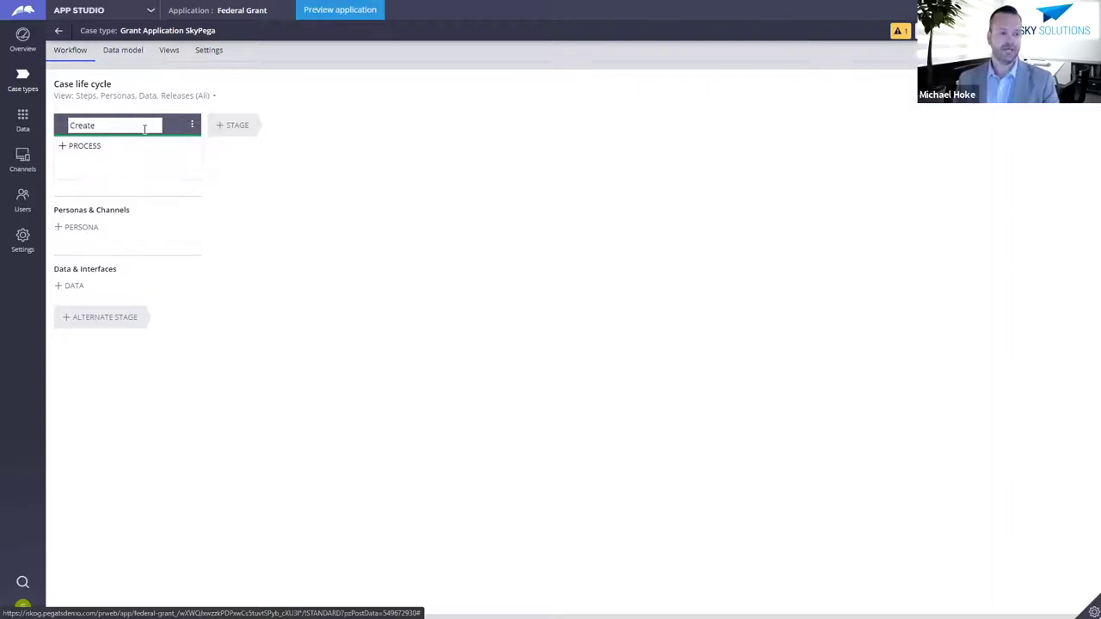
# Step: Rename the first stage from Create to Create Application
pyautogui.click(133, 113)
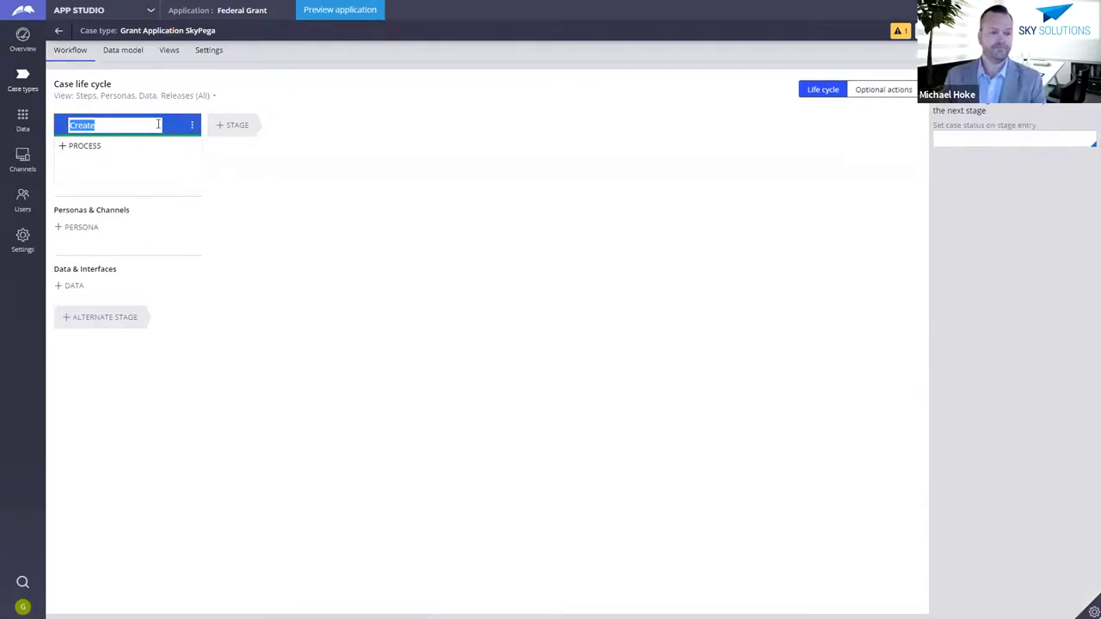
pyautogui.press('End')
pyautogui.write('Application')
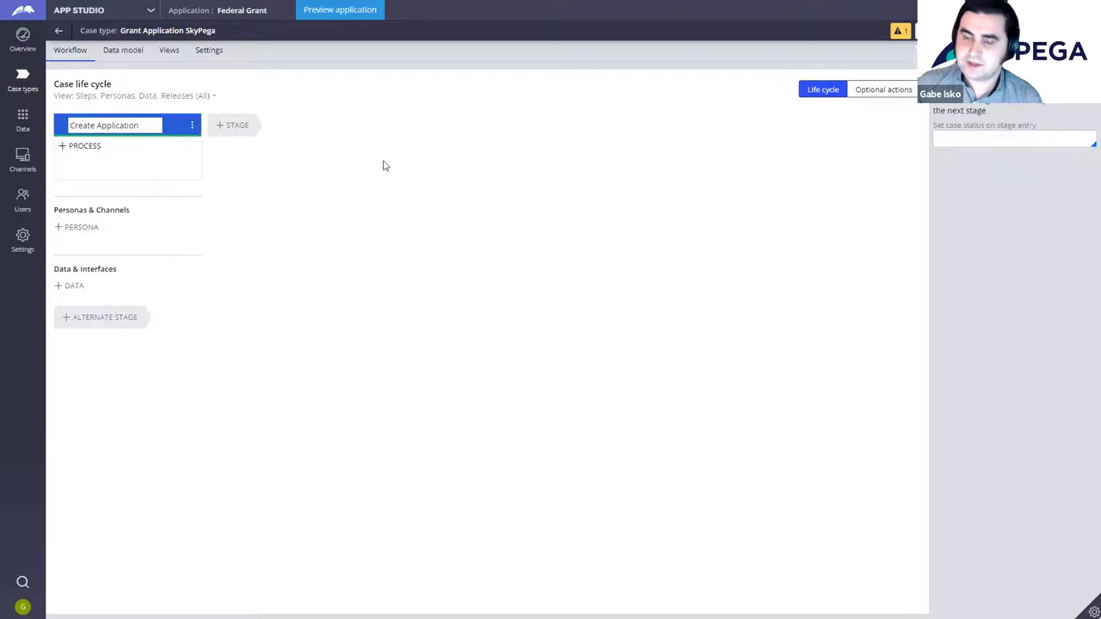
# Step: Add a Grant Review stage, followed by a new unnamed third stage
pyautogui.click(249, 129)
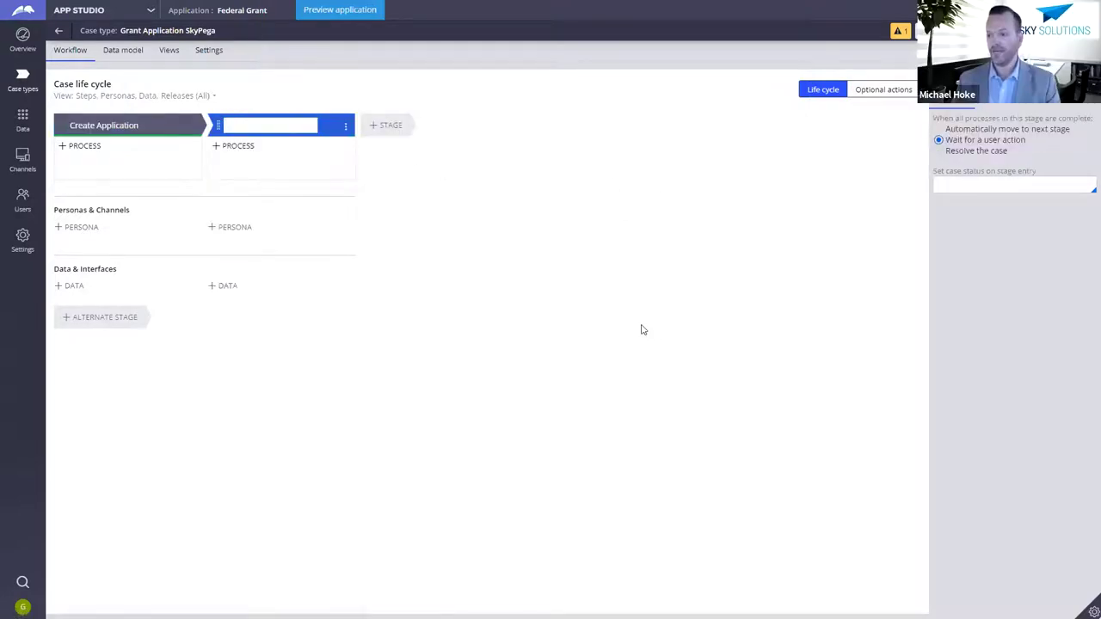
pyautogui.write('Grant')
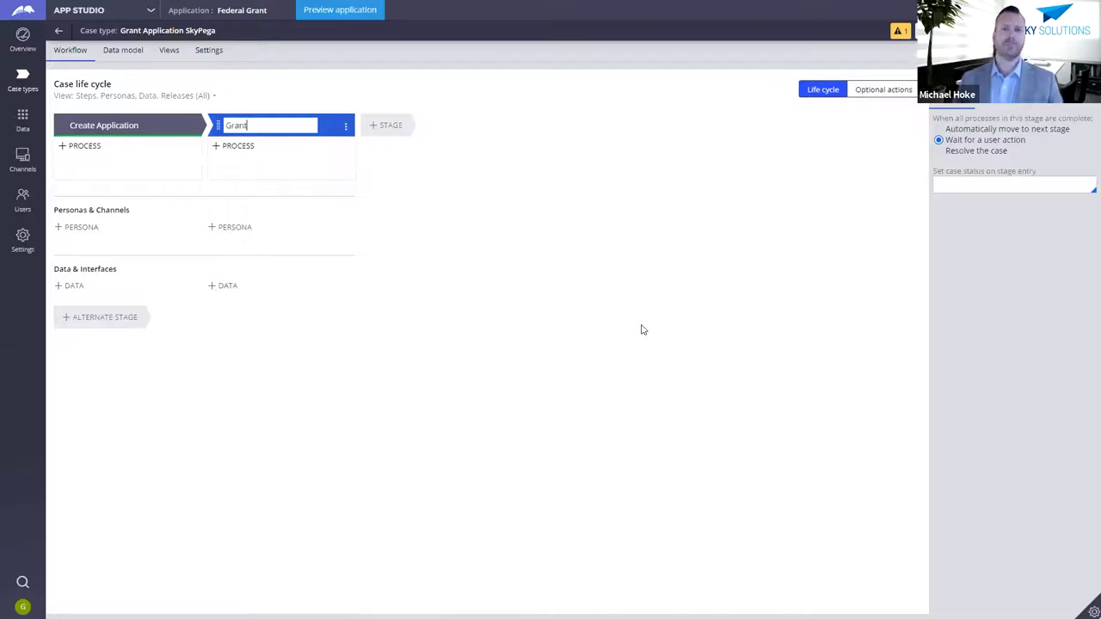
pyautogui.write(' Review')
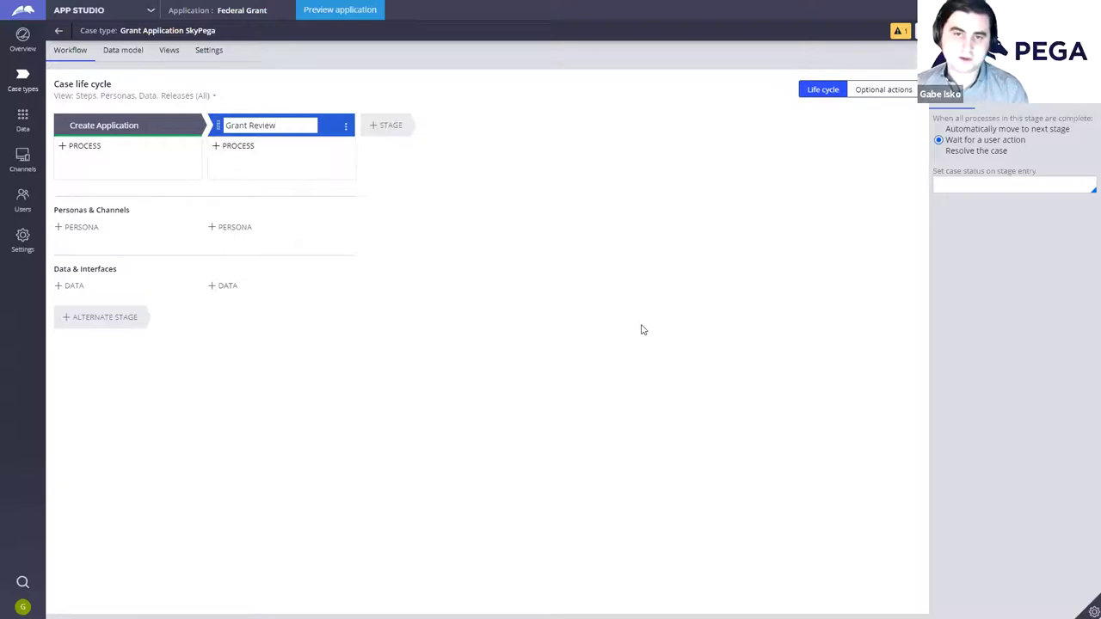
pyautogui.click(398, 129)
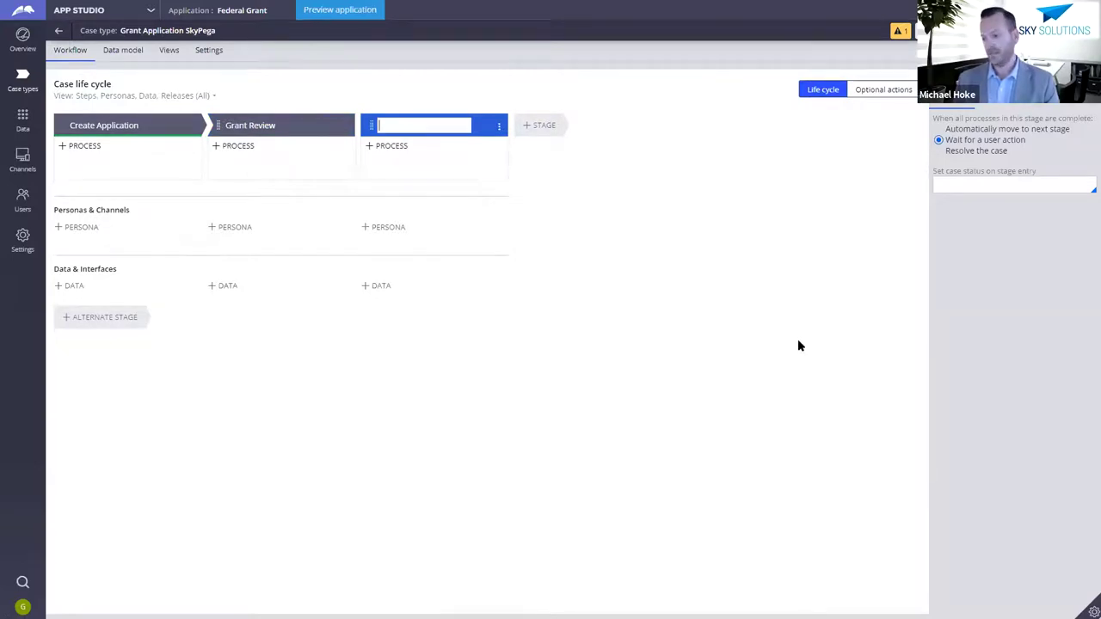
# Step: Name the third stage Grant Approval and add a fourth stage after it
pyautogui.write('Grant Approval')
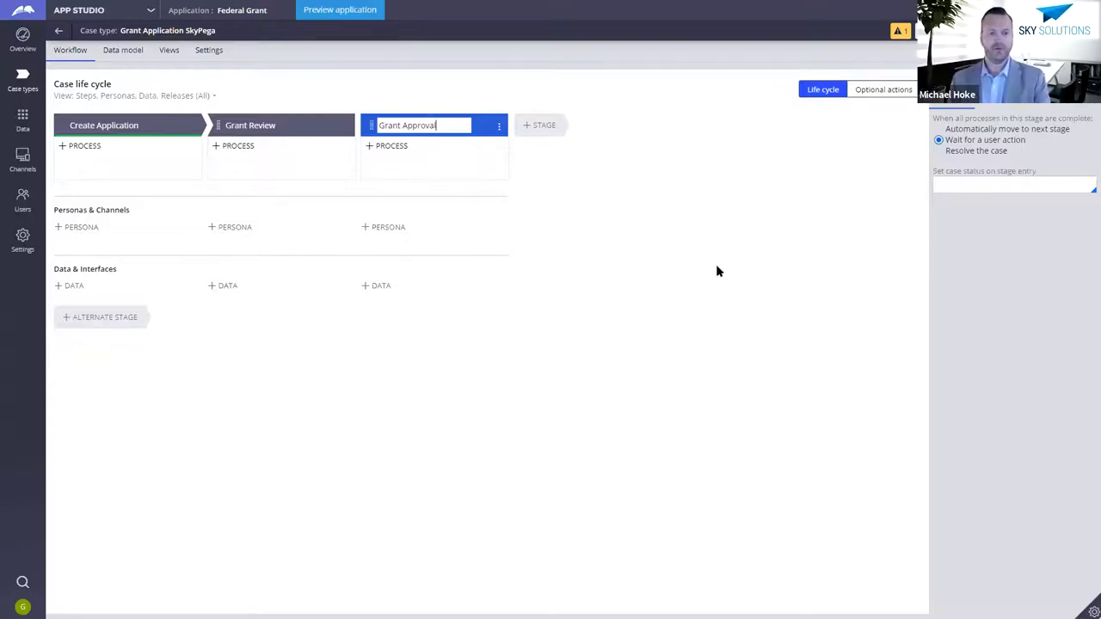
pyautogui.click(544, 125)
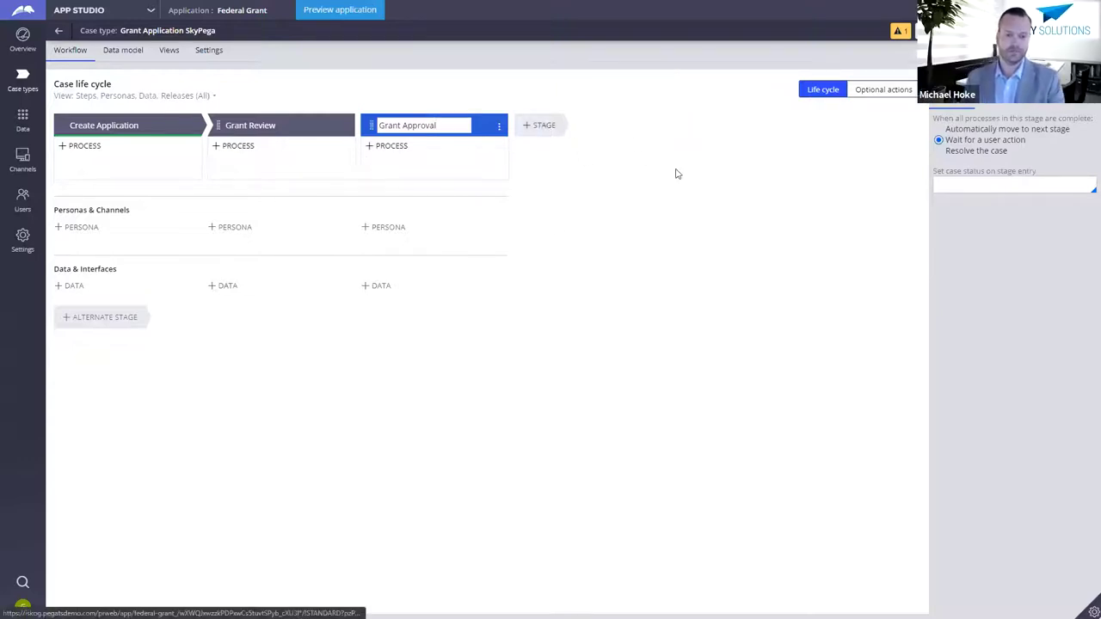
# Step: Enter Disbursement as the fourth stage's name
pyautogui.write('D')
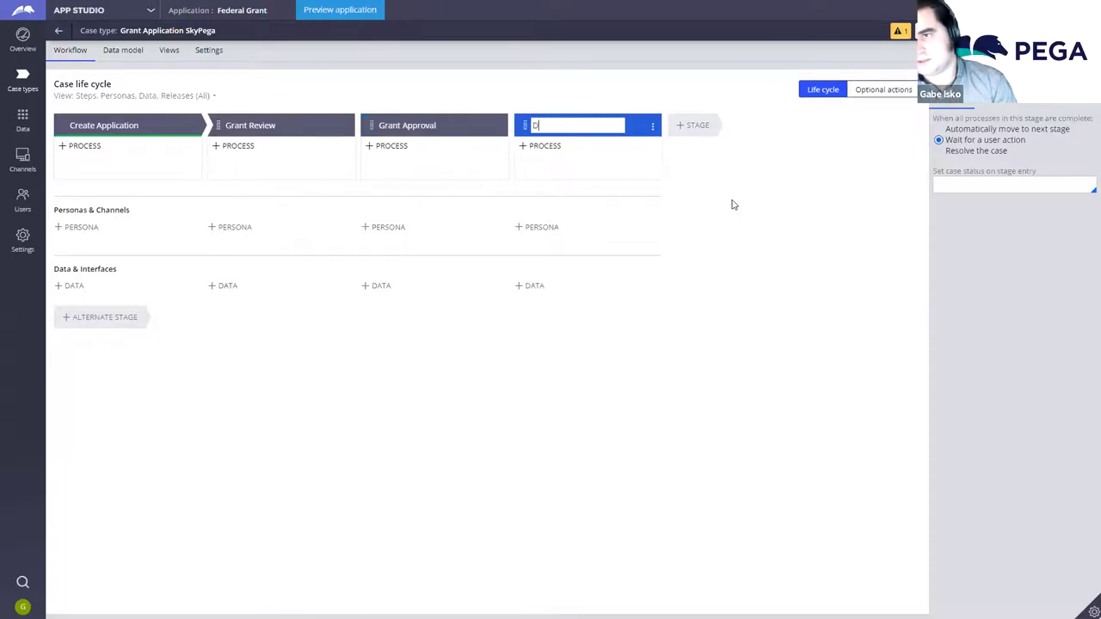
pyautogui.write('isbursement')
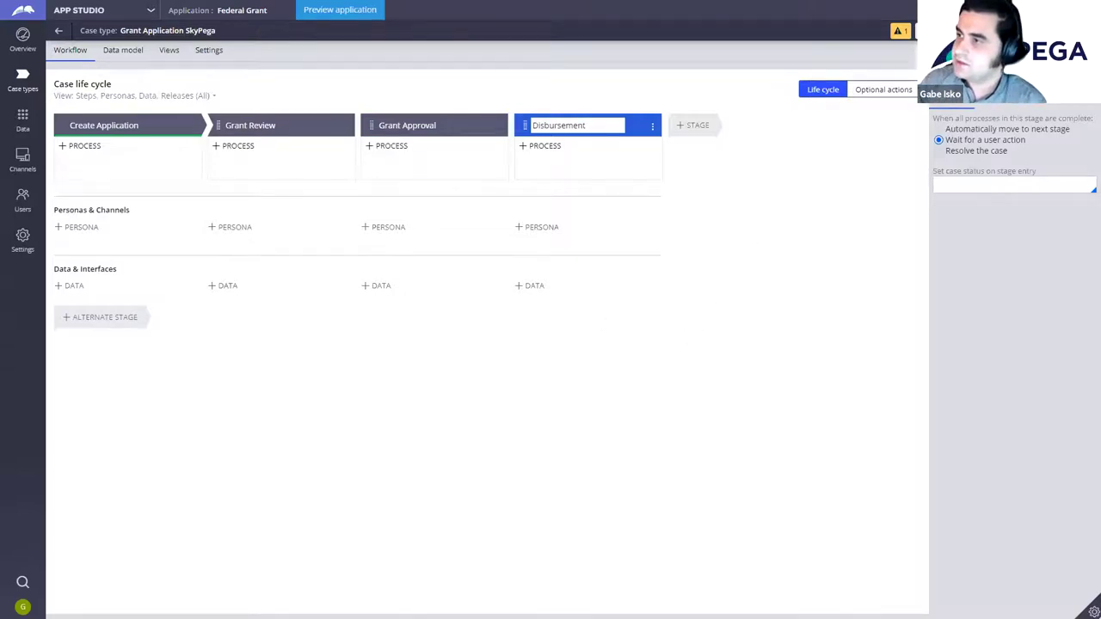
pyautogui.hotkey('ctrl', 'a')
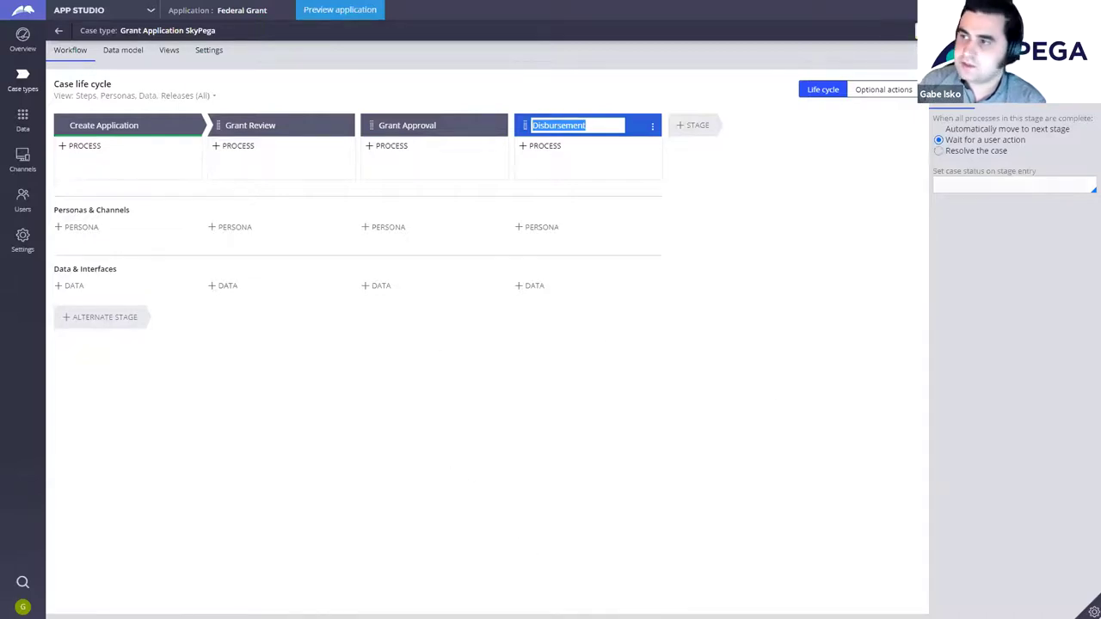
pyautogui.press('End')
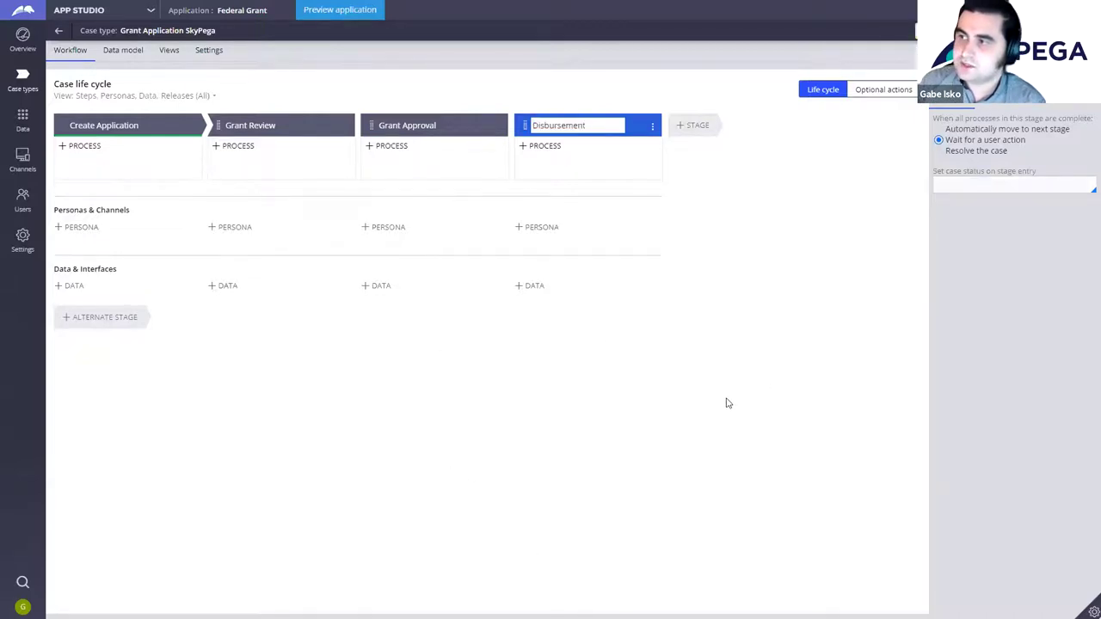
pyautogui.hotkey('ctrl', 'a')
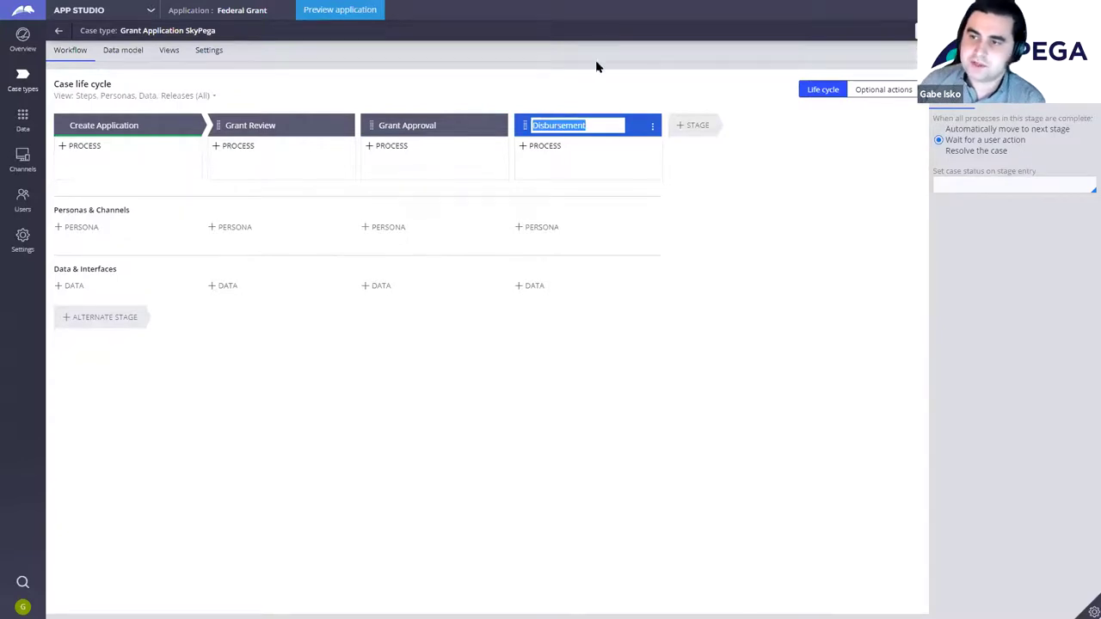
pyautogui.press('End')
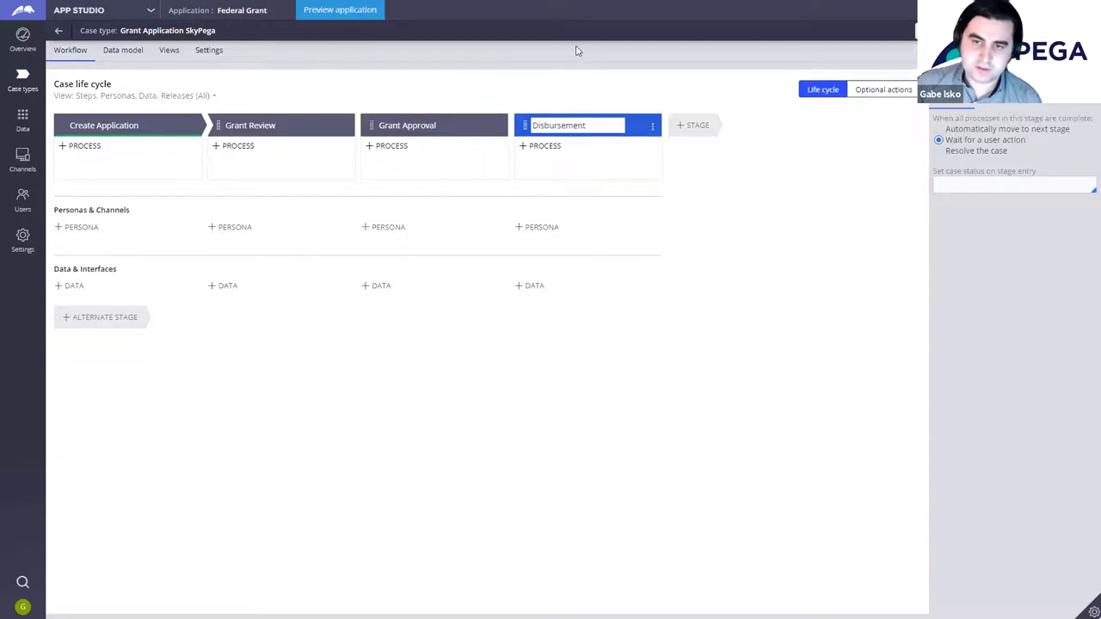
# Step: Add a Collect Information step named Collect User Information to Create Application
pyautogui.click(159, 173)
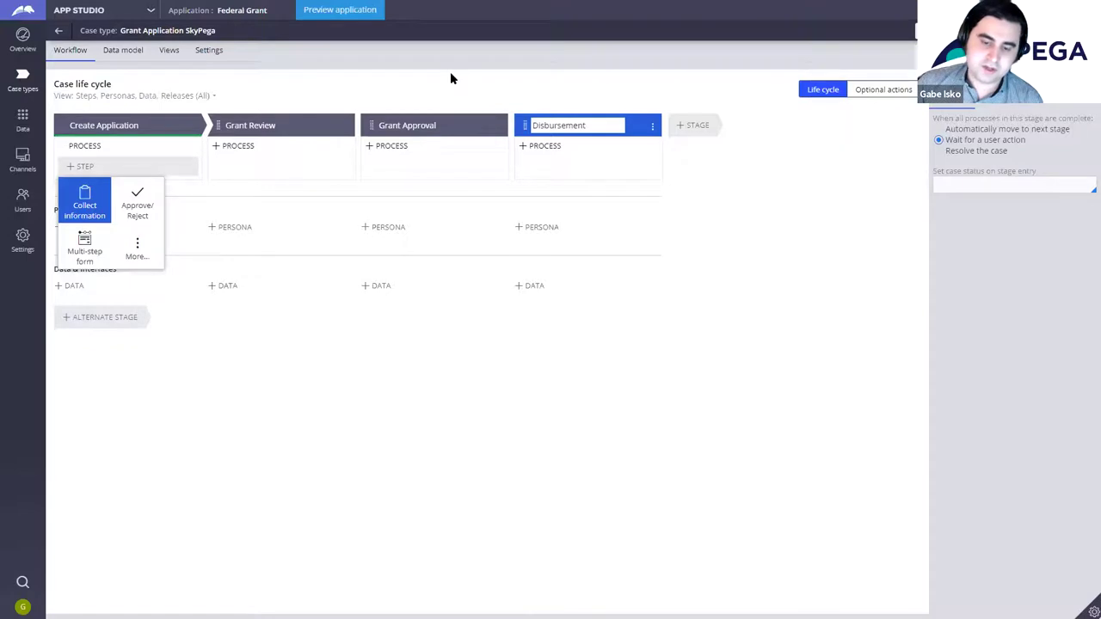
pyautogui.click(93, 197)
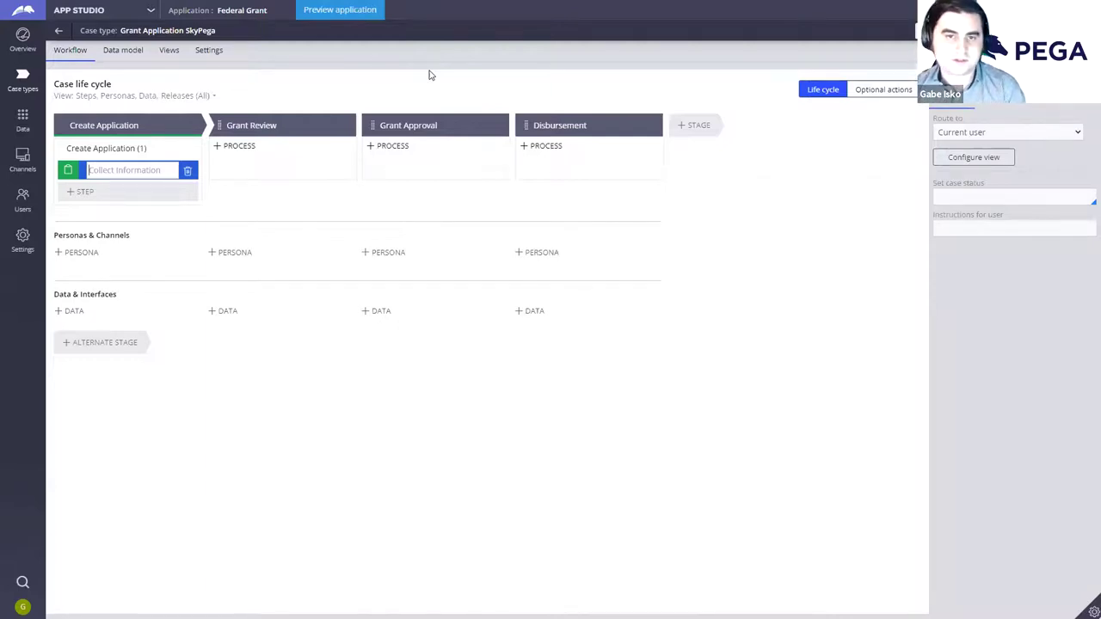
pyautogui.write('Collect User Information')
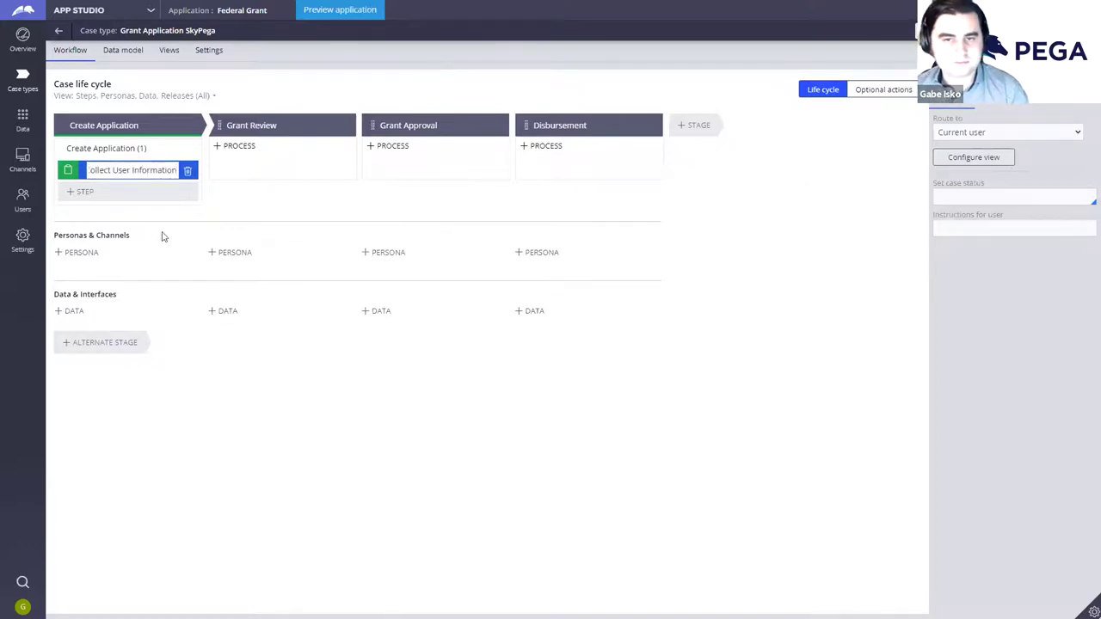
# Step: Add a second Collect Information step named Collect Grant Information
pyautogui.click(142, 196)
pyautogui.click(96, 230)
pyautogui.write('Collect')
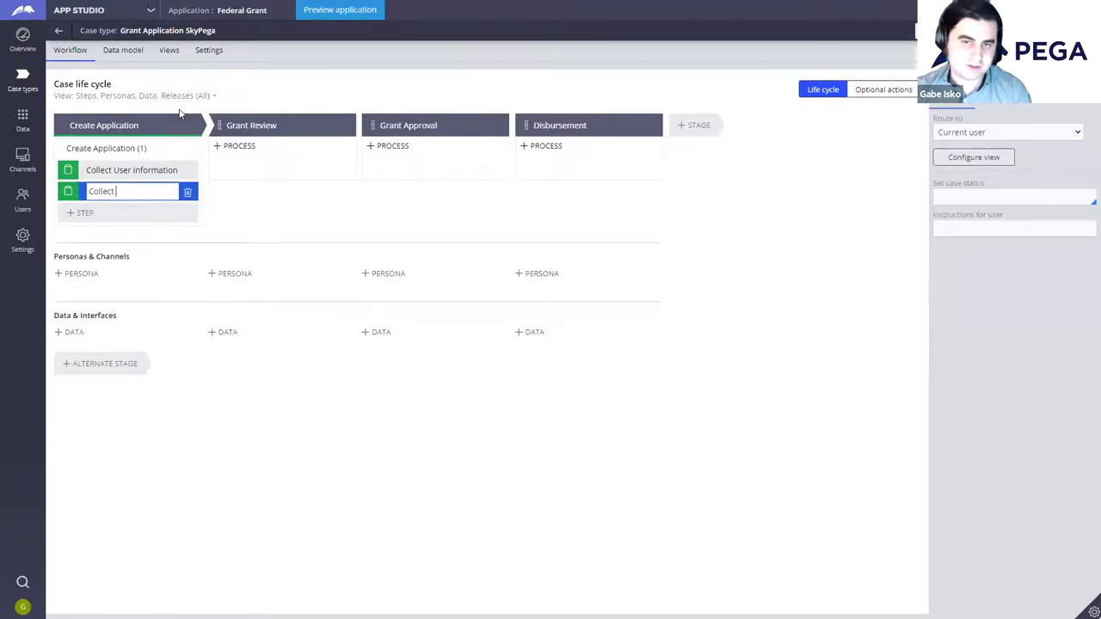
pyautogui.write('Grant Infor')
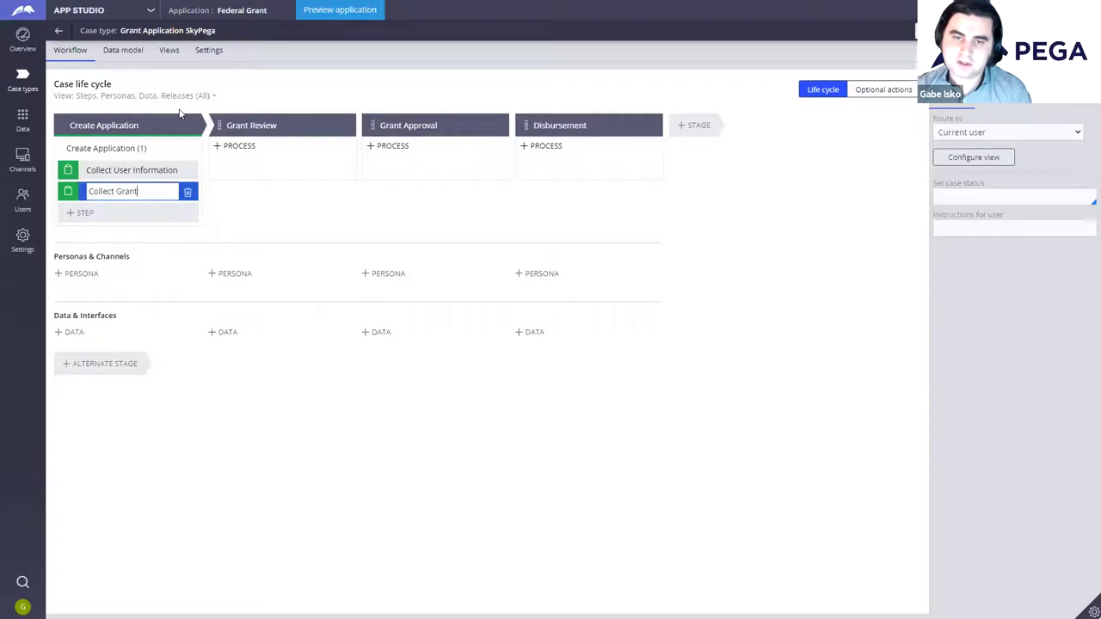
pyautogui.press('BackSpace')
pyautogui.press('BackSpace')
pyautogui.press('BackSpace')
pyautogui.press('BackSpace')
pyautogui.press('BackSpace')
pyautogui.press('BackSpace')
pyautogui.write('Information')
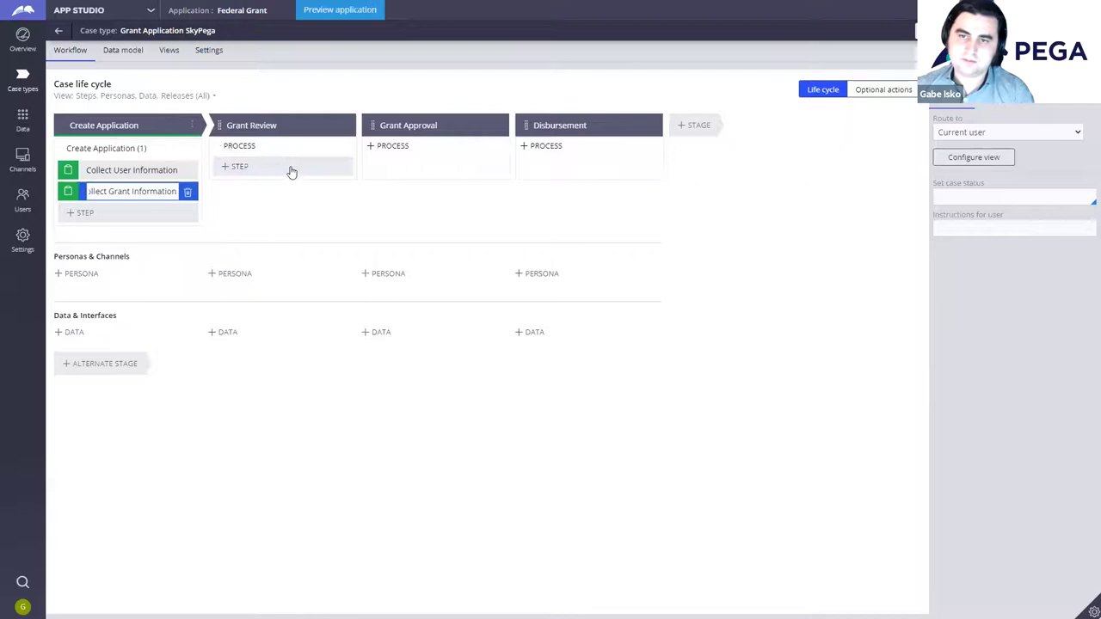
# Step: Add a Collect Information step named Grant Notes under Grant Review
pyautogui.click(297, 167)
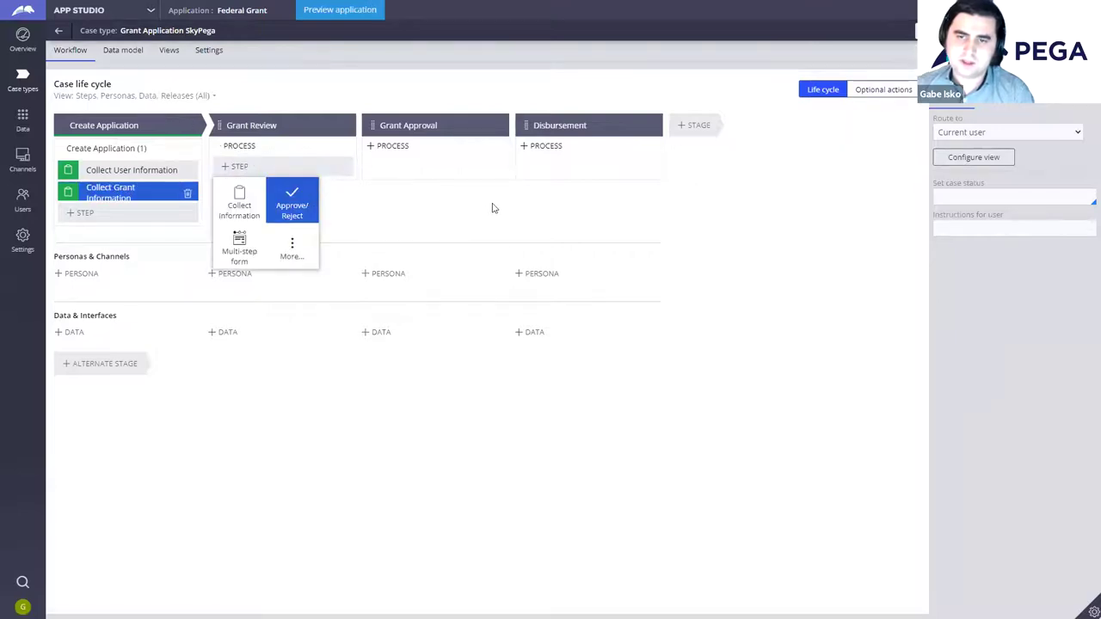
pyautogui.click(494, 209)
pyautogui.click(309, 177)
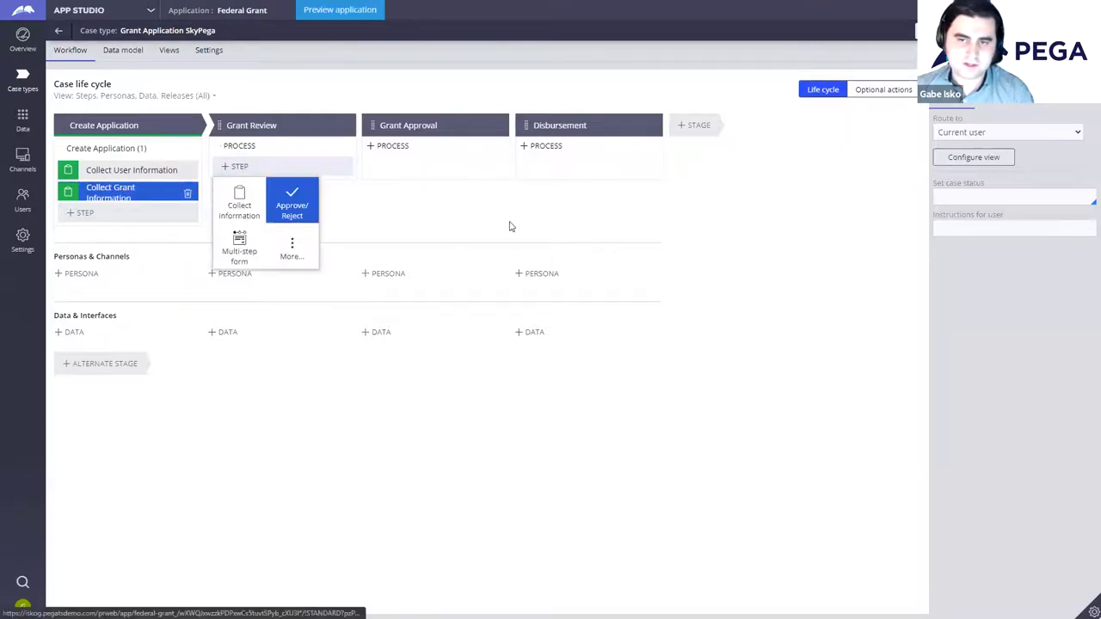
pyautogui.click(481, 259)
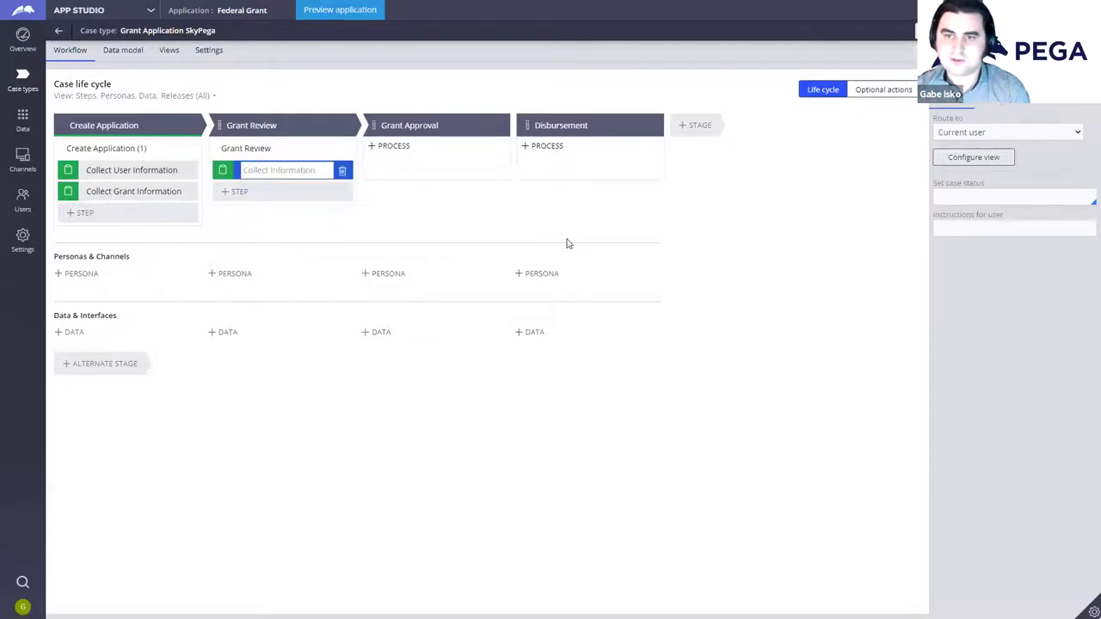
pyautogui.write('Grant')
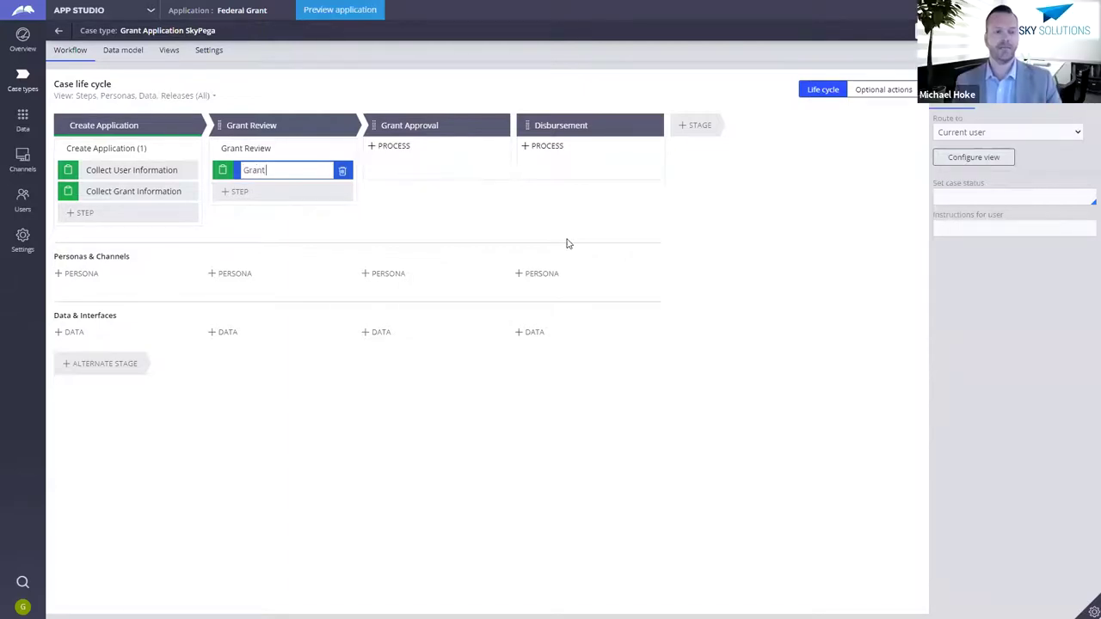
pyautogui.write(' Notes')
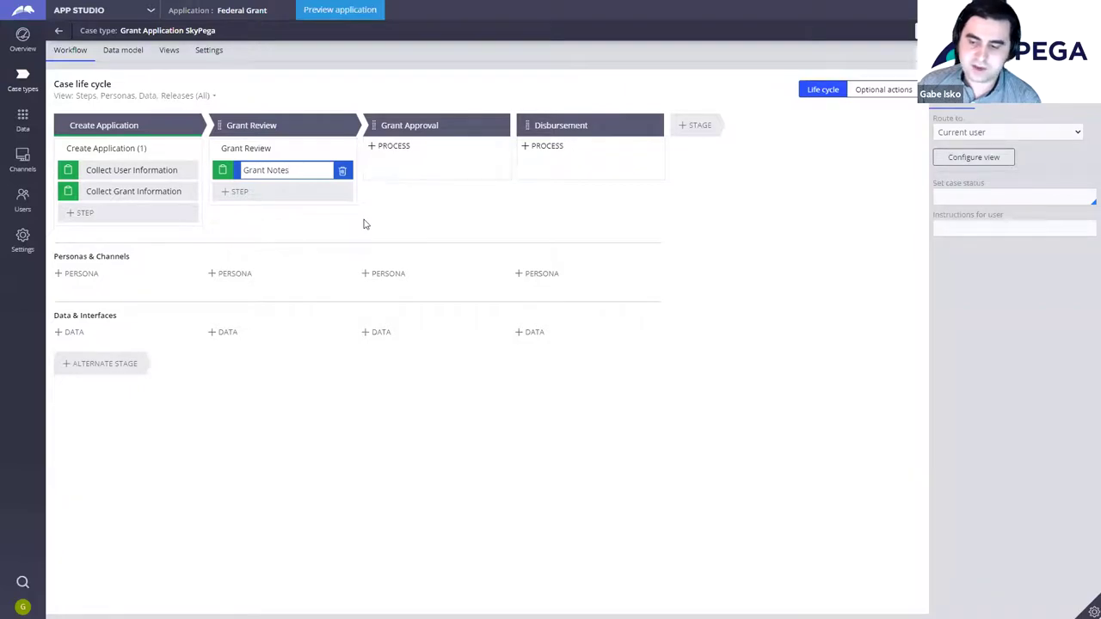
# Step: Add a Post to pulse automation to Grant Review and move it above Grant Notes
pyautogui.click(326, 197)
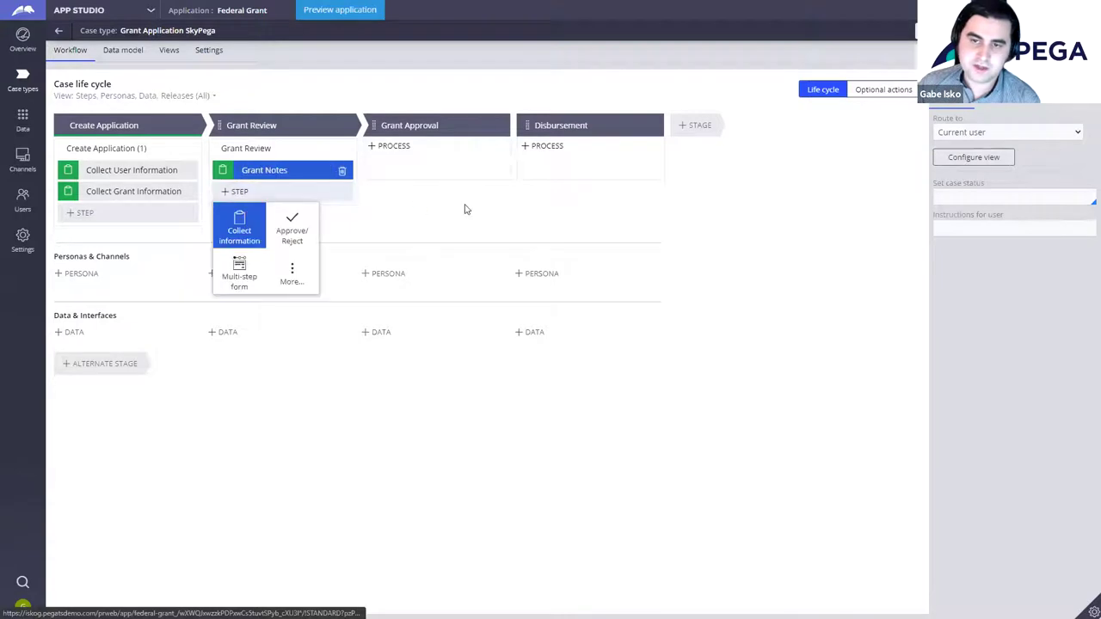
pyautogui.click(290, 275)
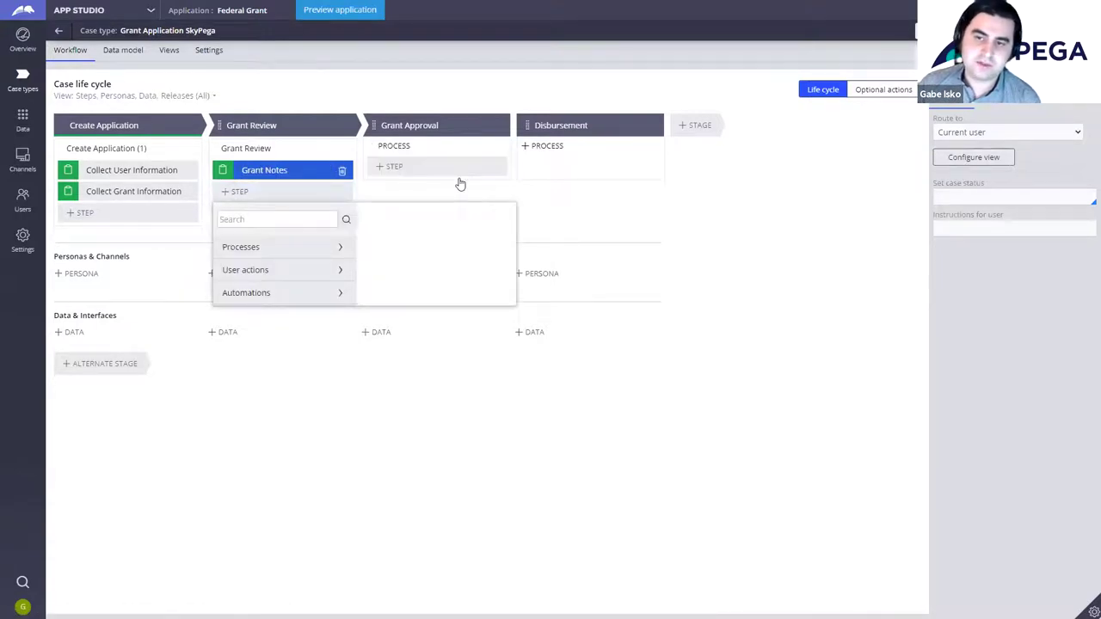
pyautogui.click(336, 296)
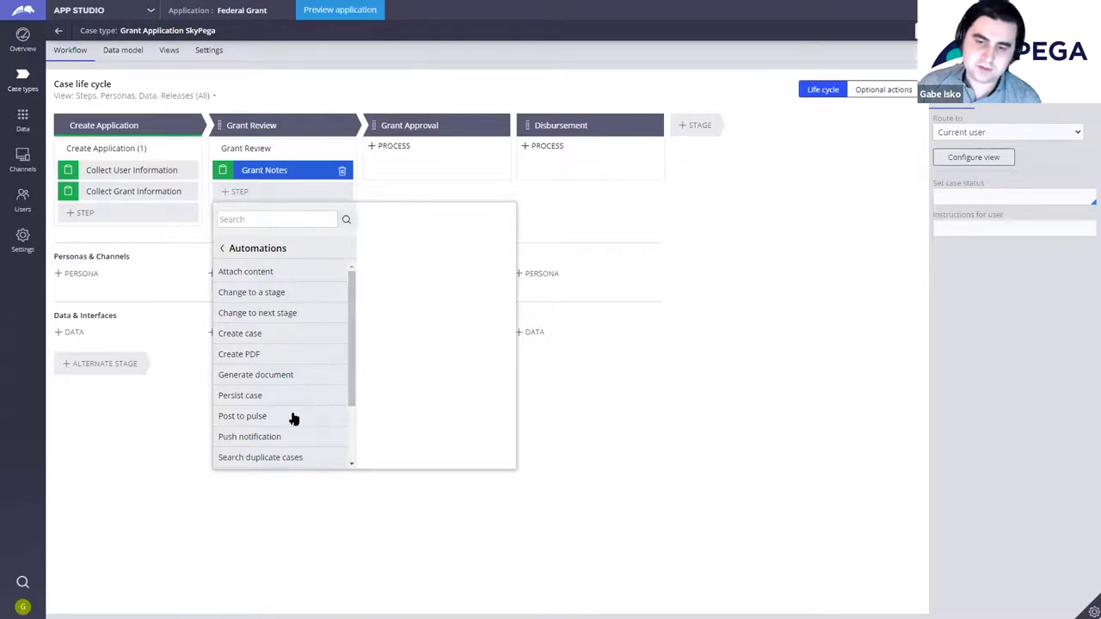
pyautogui.scroll(-2, 293, 418)
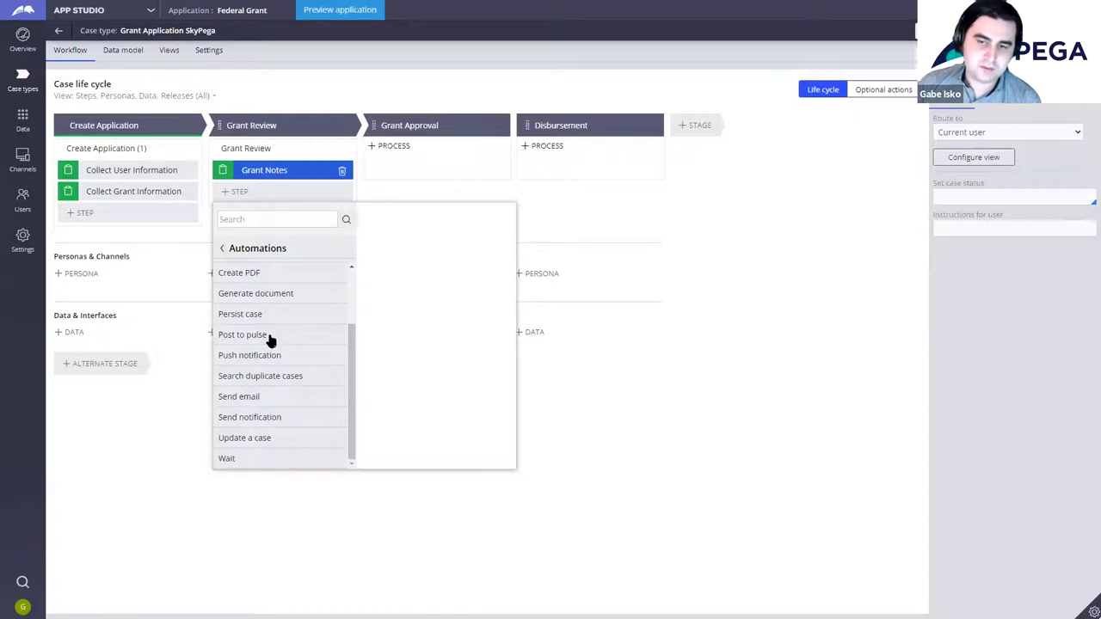
pyautogui.moveTo(270, 337)
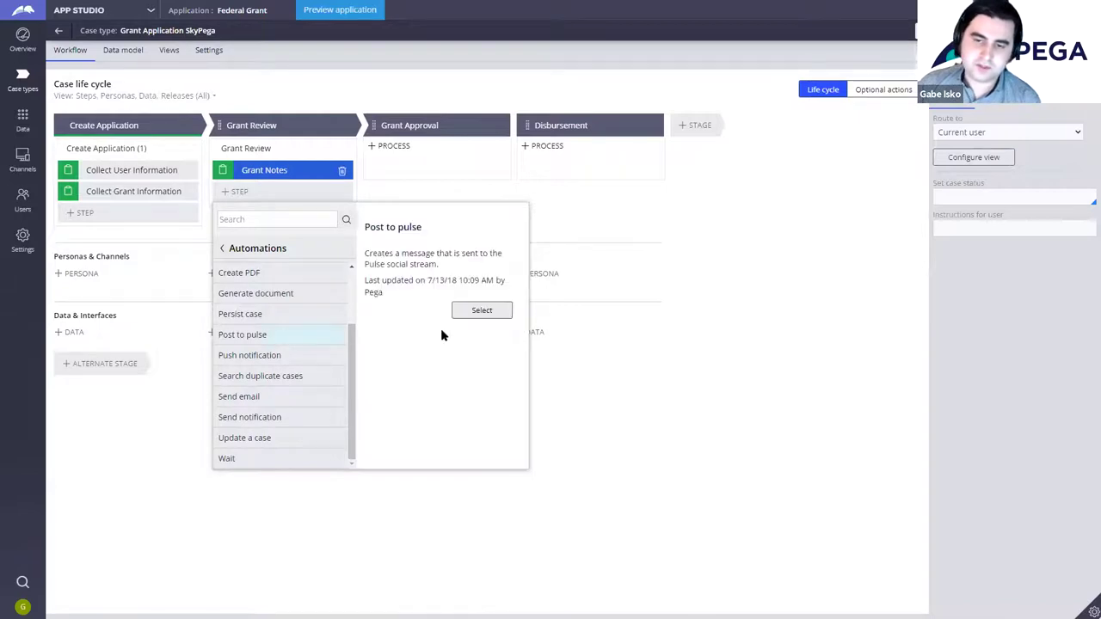
pyautogui.click(483, 312)
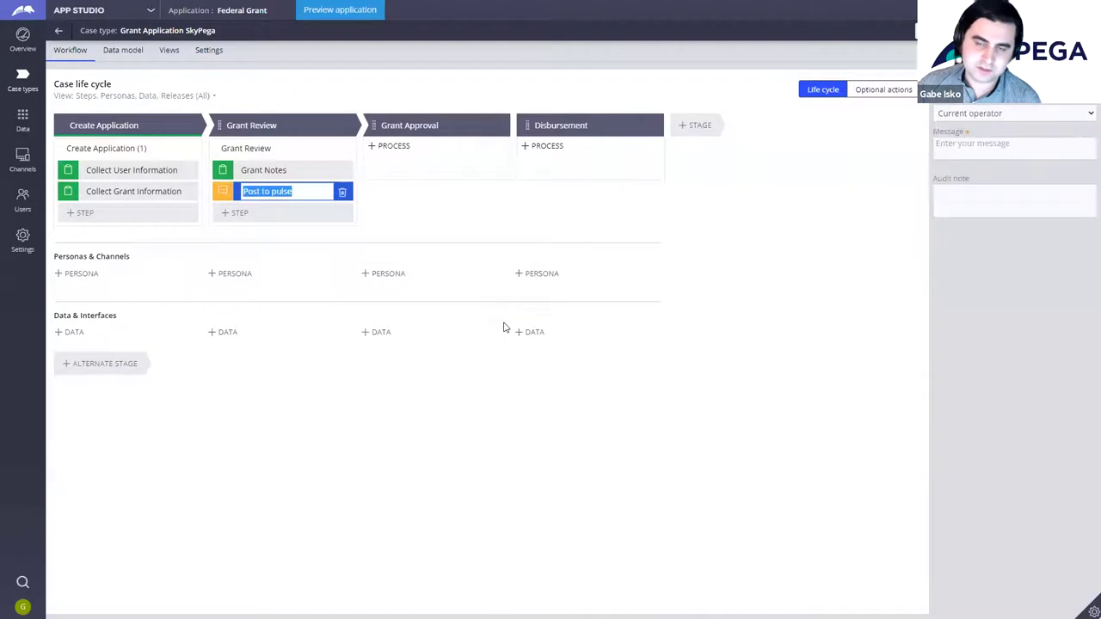
pyautogui.moveTo(223, 193); pyautogui.dragTo(226, 170)
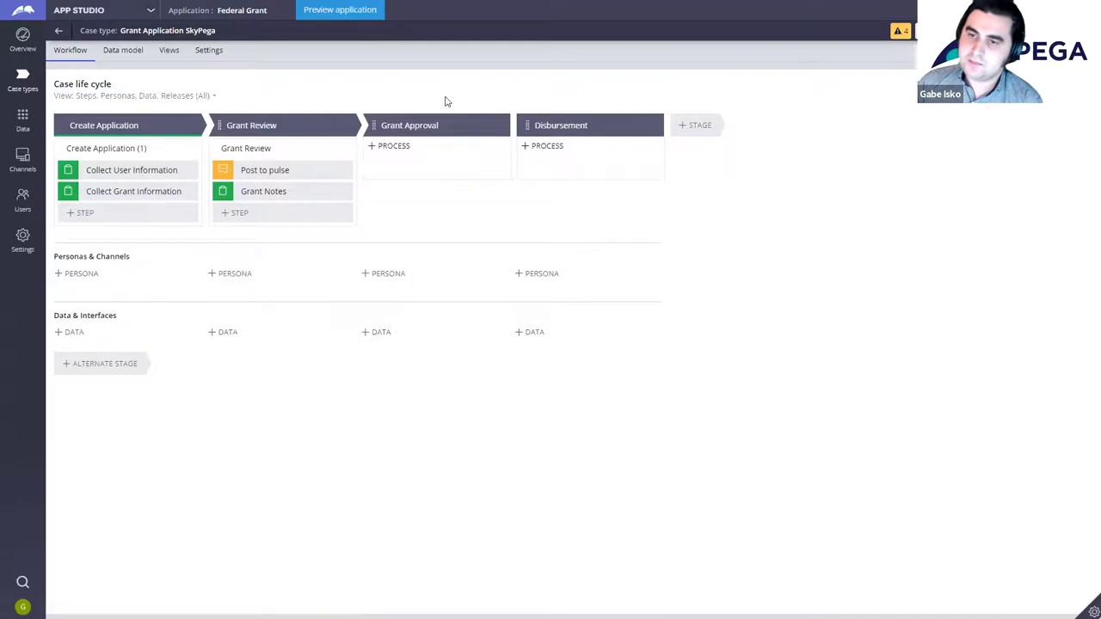
# Step: Add an Approve/Reject step named Approve Grant to the Grant Approval stage
pyautogui.click(471, 171)
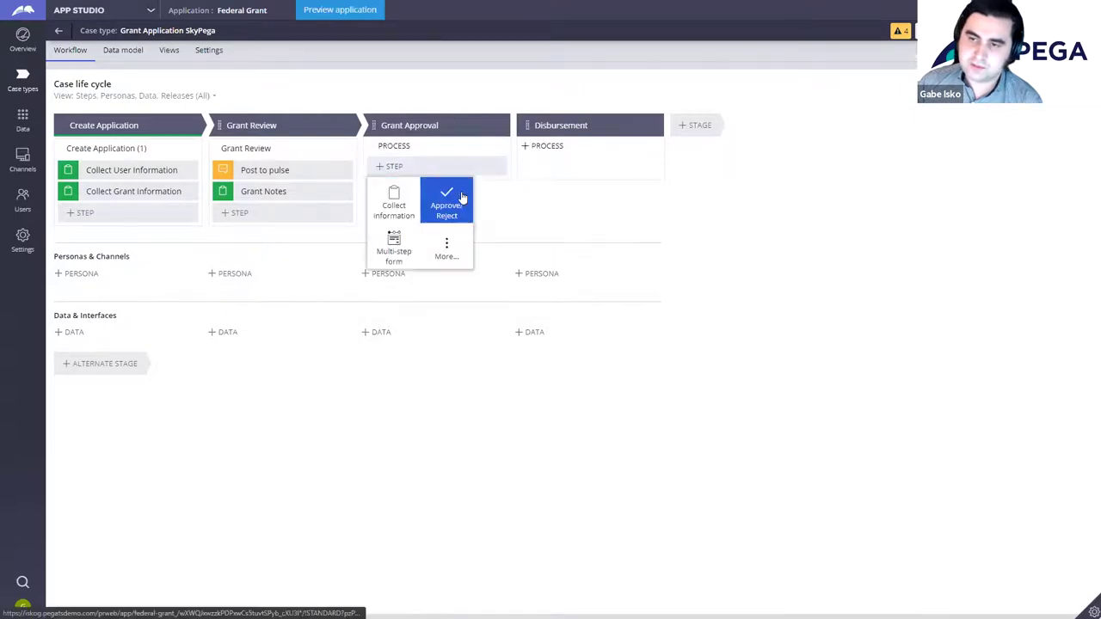
pyautogui.click(459, 207)
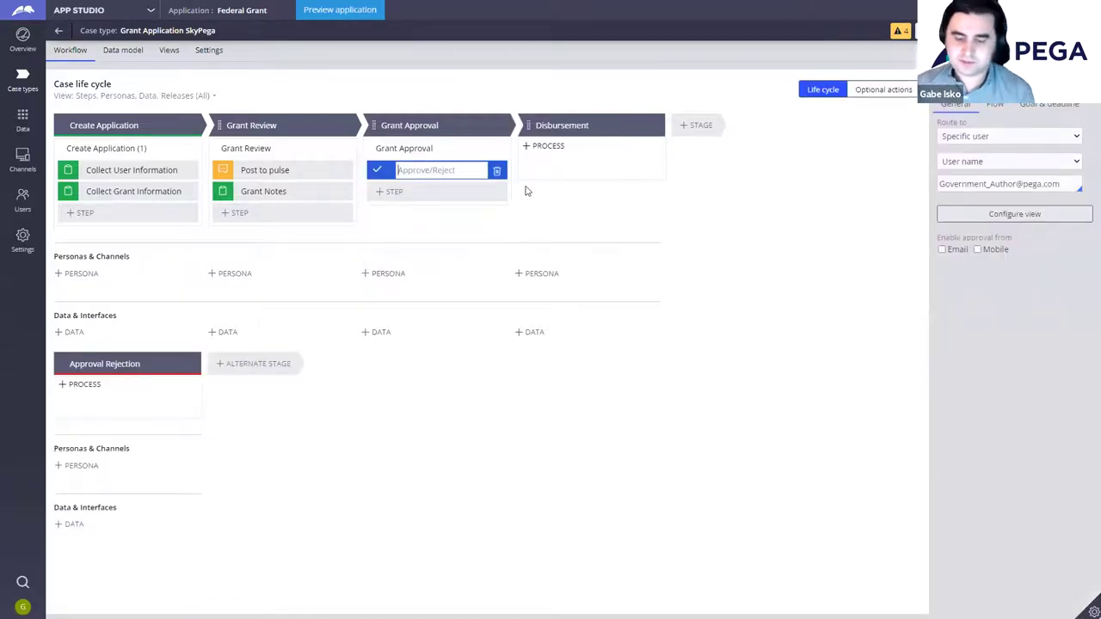
pyautogui.write('Approve')
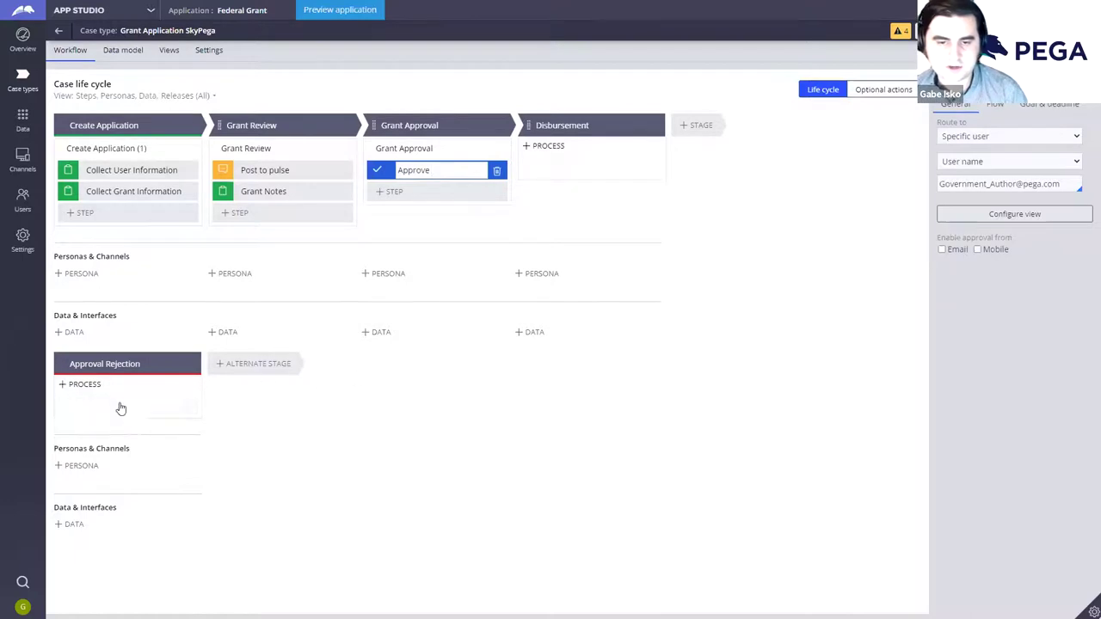
pyautogui.click(465, 169)
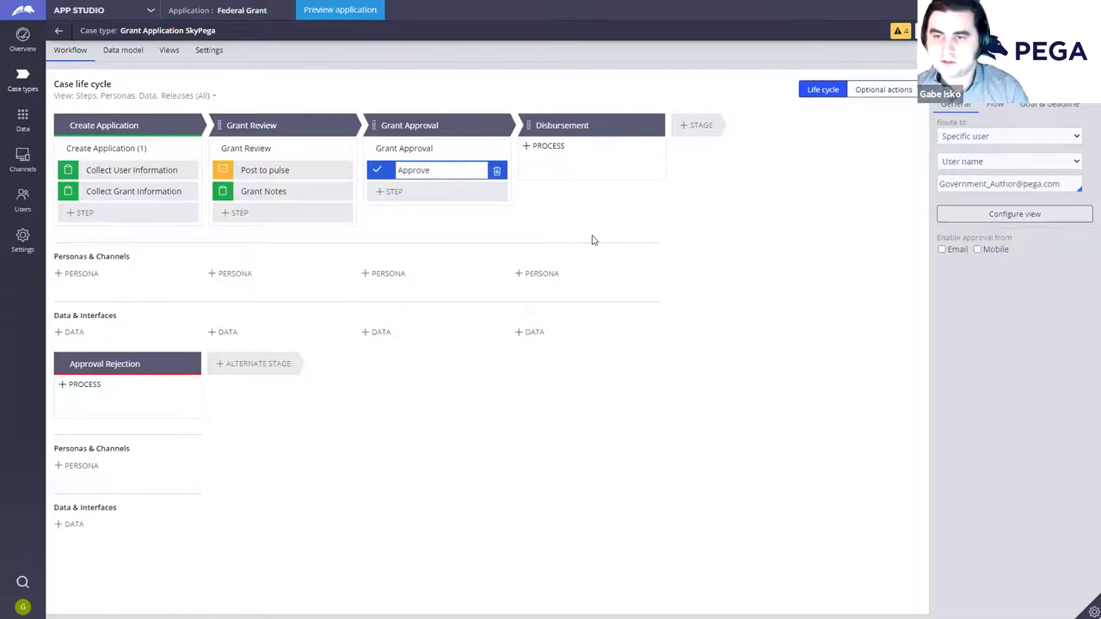
pyautogui.write('Grant')
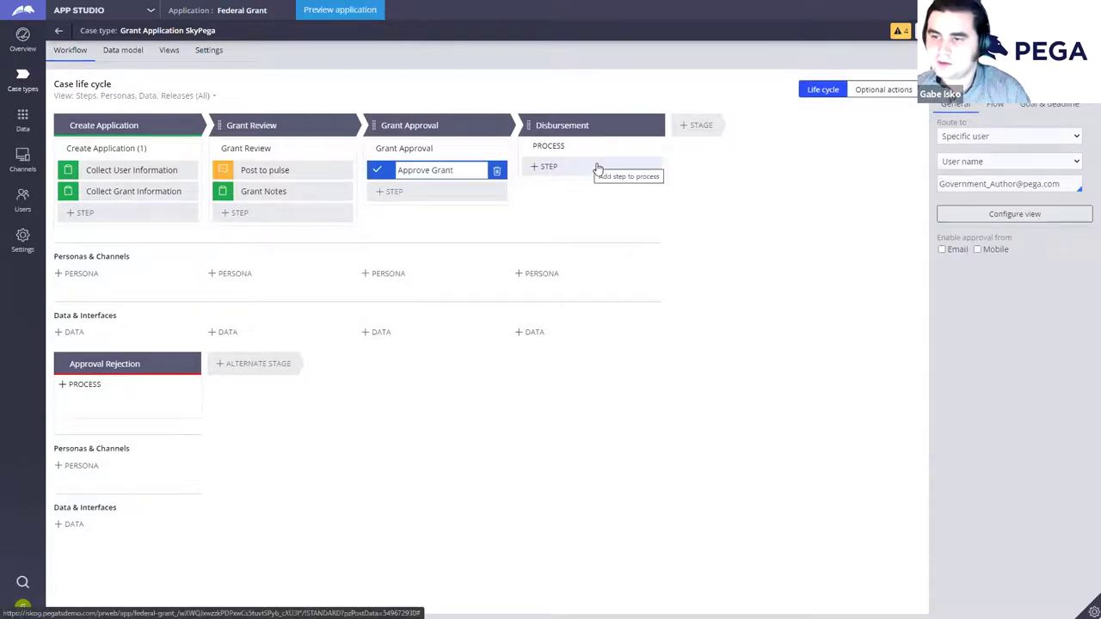
# Step: Commit the Approve Grant name and add a Send email automation to Disbursement
pyautogui.press('Return')
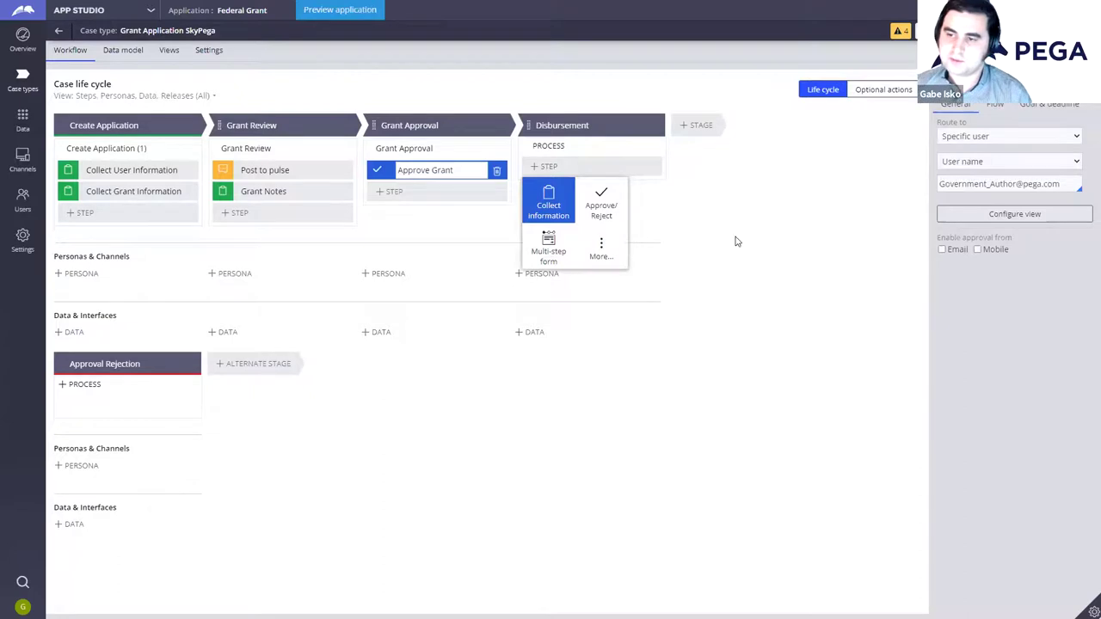
pyautogui.click(603, 249)
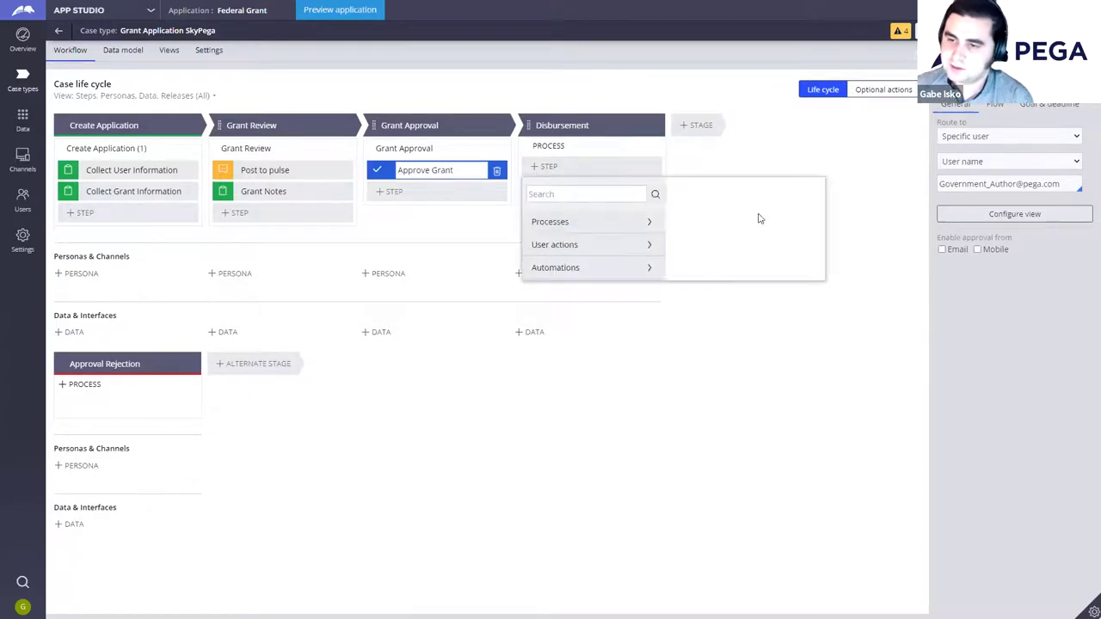
pyautogui.click(571, 267)
pyautogui.scroll(-2, 620, 258)
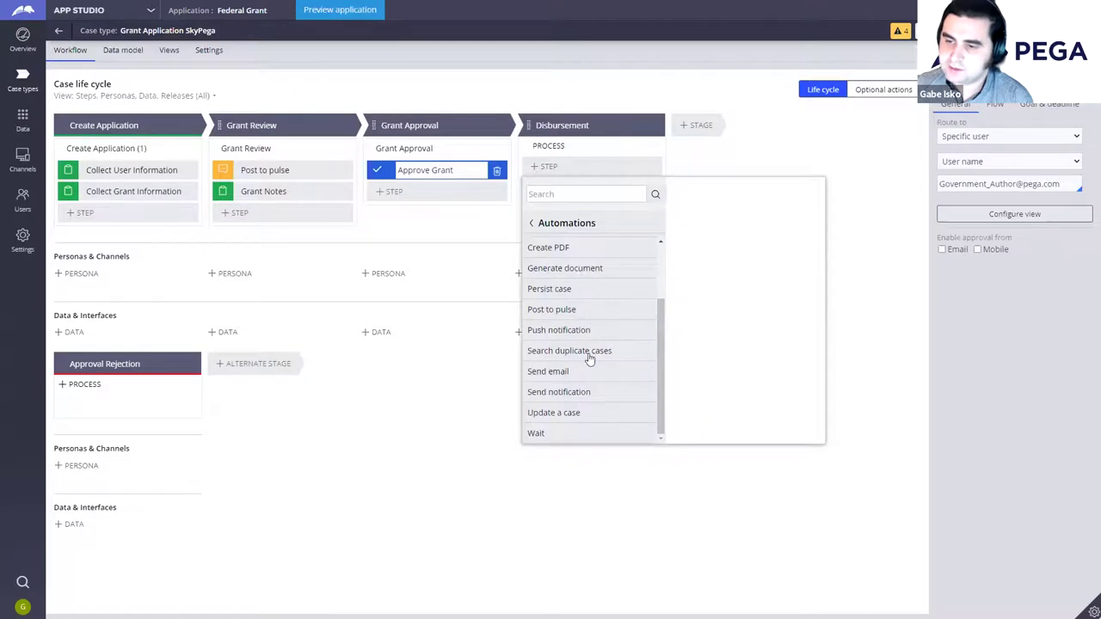
pyautogui.moveTo(657, 375)
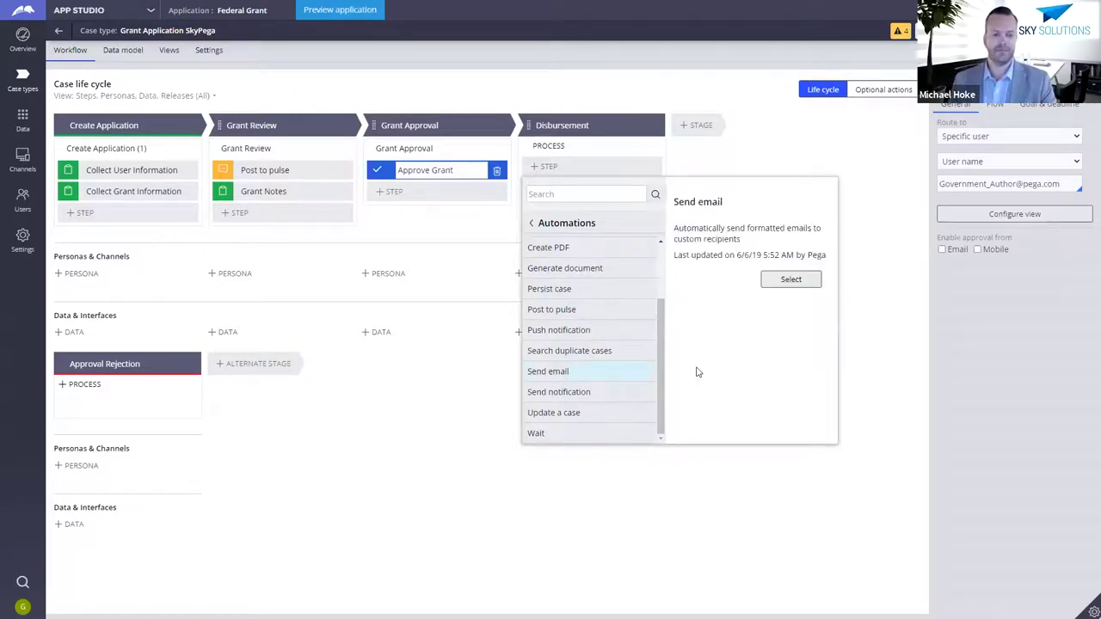
pyautogui.click(805, 288)
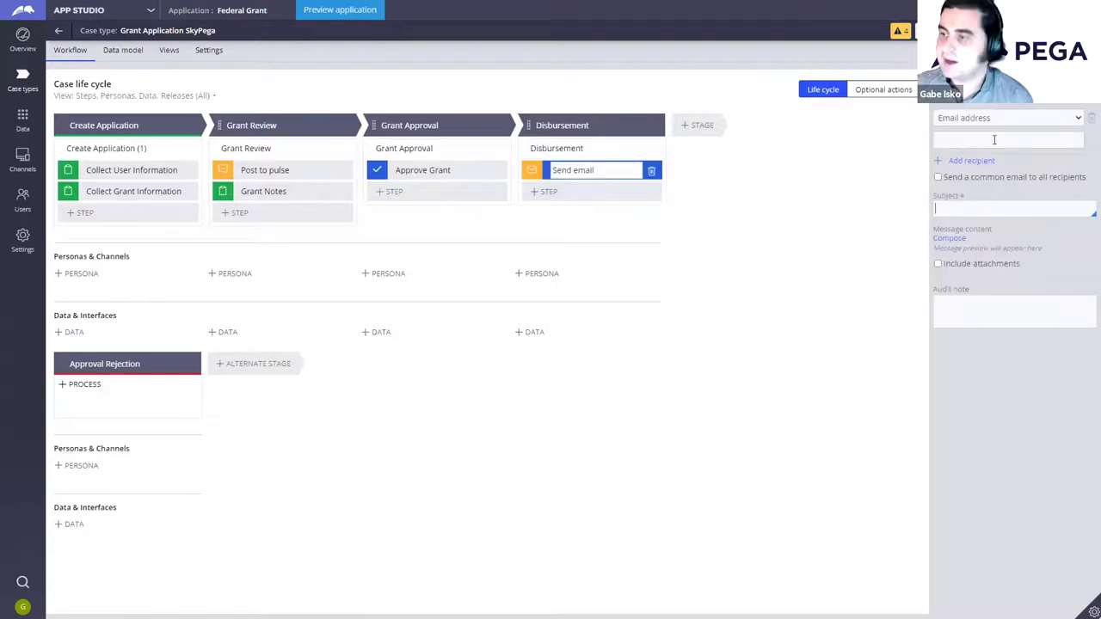
# Step: Set the Send email step's subject to 'Your Grant was Approved!'
pyautogui.click(976, 202)
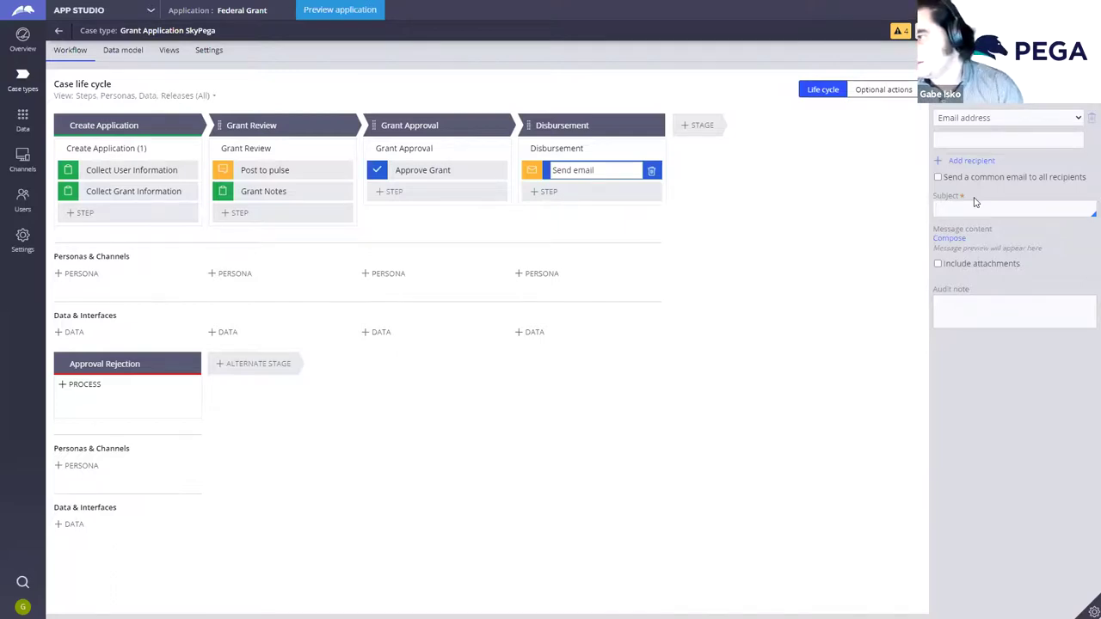
pyautogui.write('Your Grant')
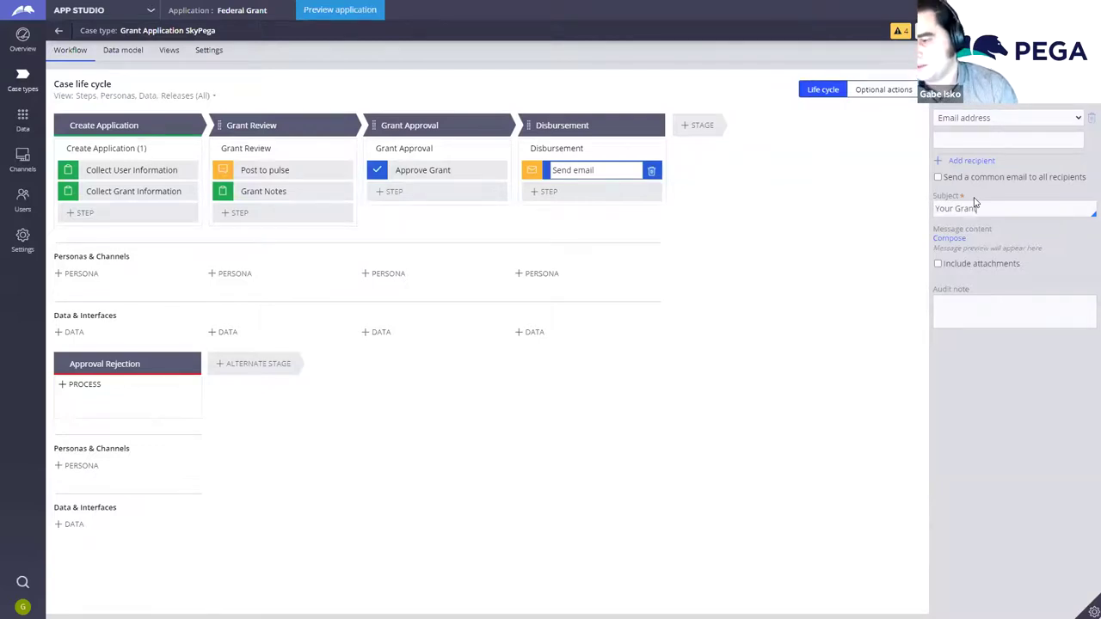
pyautogui.write('was Approved!')
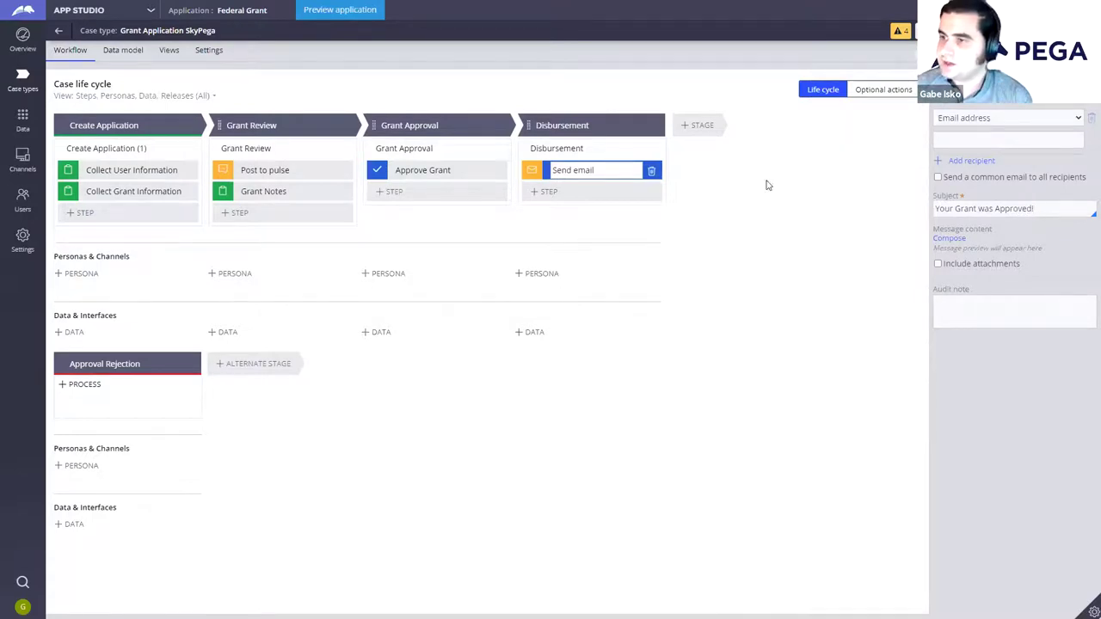
pyautogui.click(587, 195)
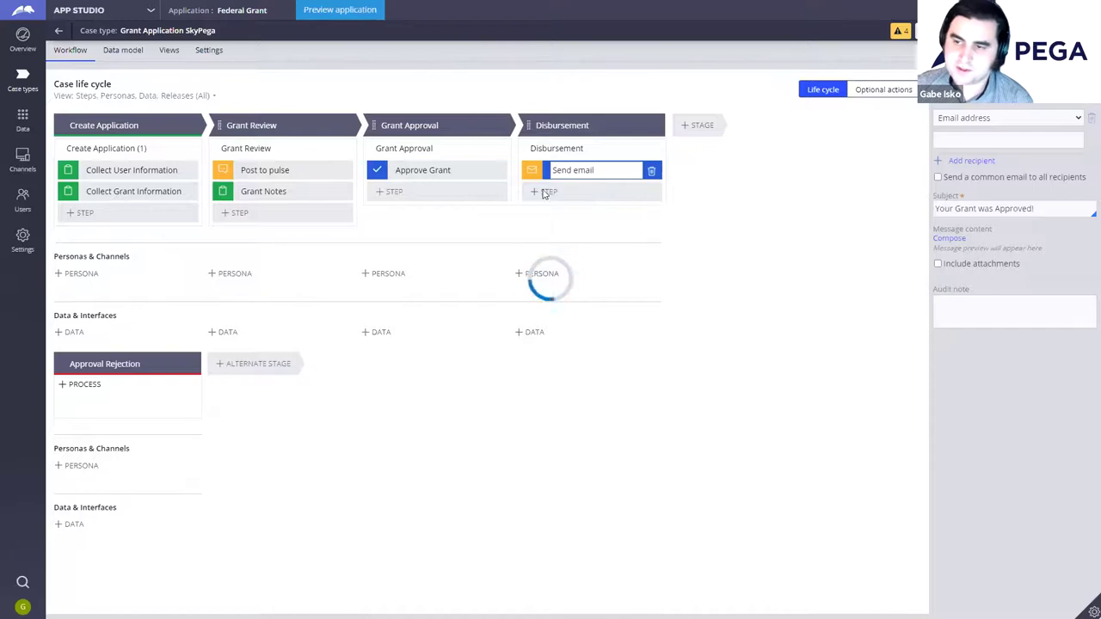
# Step: Add a Create PDF automation to Disbursement and drag it above Send email
pyautogui.click(544, 192)
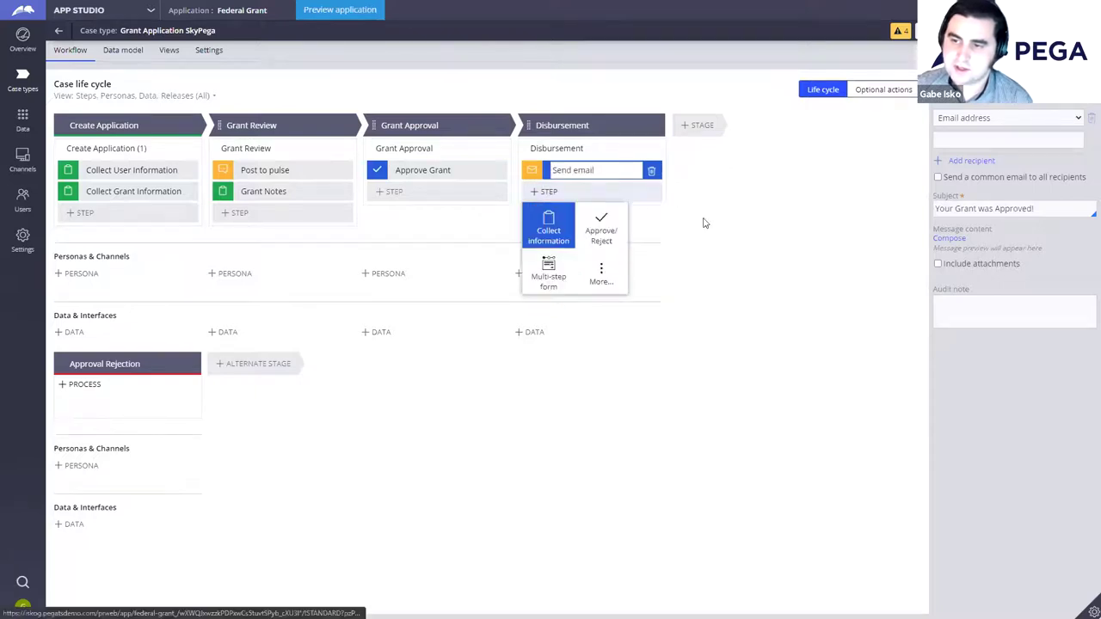
pyautogui.click(603, 275)
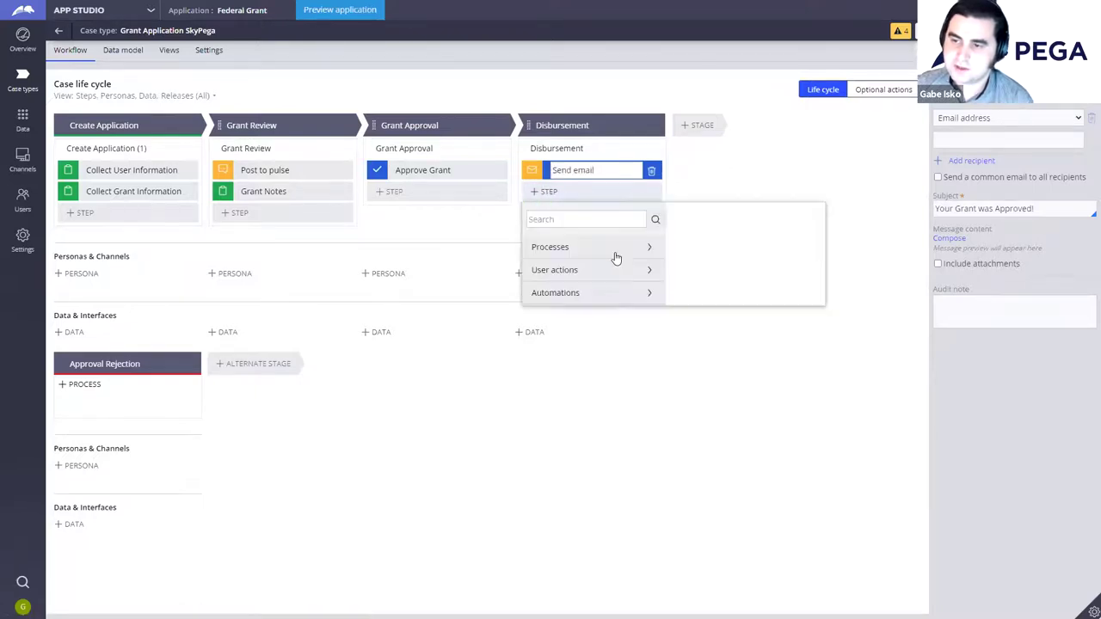
pyautogui.click(585, 296)
pyautogui.click(563, 355)
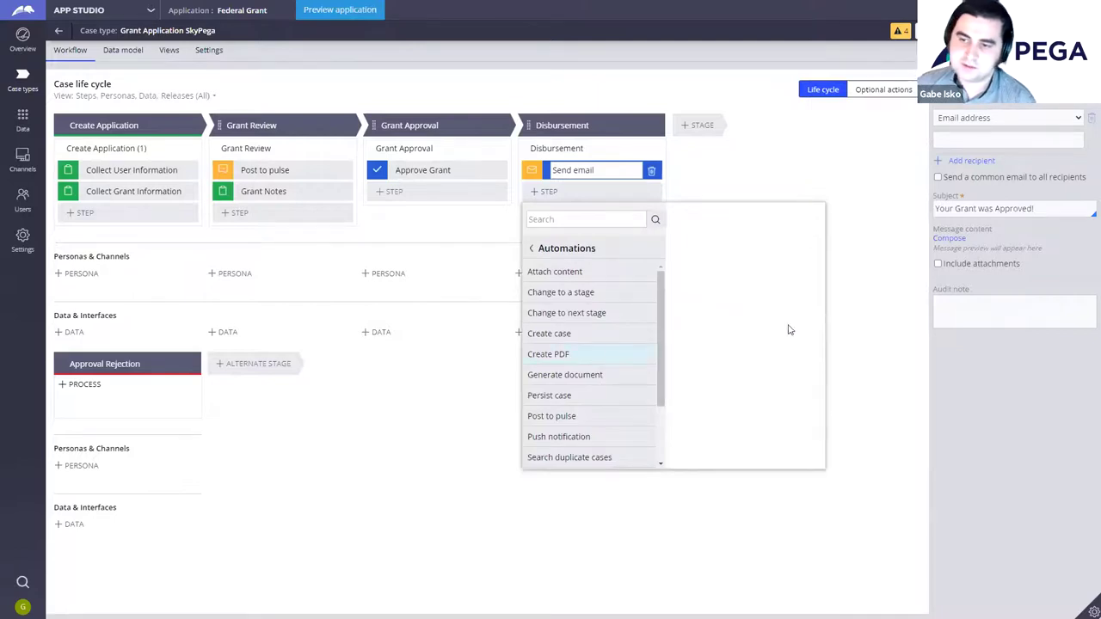
pyautogui.click(794, 310)
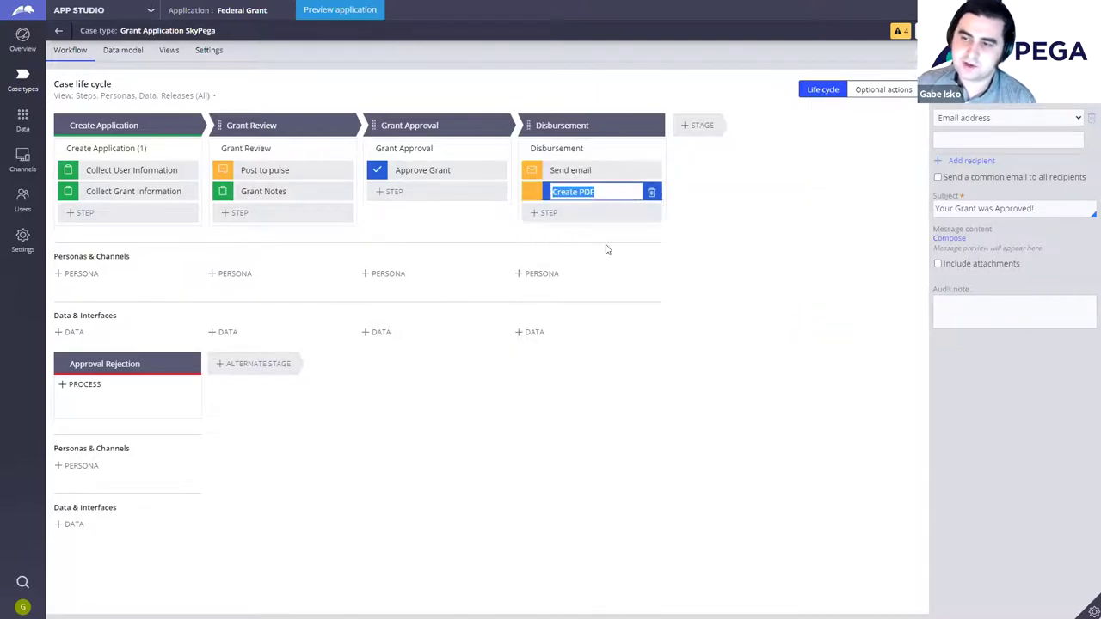
pyautogui.moveTo(535, 191); pyautogui.dragTo(541, 169)
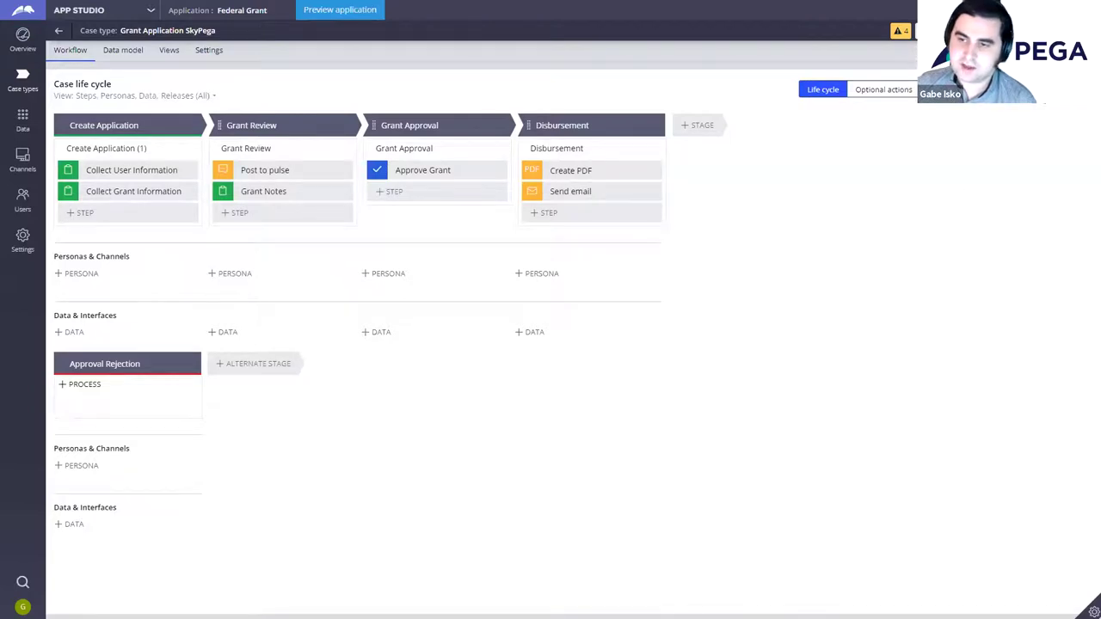
pyautogui.click(610, 203)
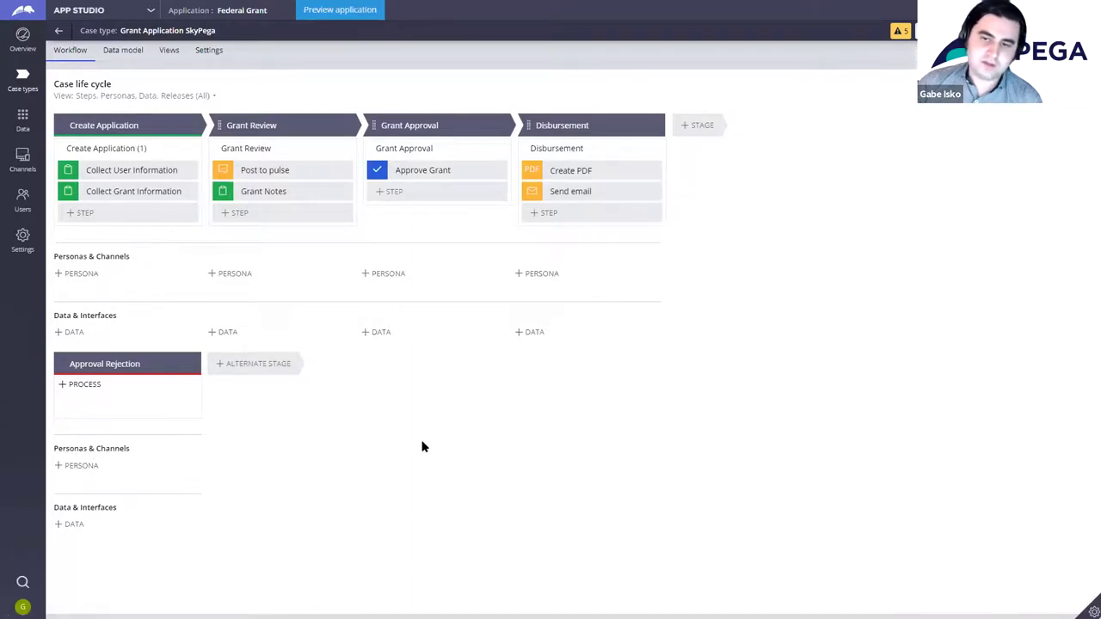
# Step: Add a new persona Grant Applicant SkyPega with the third avatar, described as 'Person who applies for a grant'
pyautogui.click(77, 276)
pyautogui.click(109, 297)
pyautogui.moveTo(444, 292)
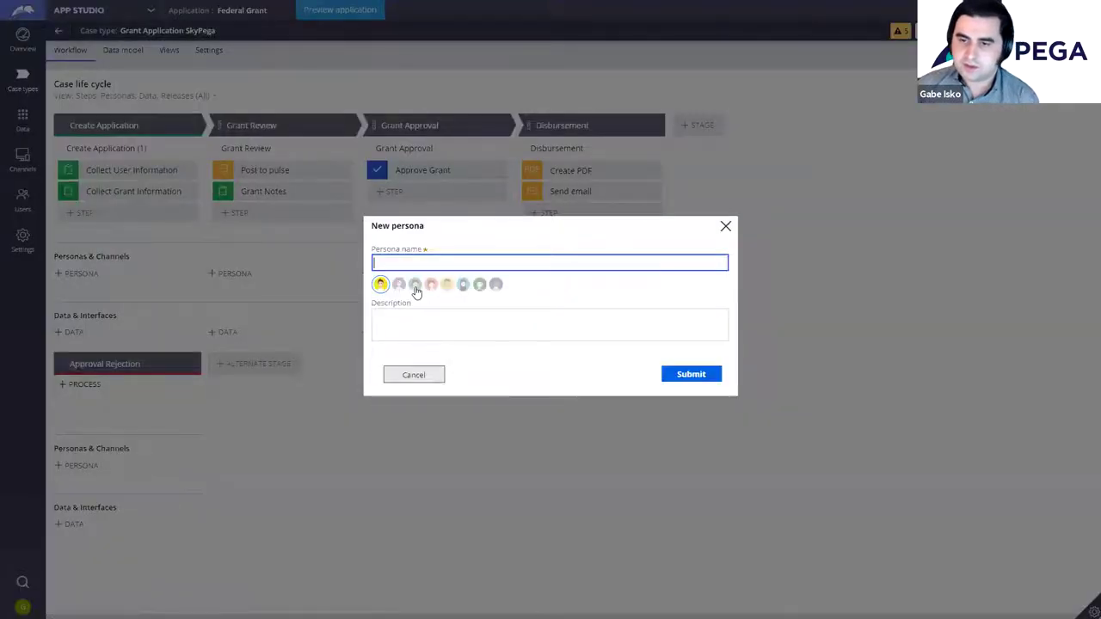
pyautogui.click(414, 284)
pyautogui.click(435, 258)
pyautogui.write('Gra')
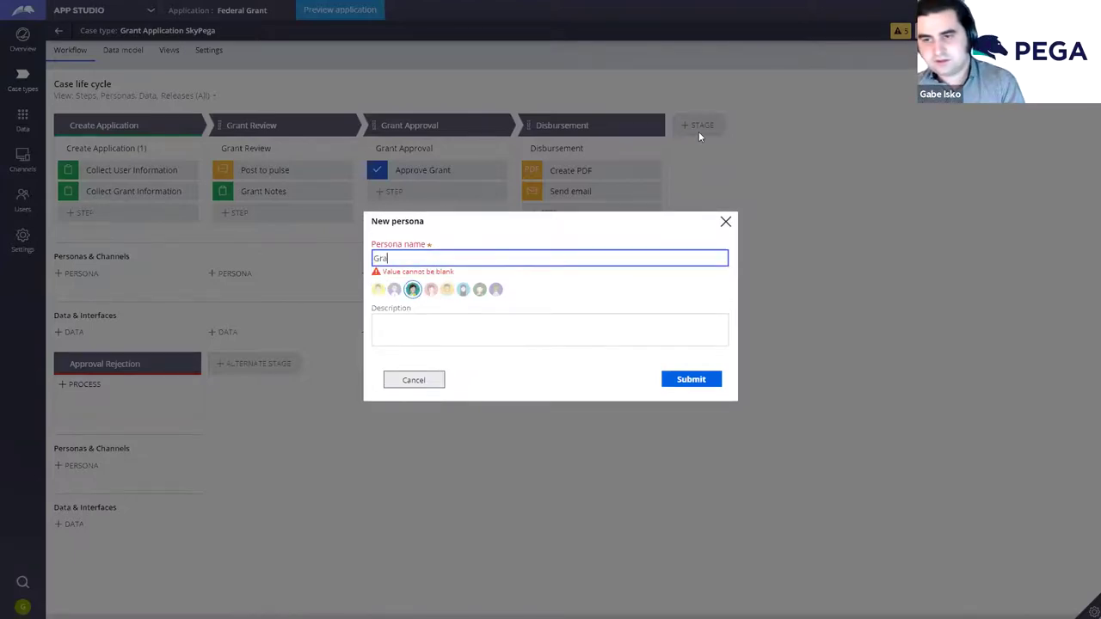
pyautogui.write('nt Applicant ')
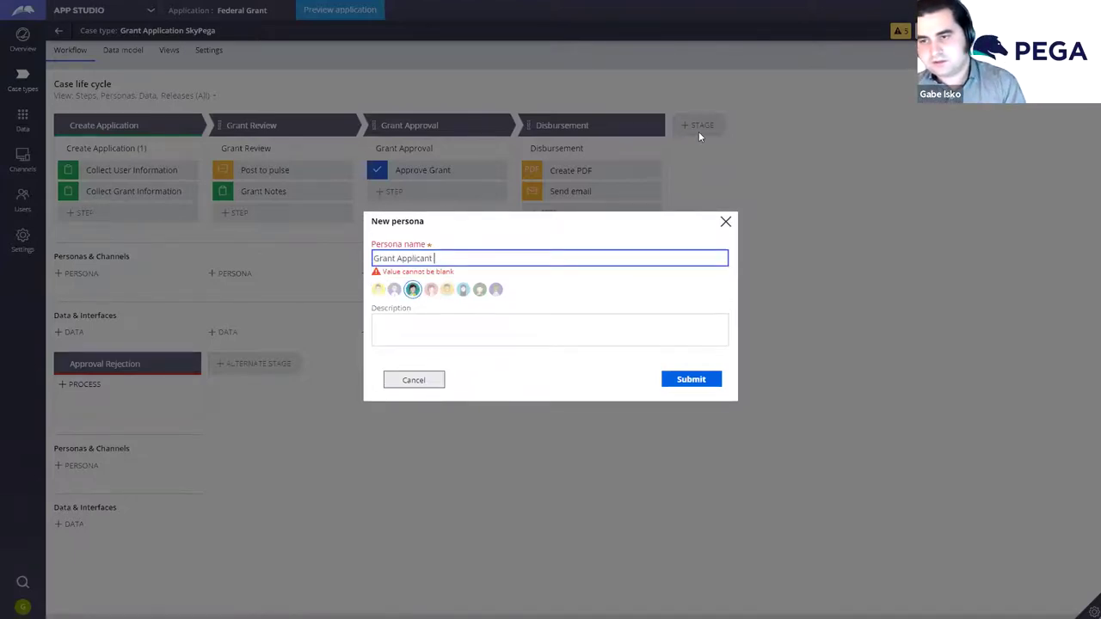
pyautogui.write('SkyPega')
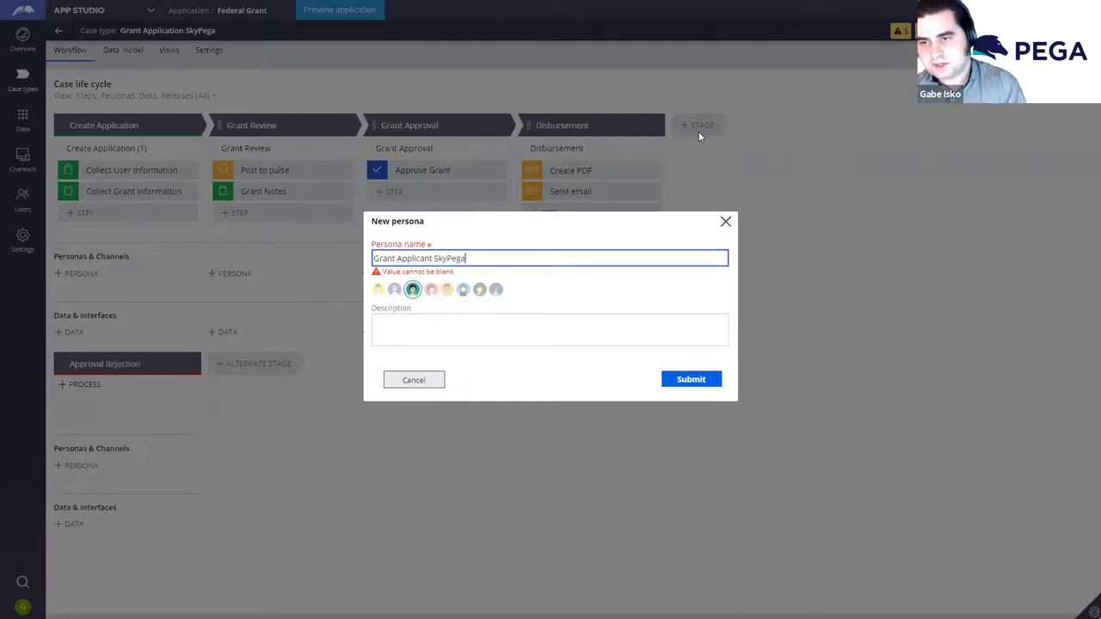
pyautogui.click(476, 329)
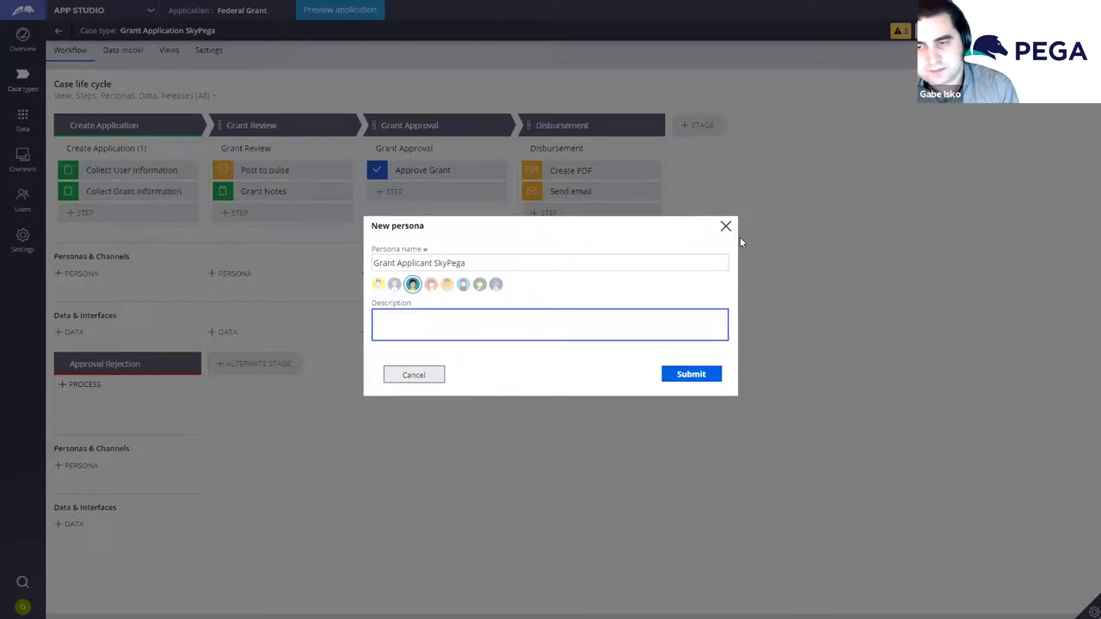
pyautogui.write('Person who applies')
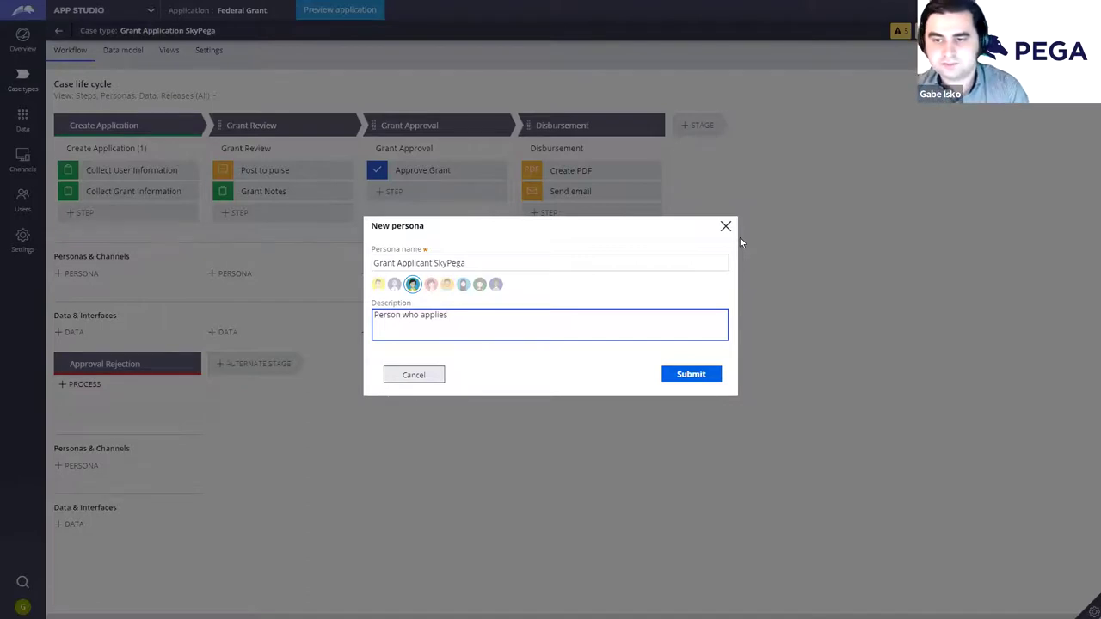
pyautogui.write('for a grant')
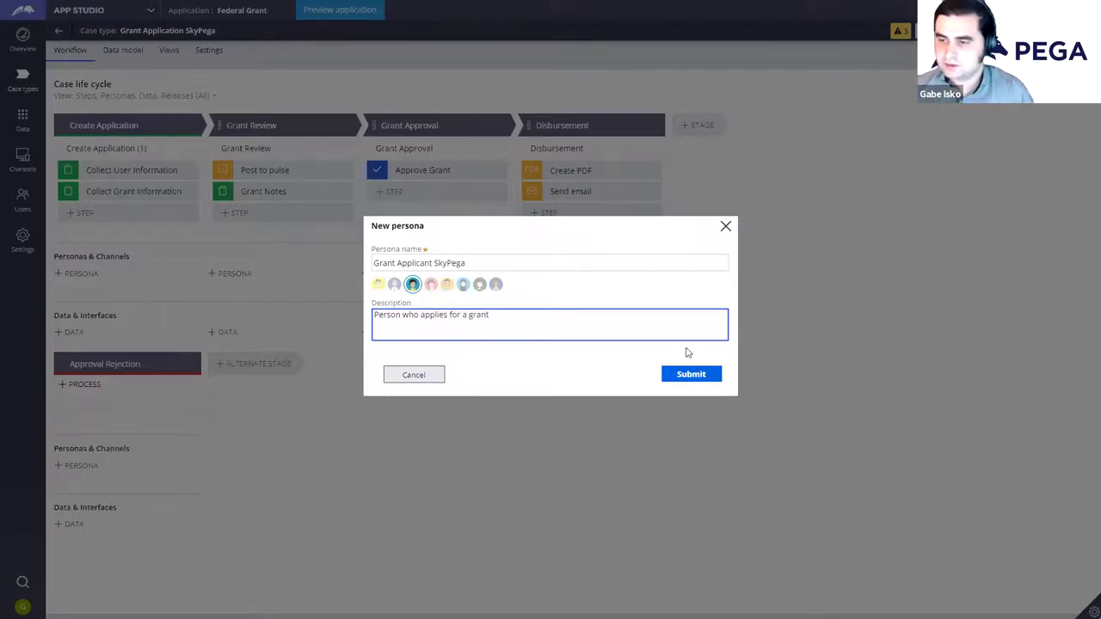
pyautogui.click(689, 374)
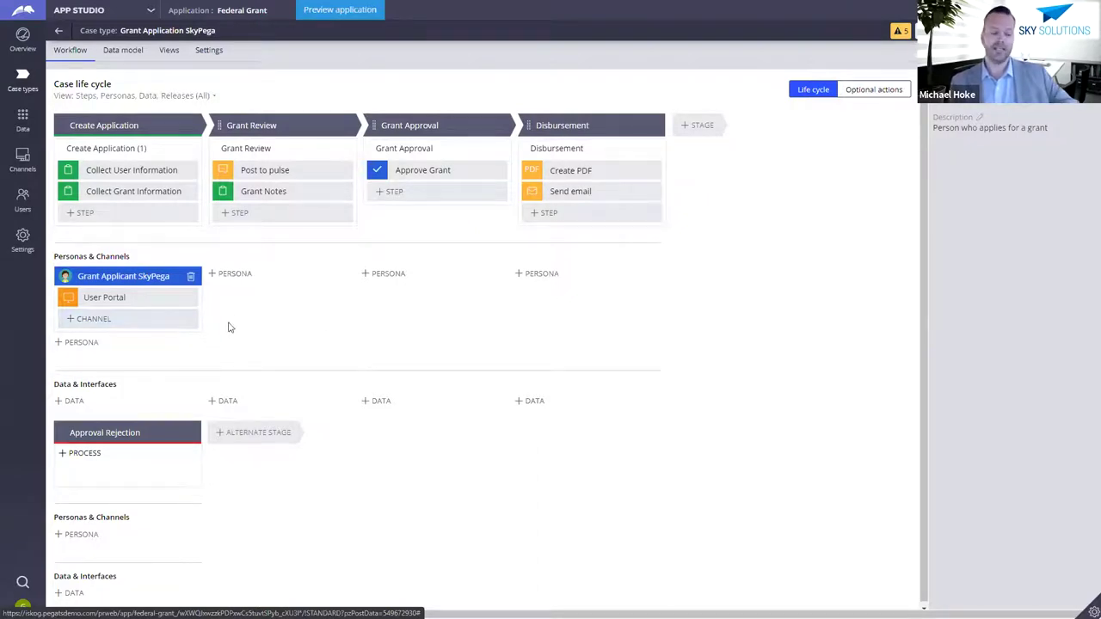
# Step: Add a Mobile channel to Grant Applicant SkyPega and delete its User Portal channel
pyautogui.click(184, 322)
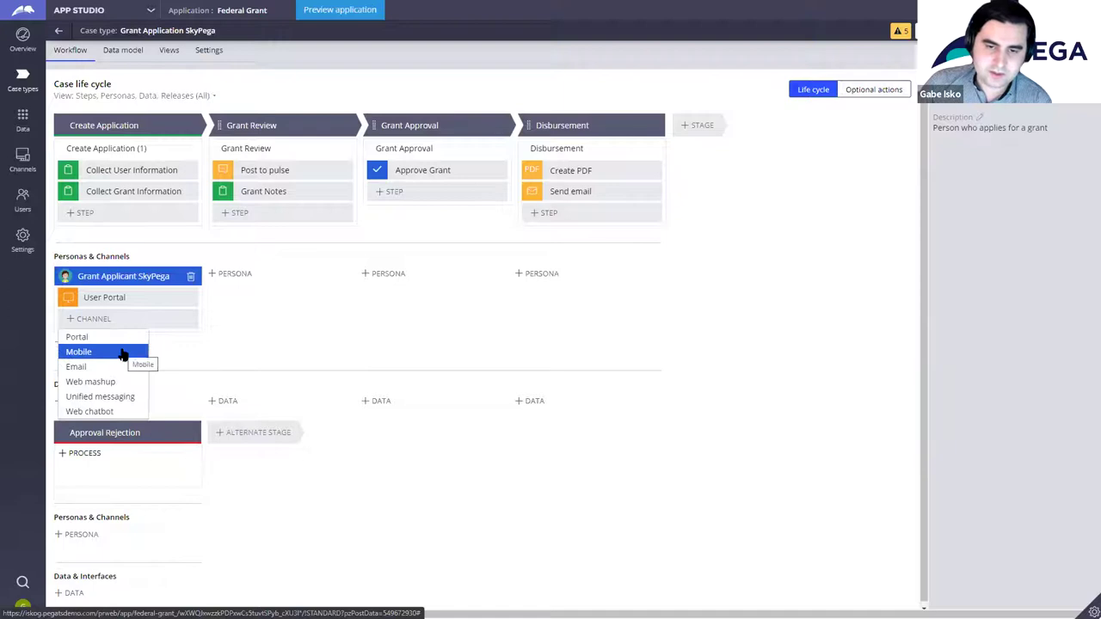
pyautogui.click(129, 352)
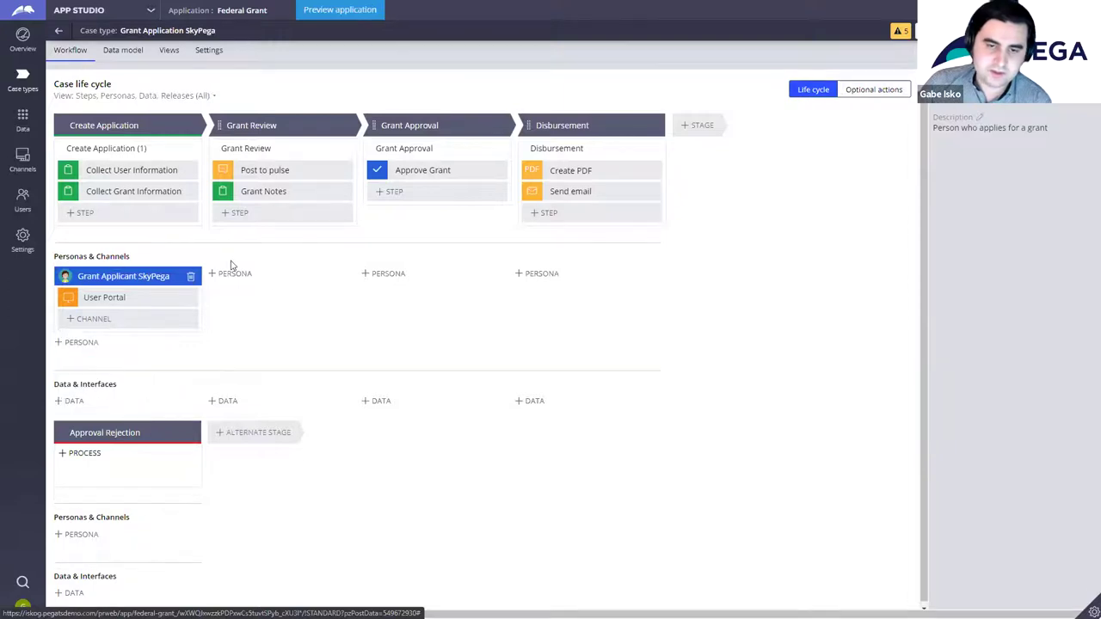
pyautogui.click(191, 300)
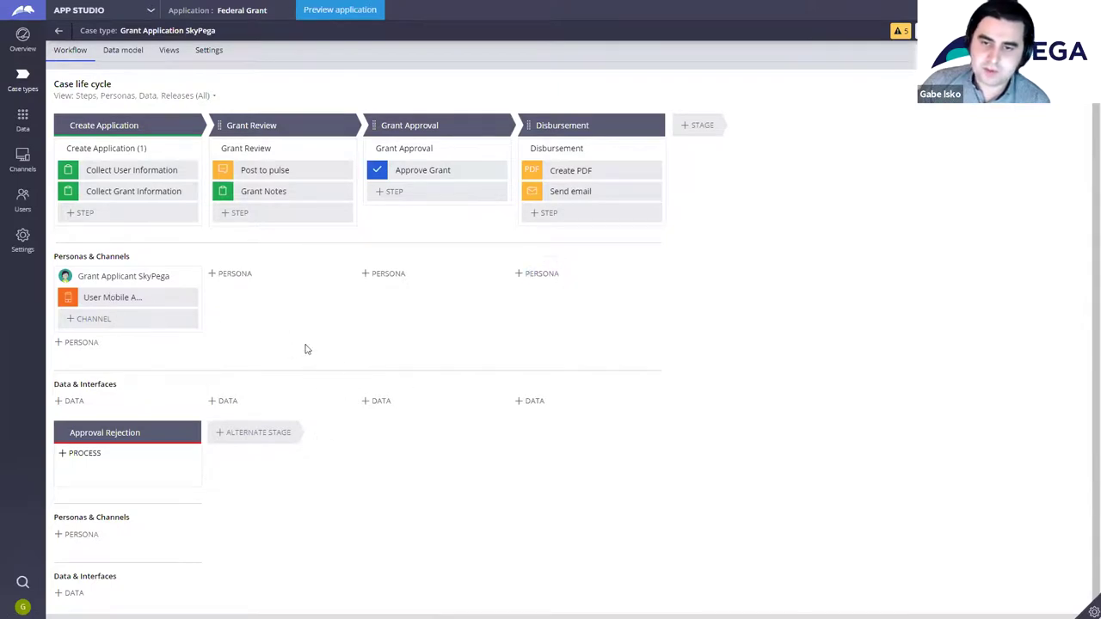
# Step: Create a Grant Manager persona for Grant Review with the sixth avatar, described as 'Person managing and reviewing the grant'
pyautogui.click(244, 275)
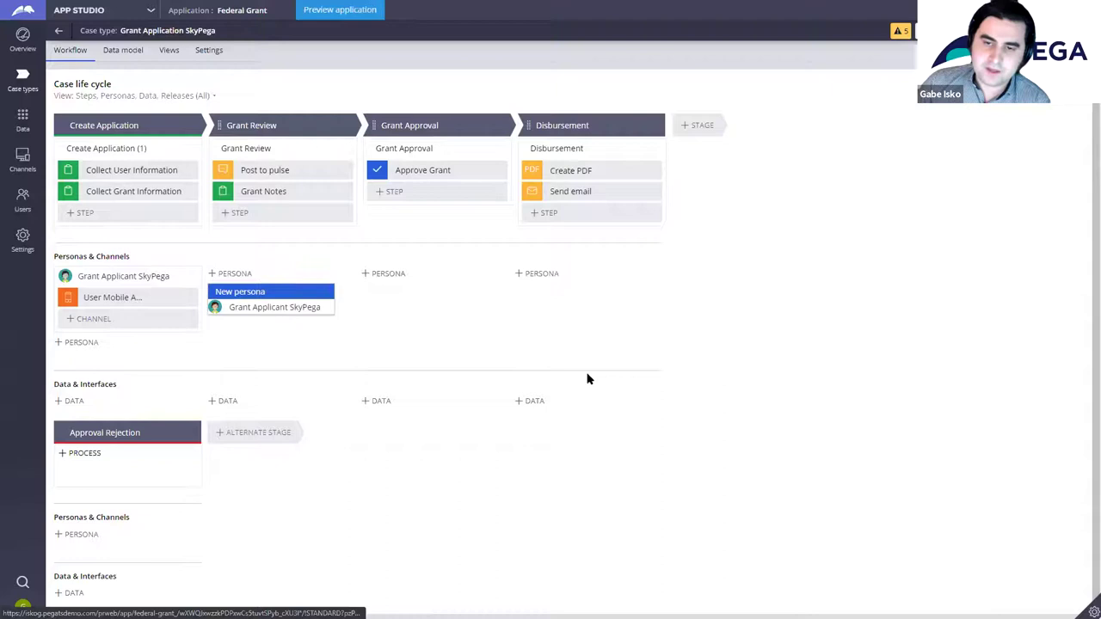
pyautogui.click(301, 307)
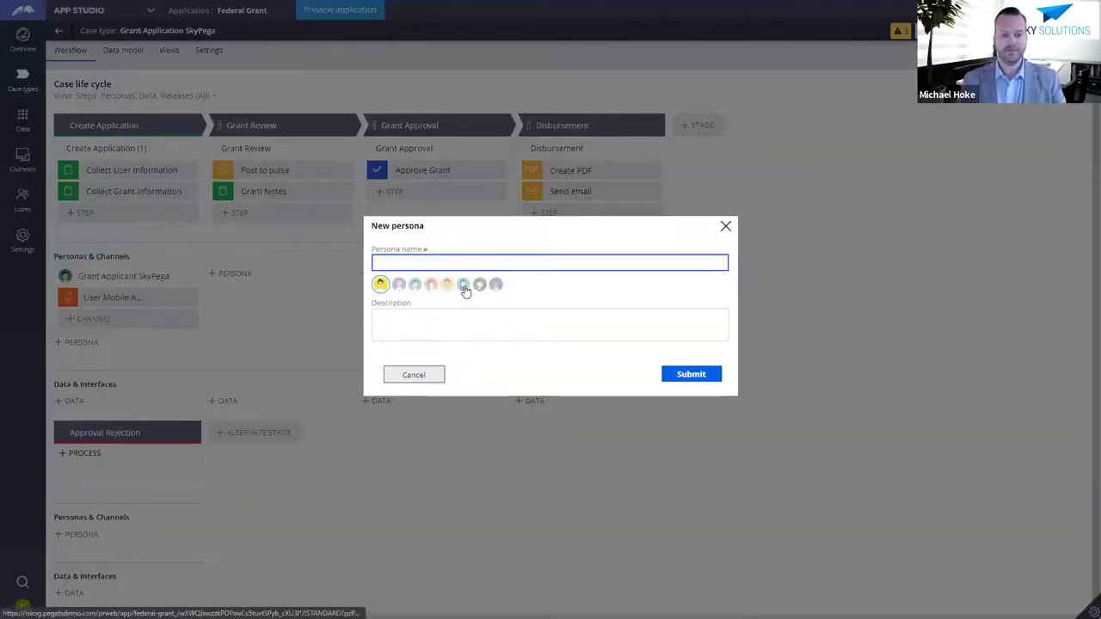
pyautogui.click(462, 284)
pyautogui.click(467, 258)
pyautogui.write('Grant Manager')
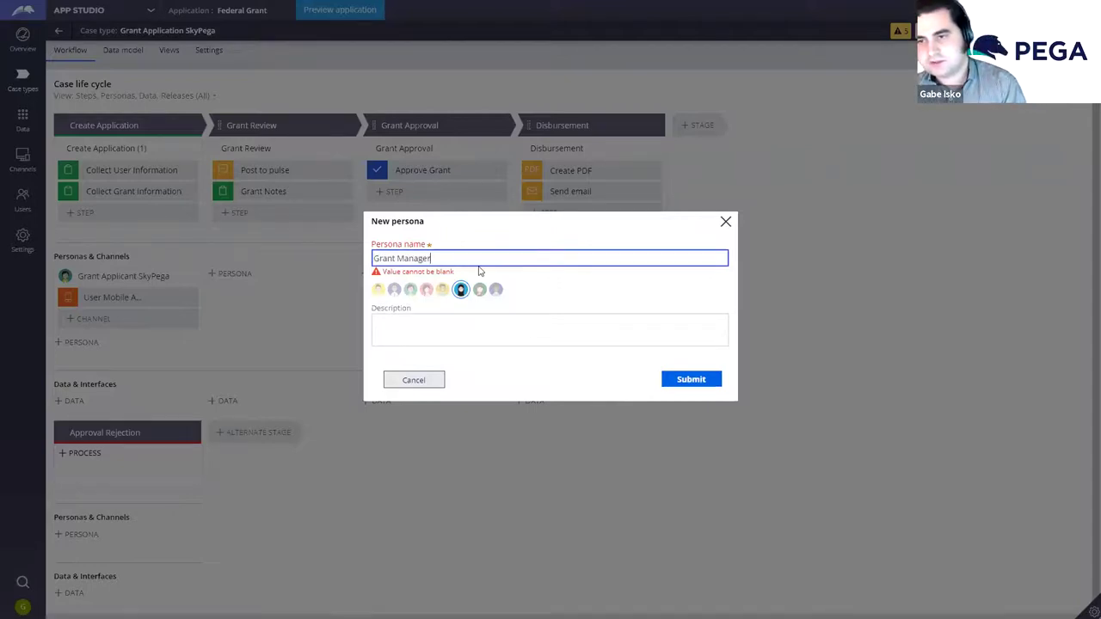
pyautogui.click(452, 332)
pyautogui.write('Pe')
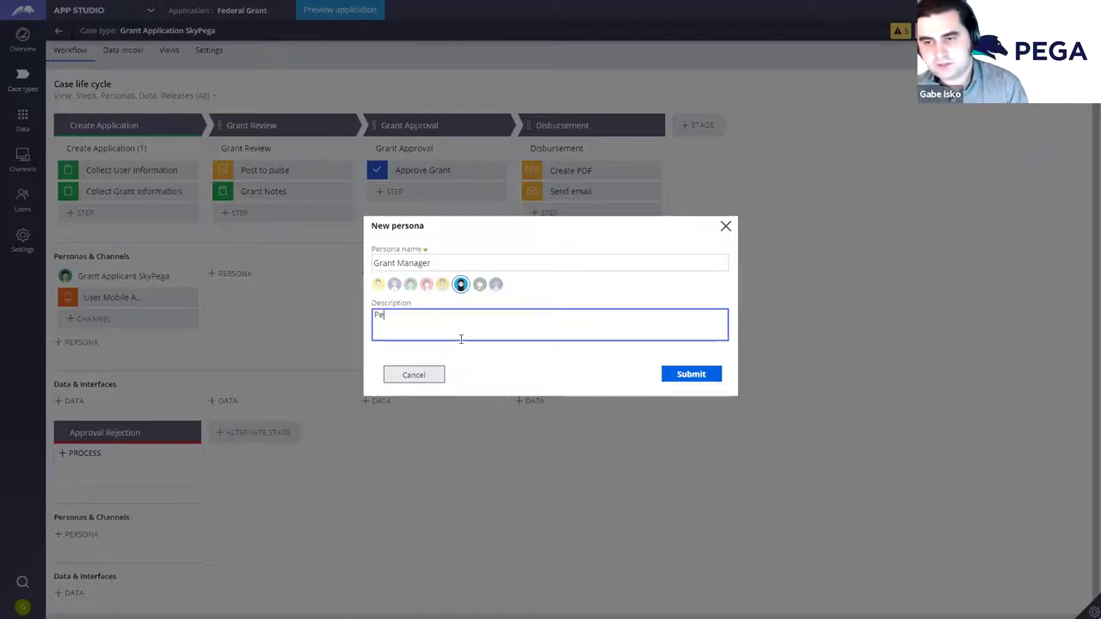
pyautogui.write('rson managing and revie')
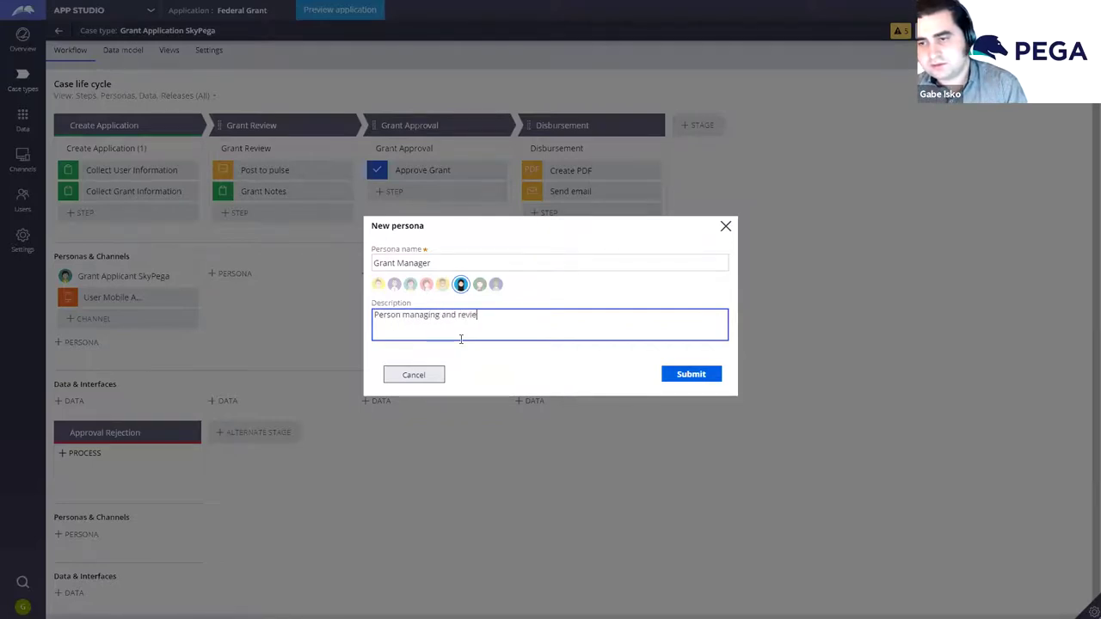
pyautogui.write('wing the grant')
pyautogui.click(694, 375)
# Step: Make the persona name unique as Grant Manager SkyPega and save it
pyautogui.click(499, 277)
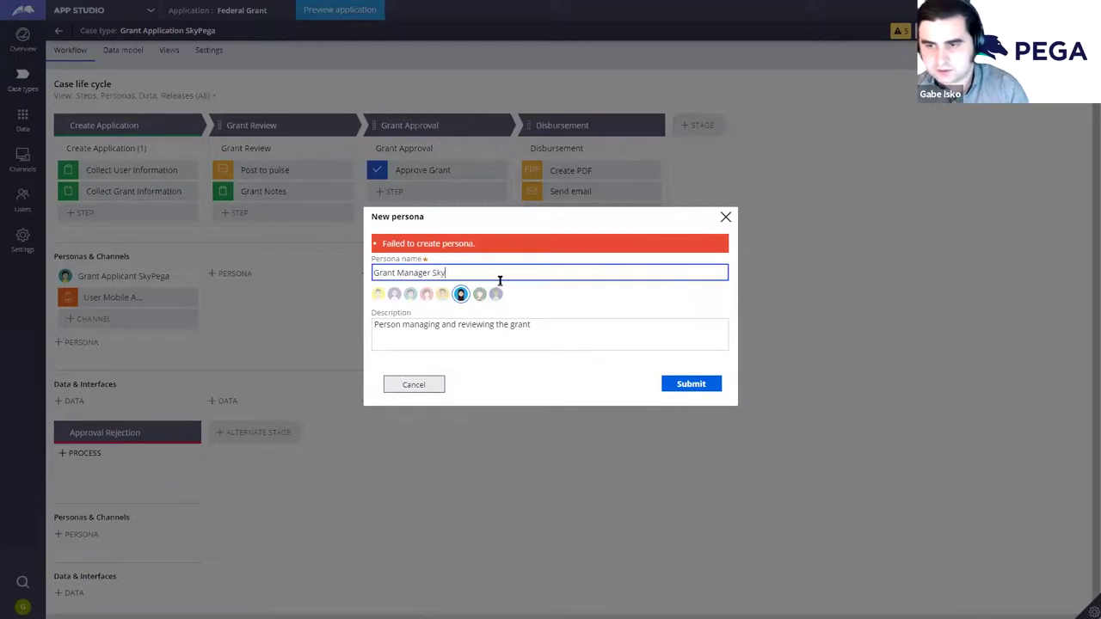
pyautogui.write('ega')
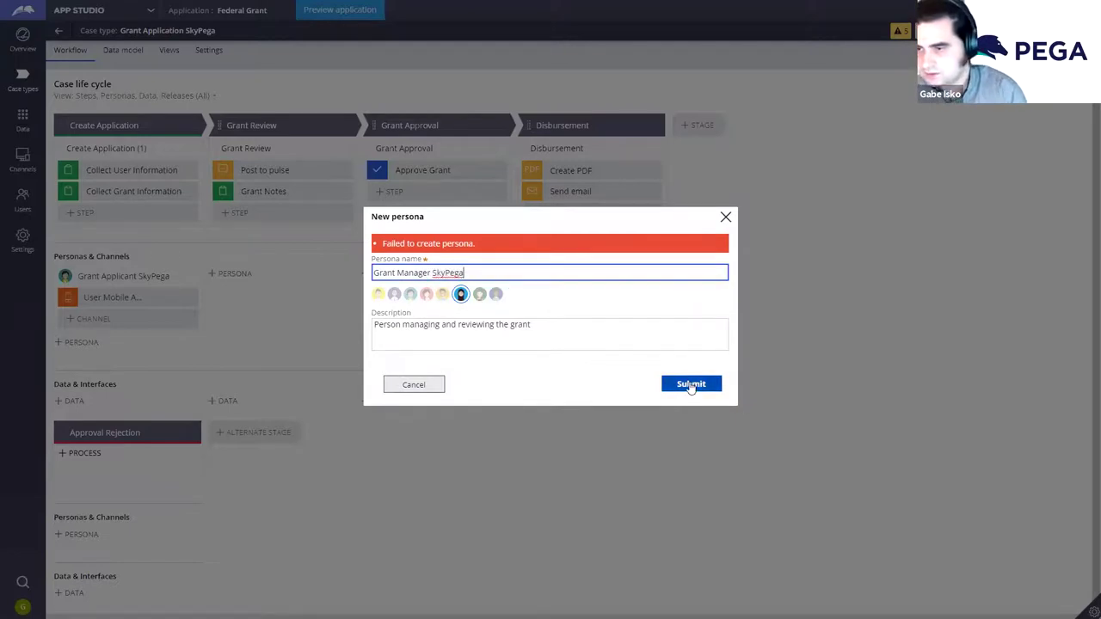
pyautogui.click(691, 385)
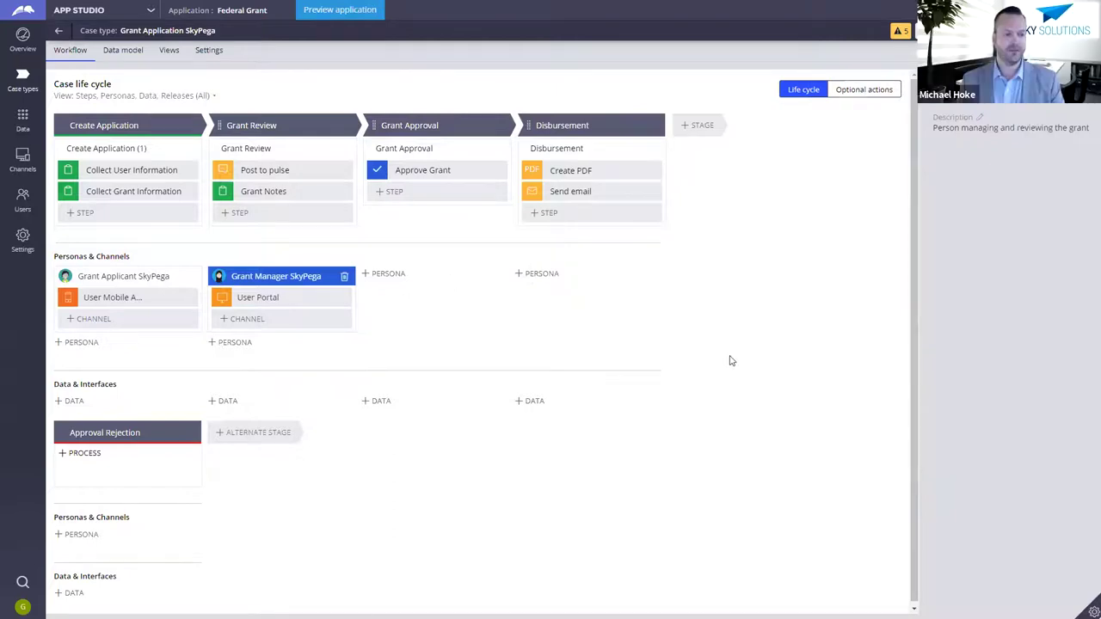
pyautogui.click(389, 274)
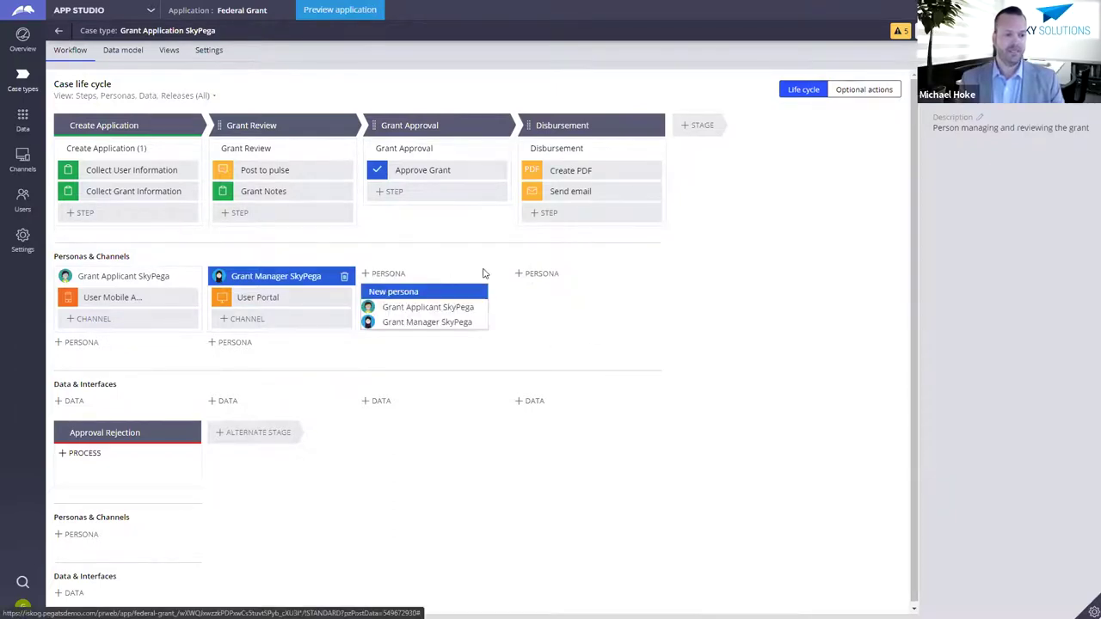
# Step: Assign Grant Manager SkyPega to Grant Approval and Grant Applicant SkyPega to Disbursement
pyautogui.click(464, 324)
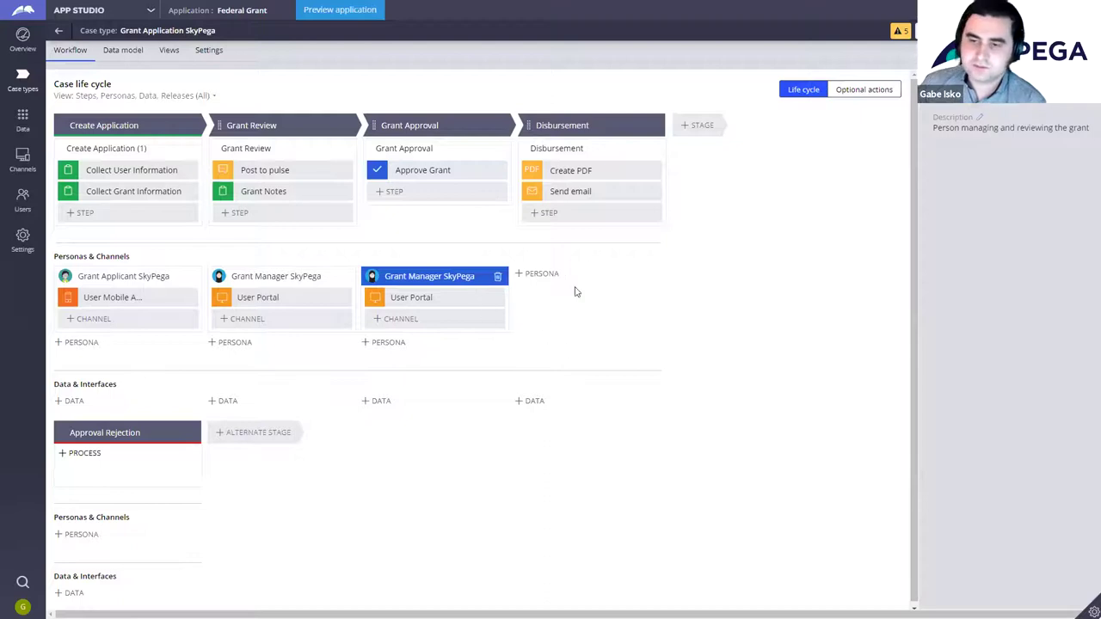
pyautogui.click(542, 274)
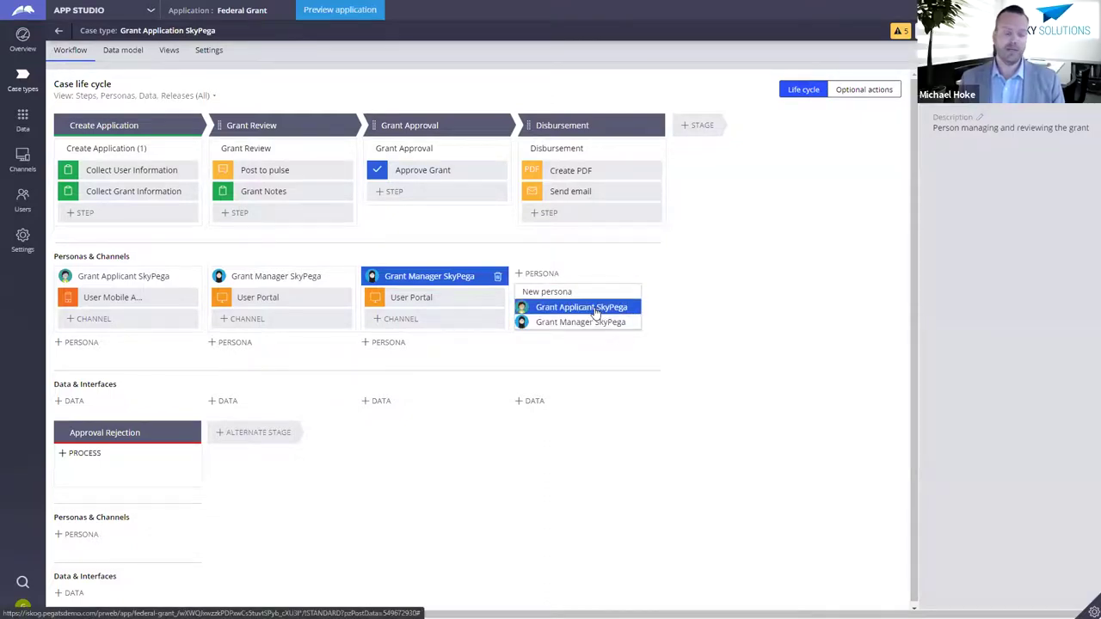
pyautogui.click(703, 342)
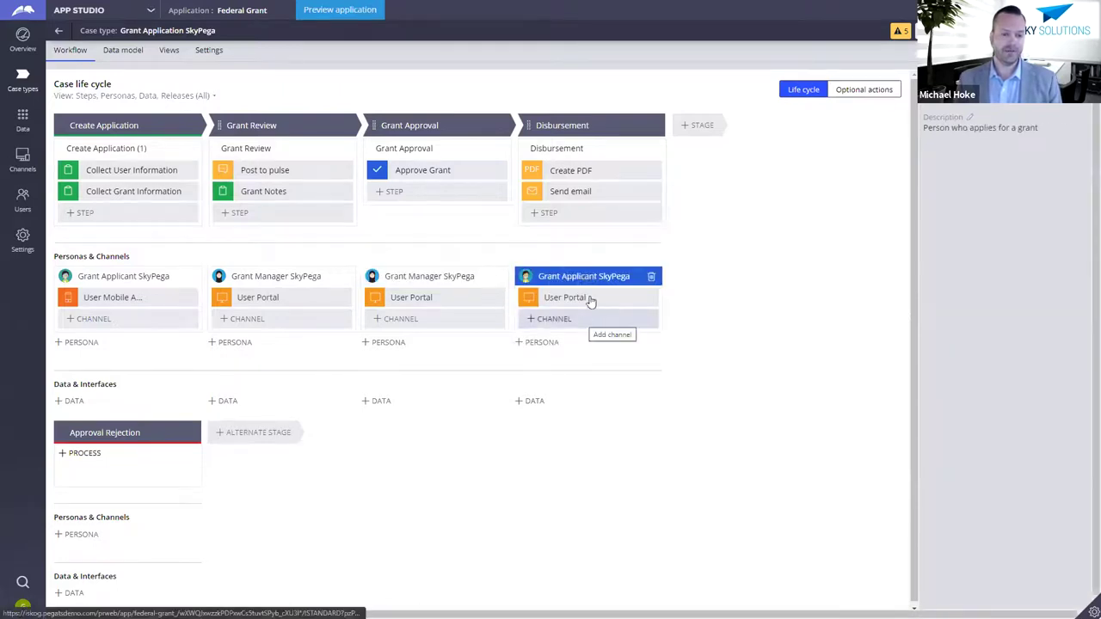
# Step: Give the Disbursement applicant a mobile app channel and an email channel
pyautogui.click(634, 319)
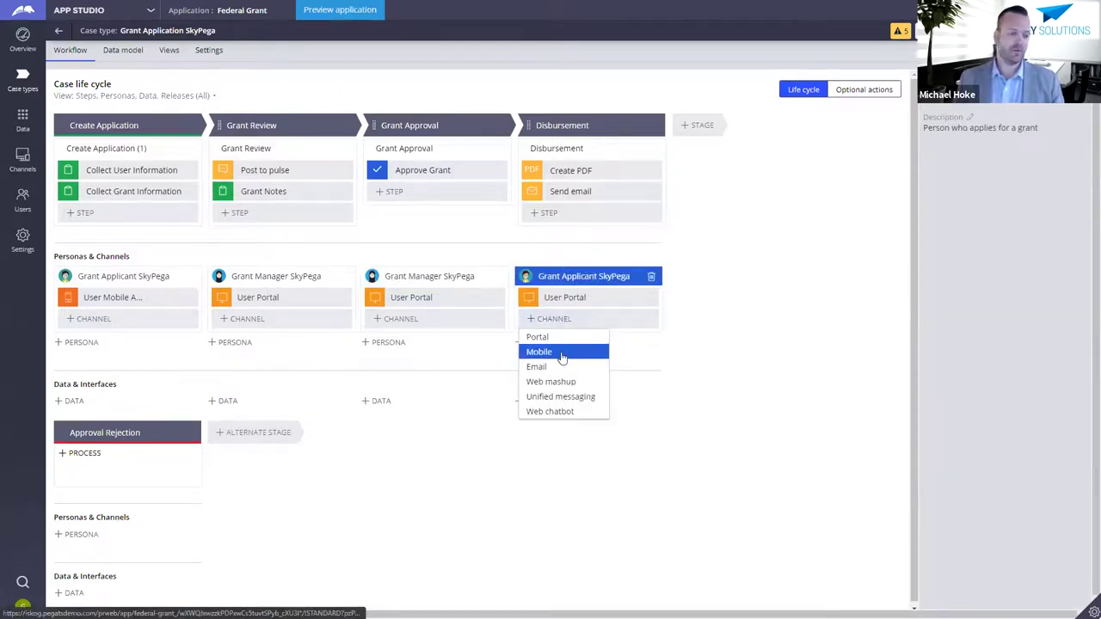
pyautogui.click(606, 323)
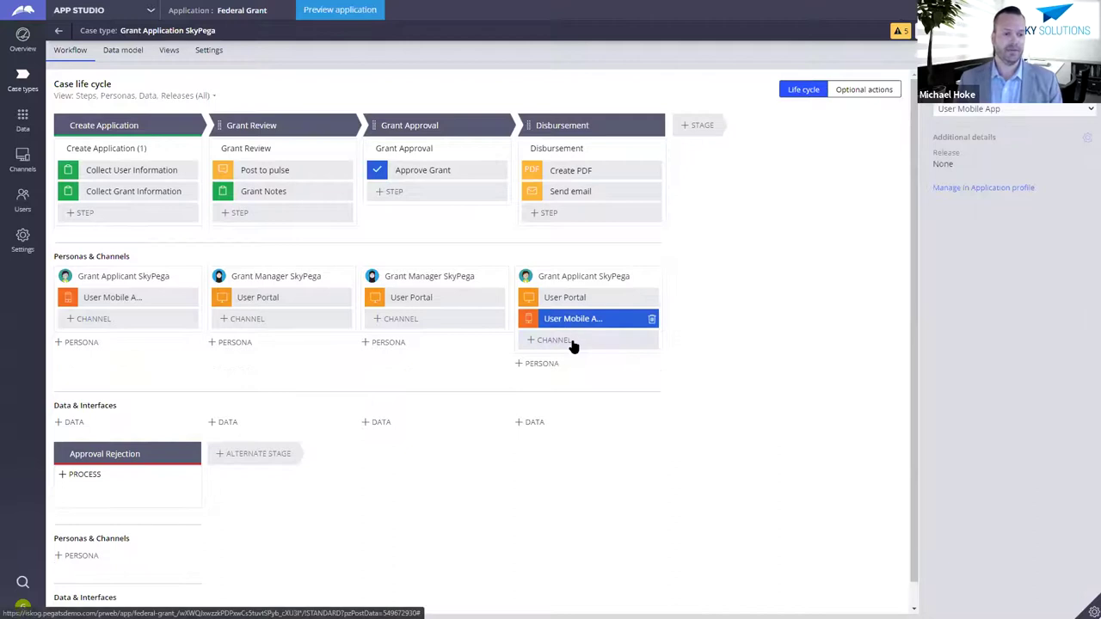
pyautogui.click(641, 349)
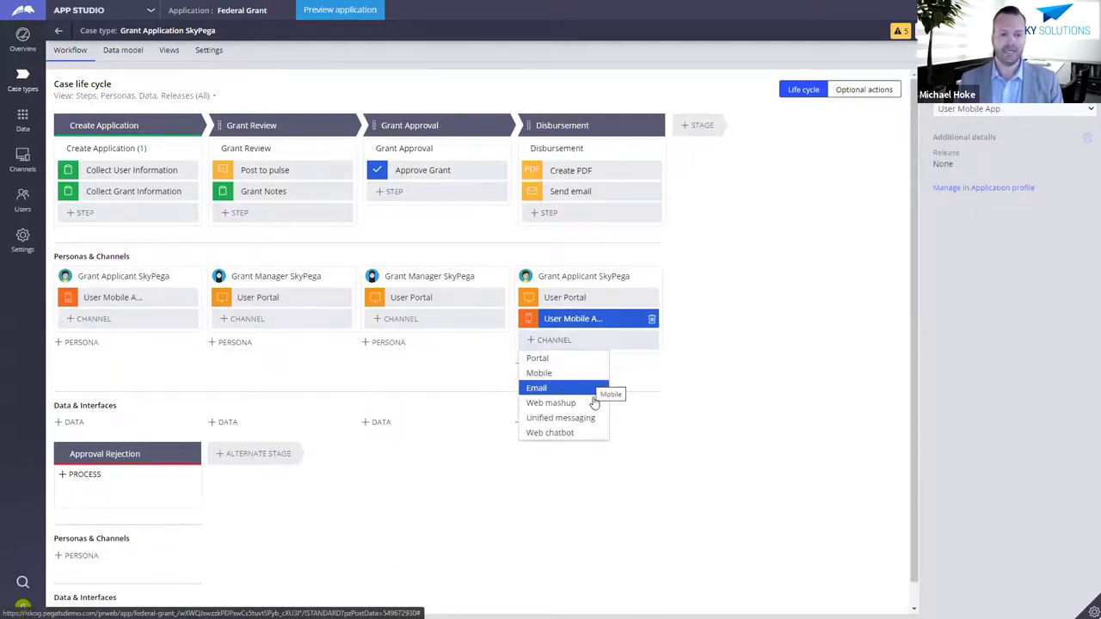
pyautogui.press('Return')
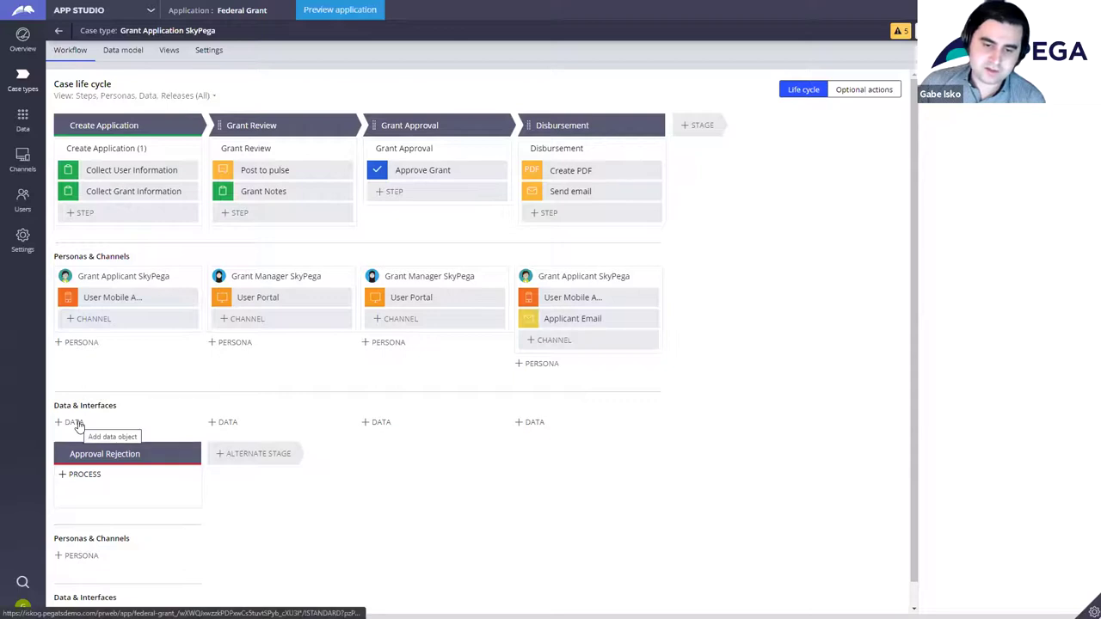
# Step: Create a new data object named User Account SkyPega under Create Application
pyautogui.scroll(-1, 115, 381)
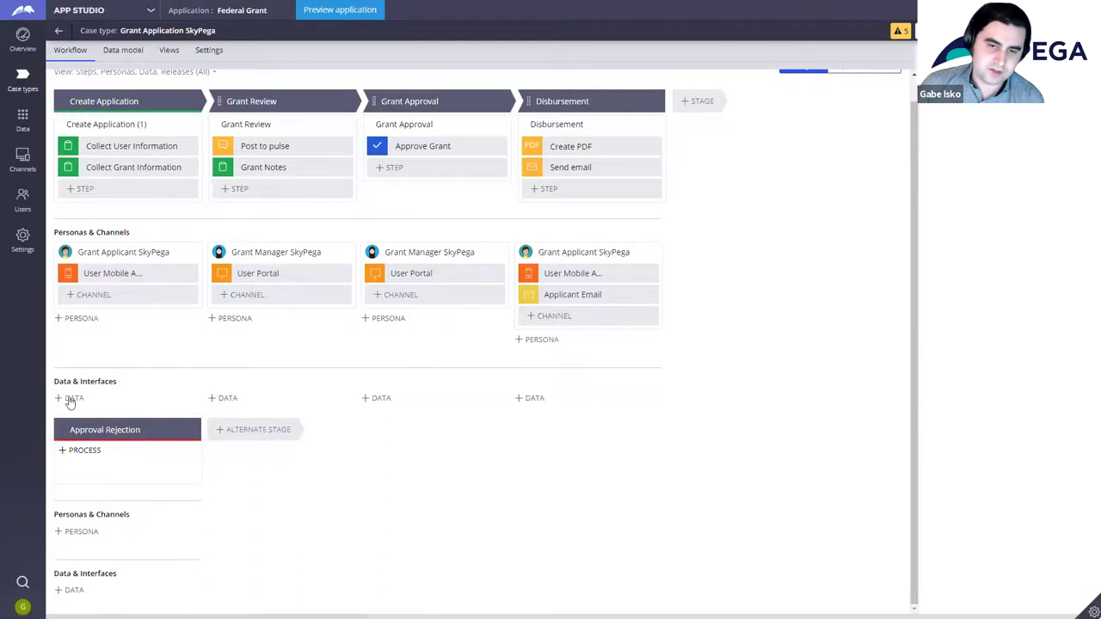
pyautogui.click(71, 399)
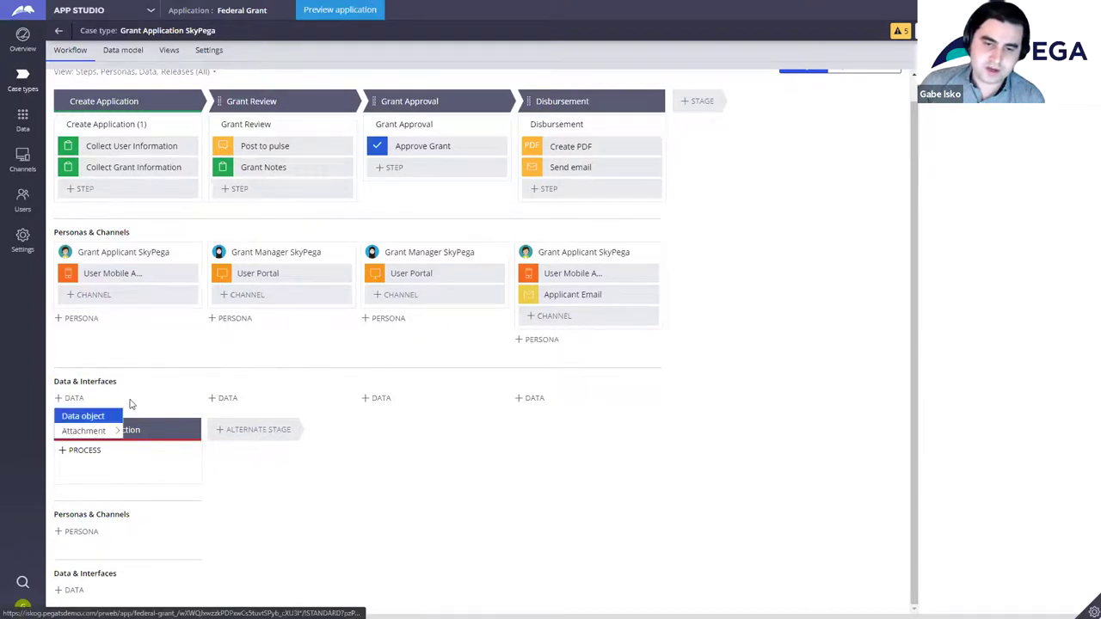
pyautogui.moveTo(108, 417)
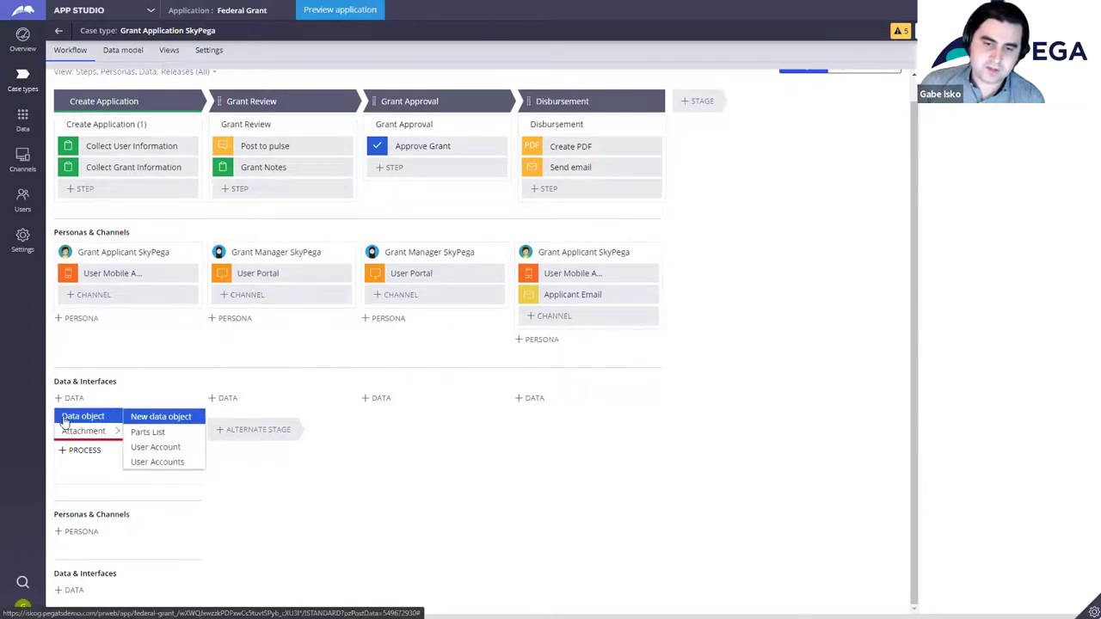
pyautogui.click(161, 418)
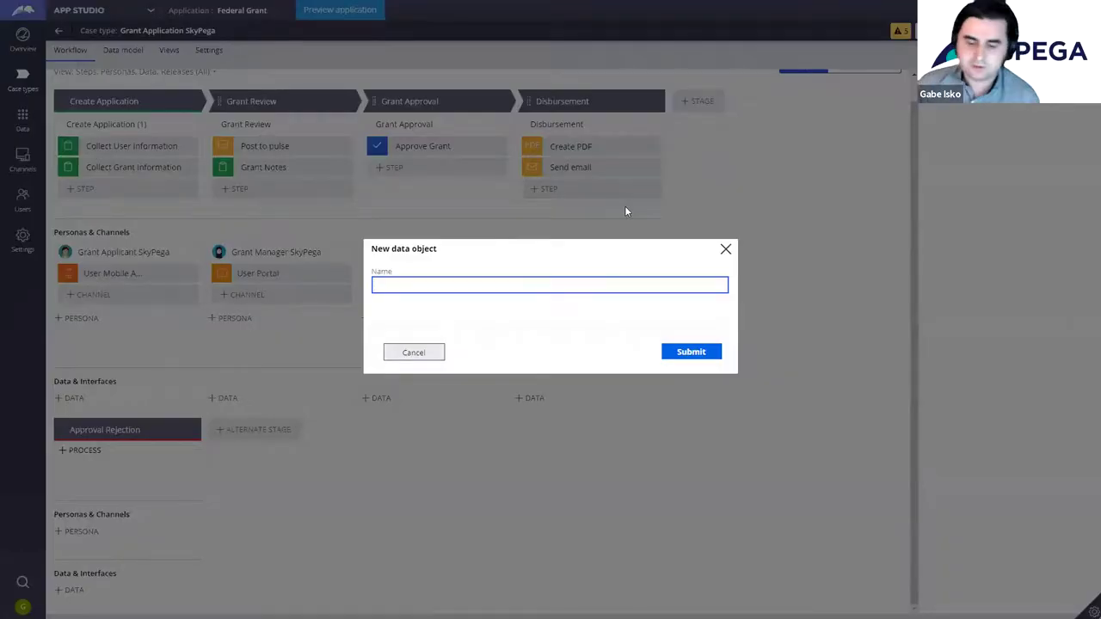
pyautogui.write('User Ac')
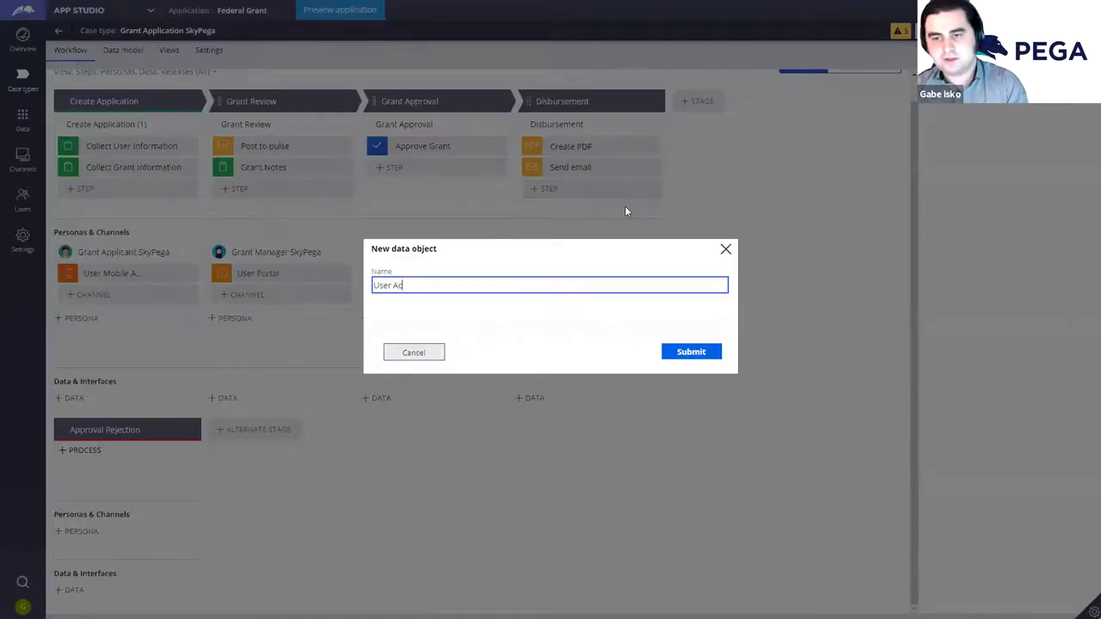
pyautogui.write('count SkyPega')
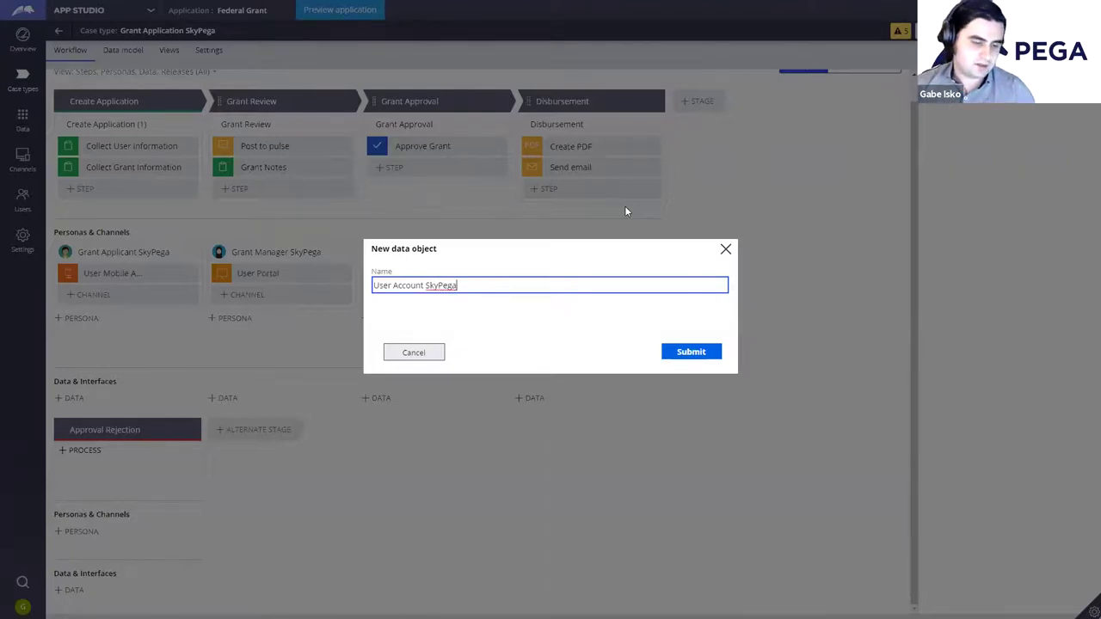
pyautogui.click(706, 360)
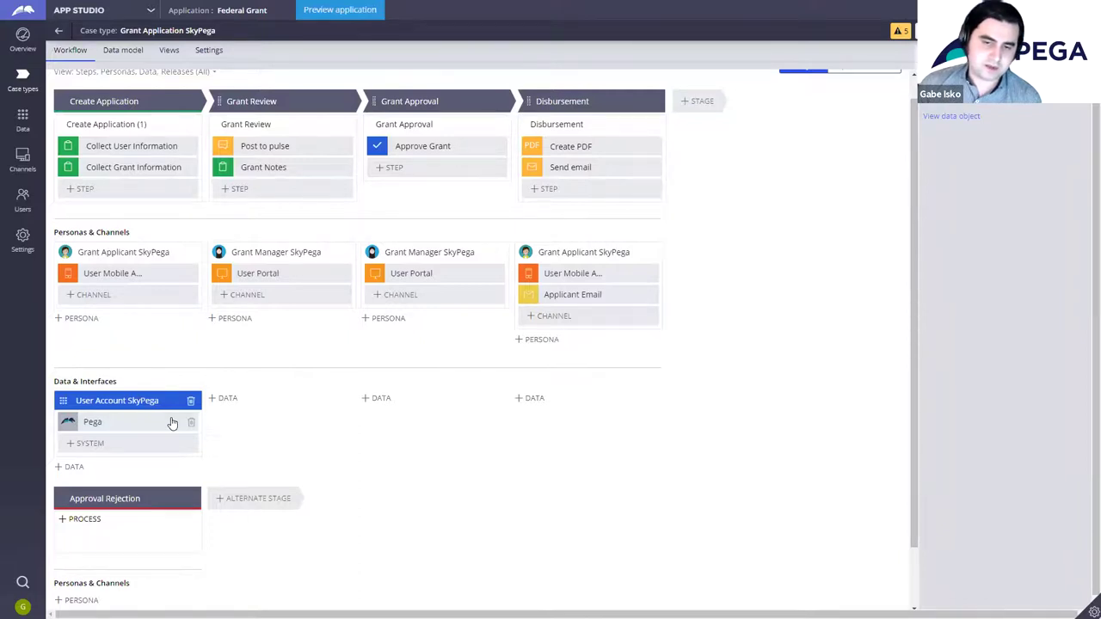
pyautogui.click(130, 448)
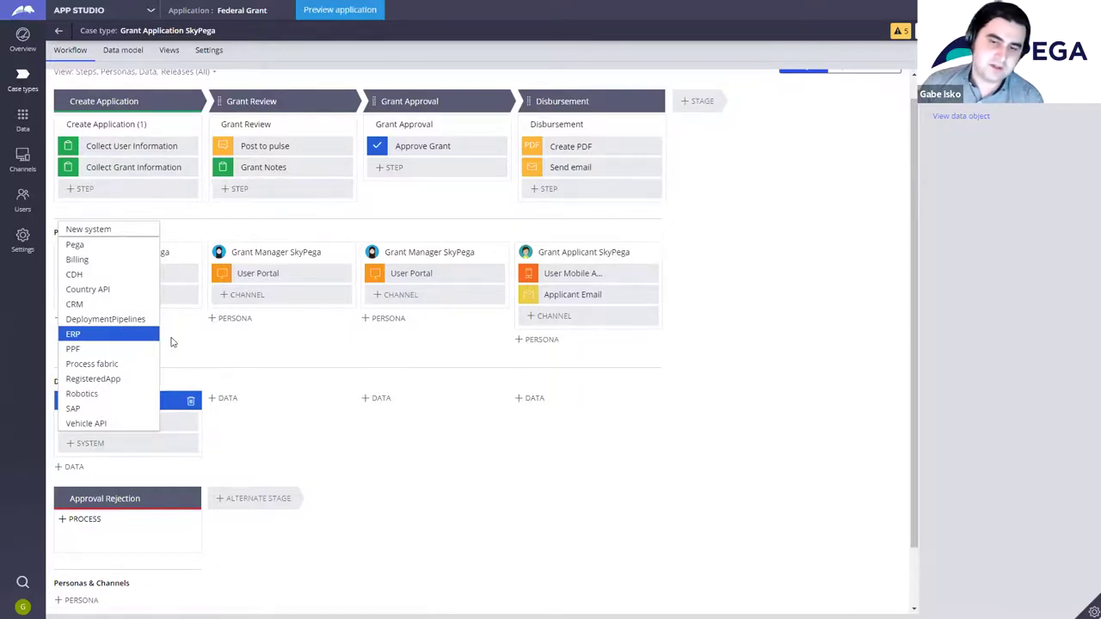
pyautogui.click(179, 339)
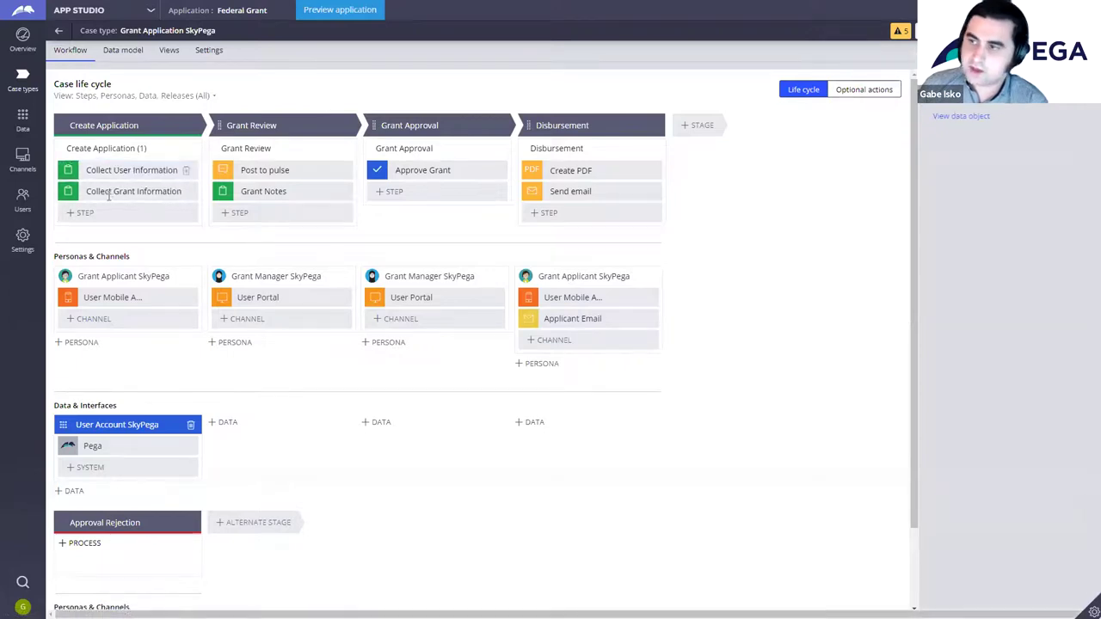
# Step: Add a Full Name text field and an Email-type Email field to Collect User Information's view
pyautogui.click(120, 171)
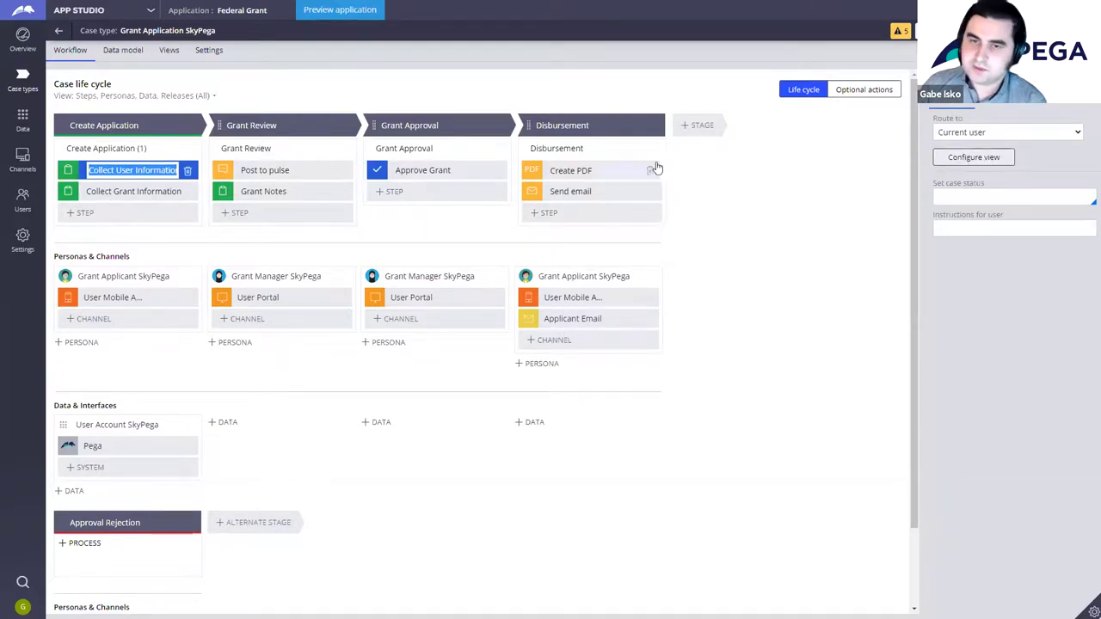
pyautogui.click(973, 157)
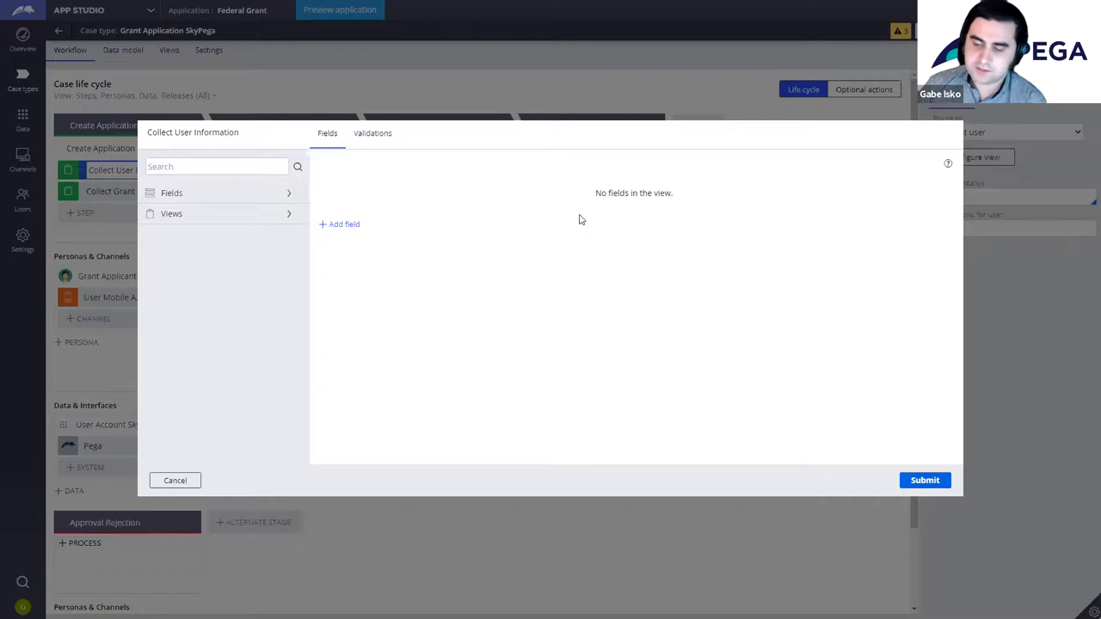
pyautogui.click(344, 224)
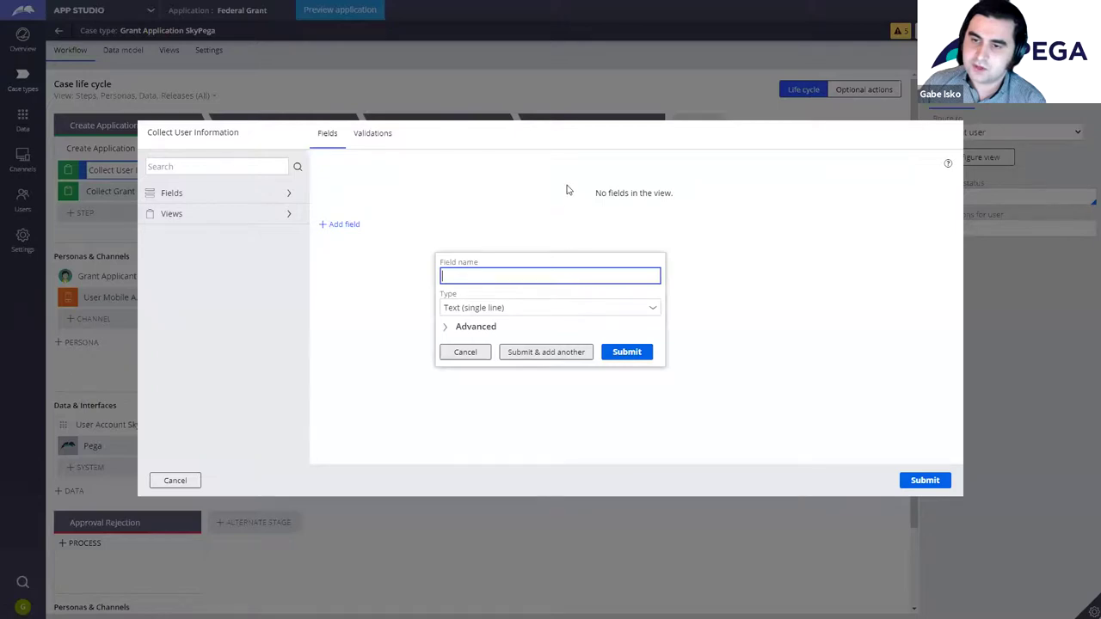
pyautogui.write('Full Name')
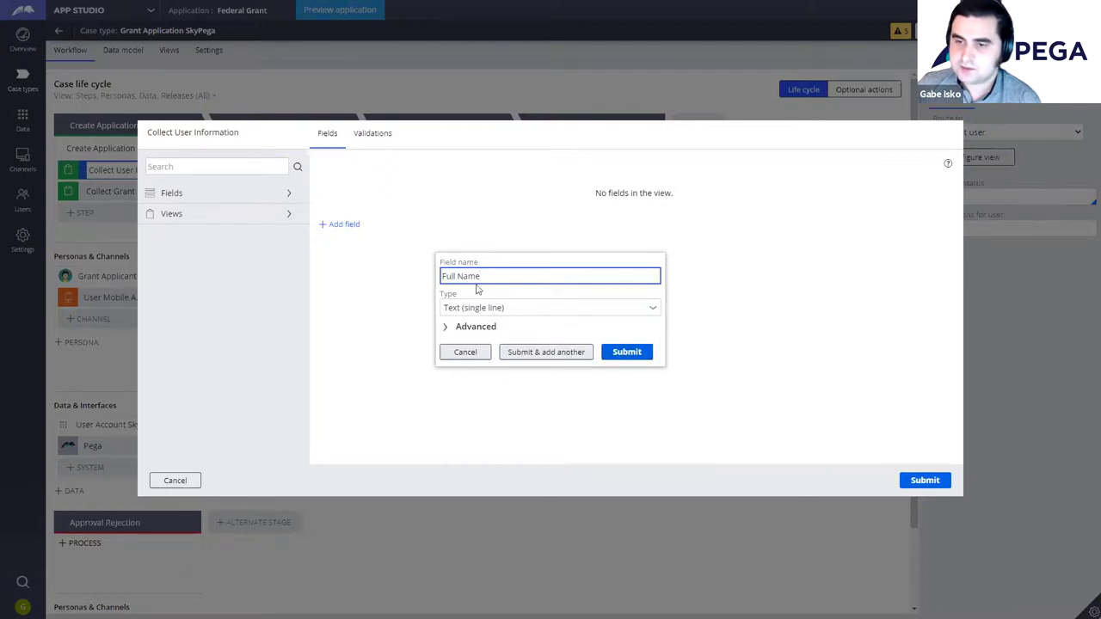
pyautogui.click(560, 356)
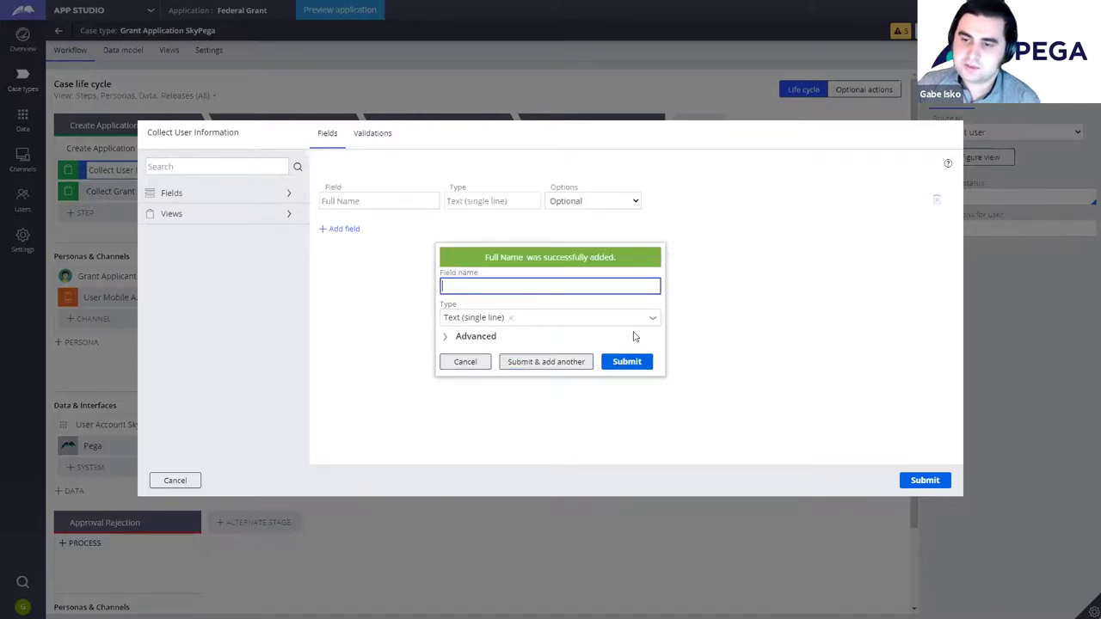
pyautogui.click(654, 322)
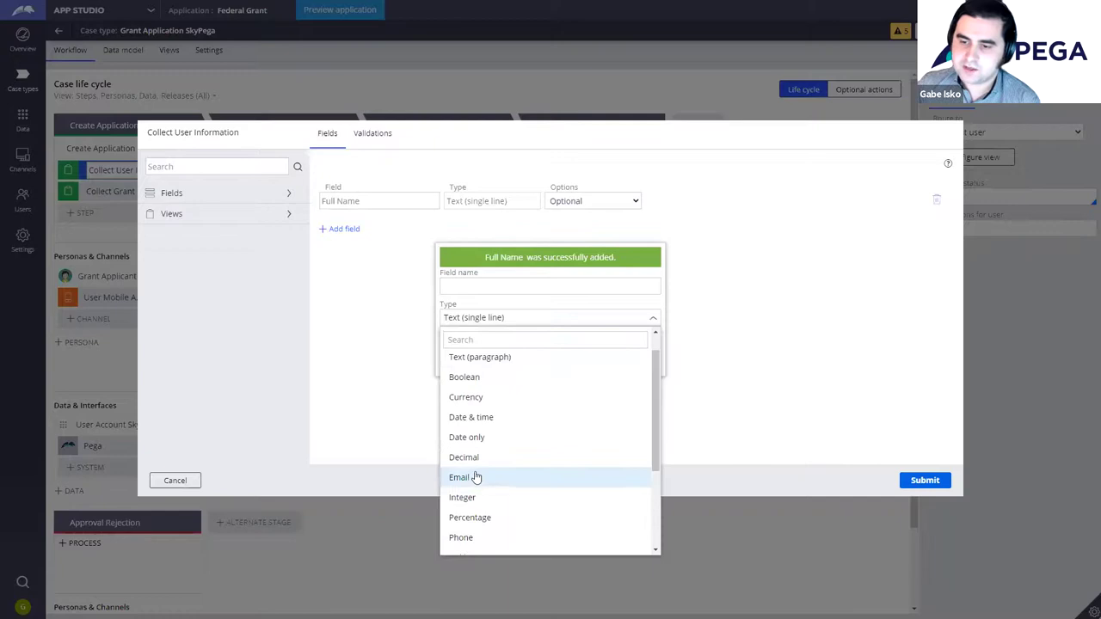
pyautogui.click(480, 476)
pyautogui.hotkey('shift', 'Tab')
pyautogui.write('Email')
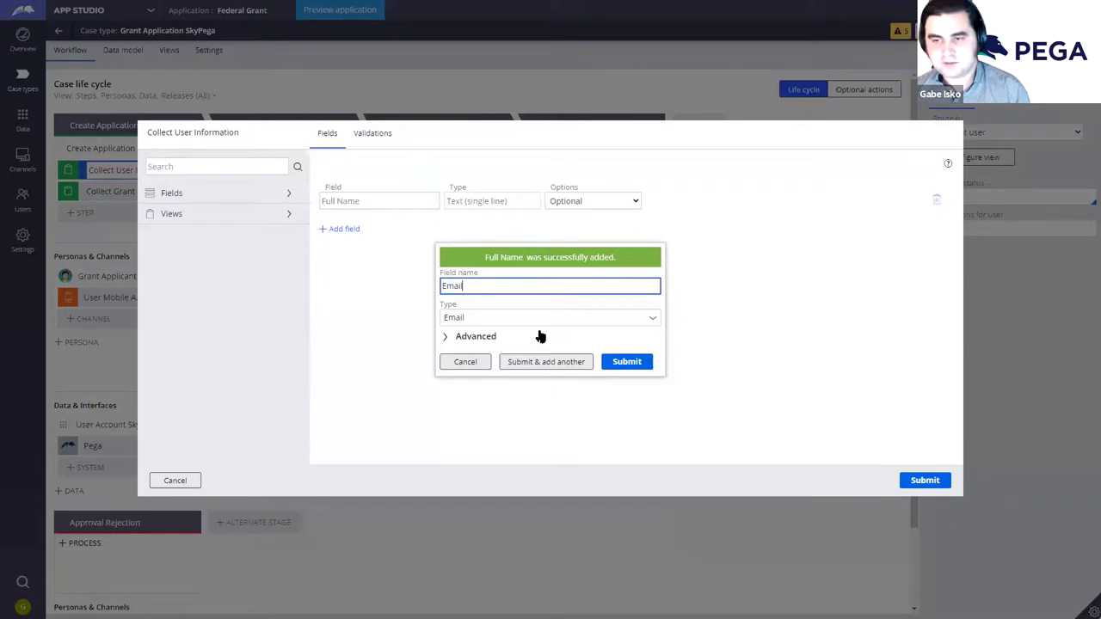
pyautogui.click(639, 362)
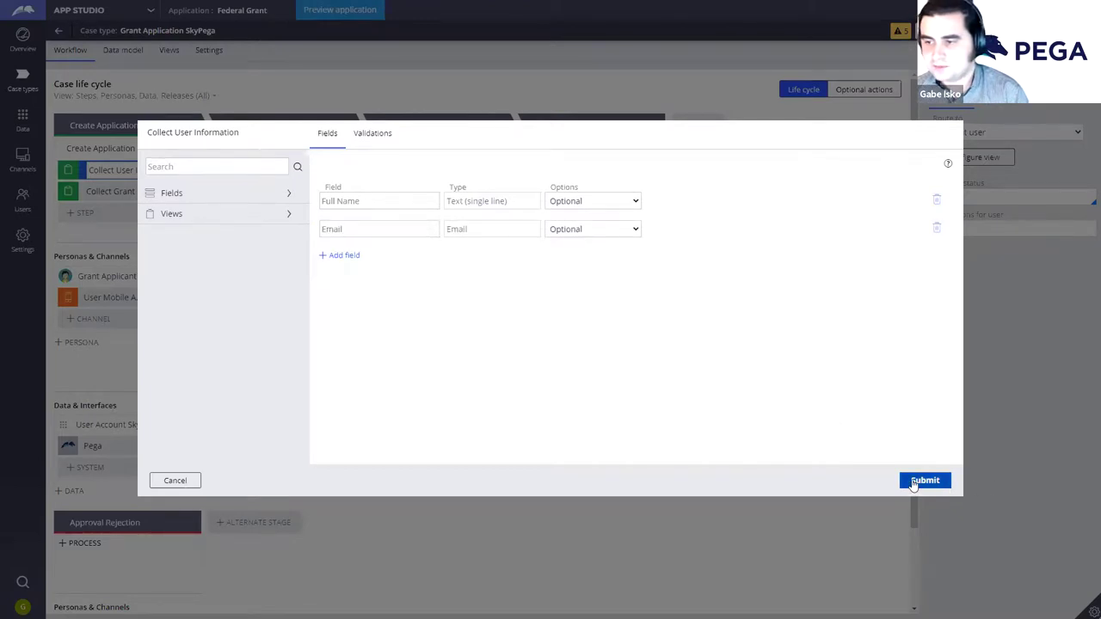
# Step: Mark both Full Name and Email as required and save the form
pyautogui.click(613, 203)
pyautogui.click(602, 226)
pyautogui.click(610, 231)
pyautogui.click(610, 255)
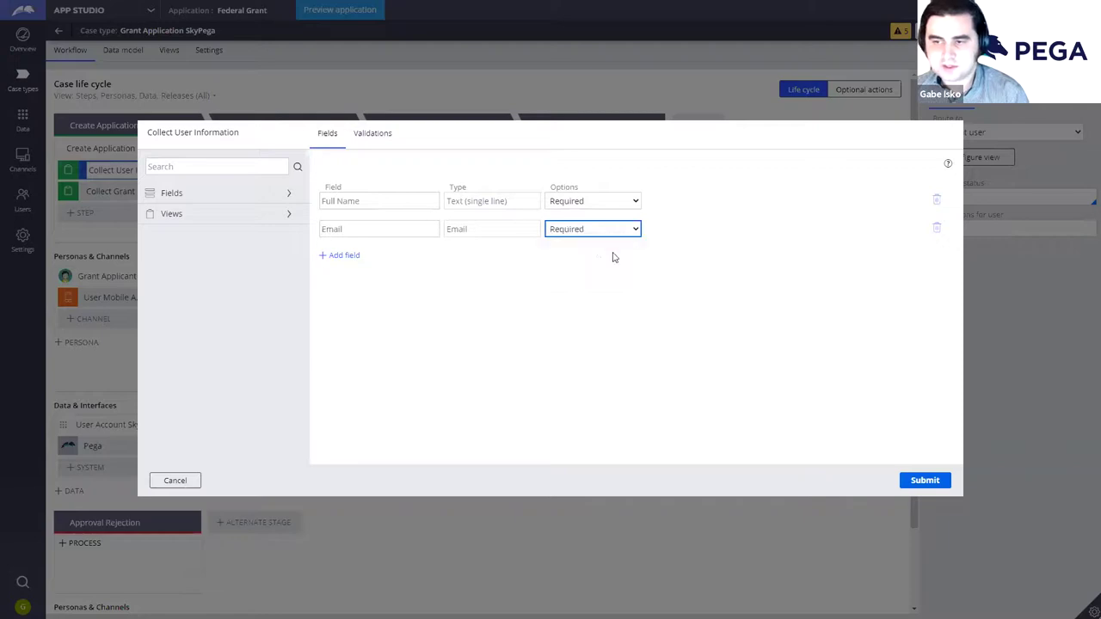
pyautogui.click(922, 481)
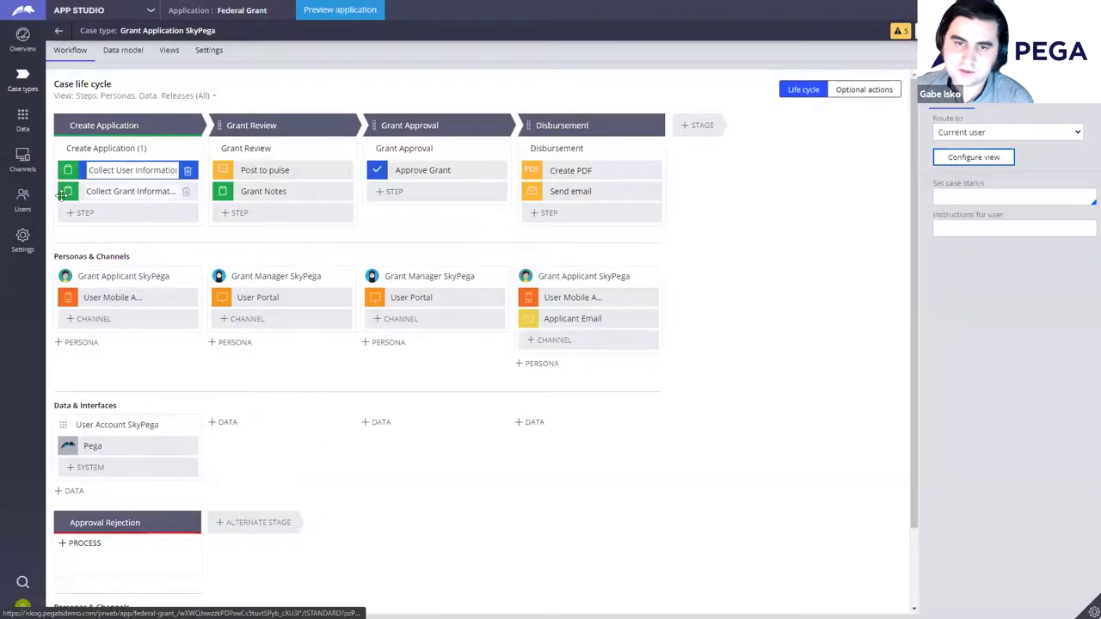
# Step: In Collect Grant Information's view, set up a new paragraph text field displayed as rich text
pyautogui.click(64, 191)
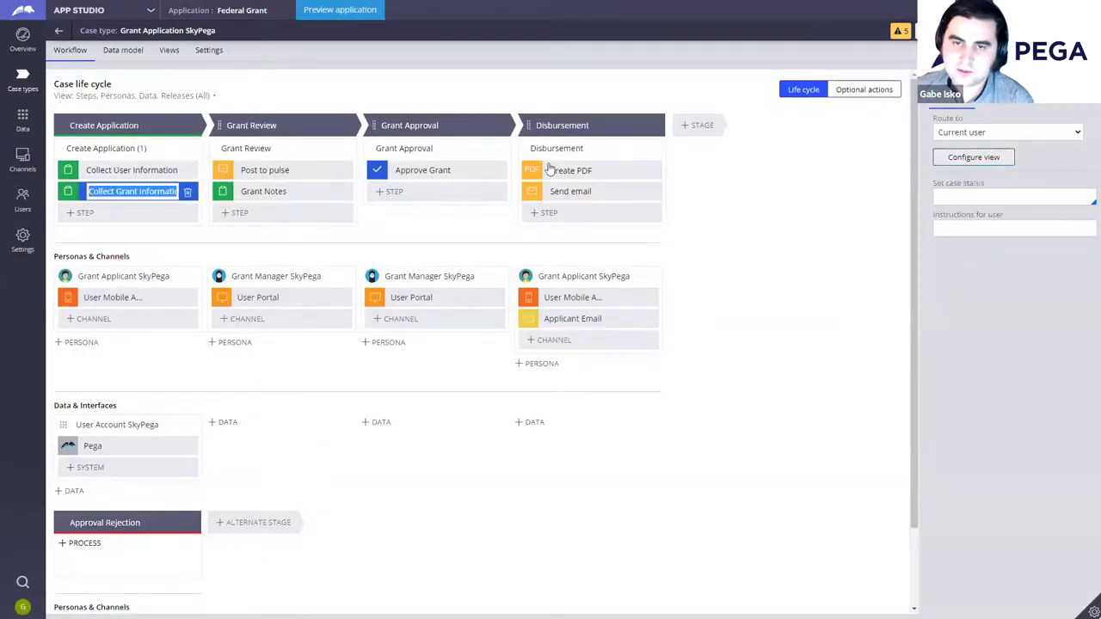
pyautogui.click(989, 162)
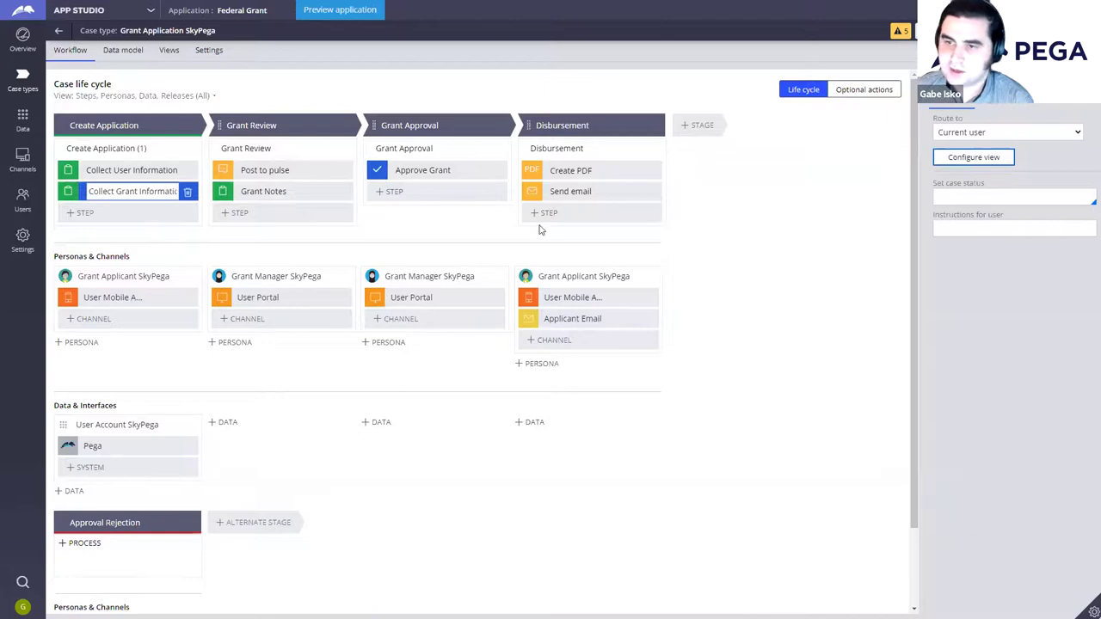
pyautogui.click(344, 225)
pyautogui.click(656, 310)
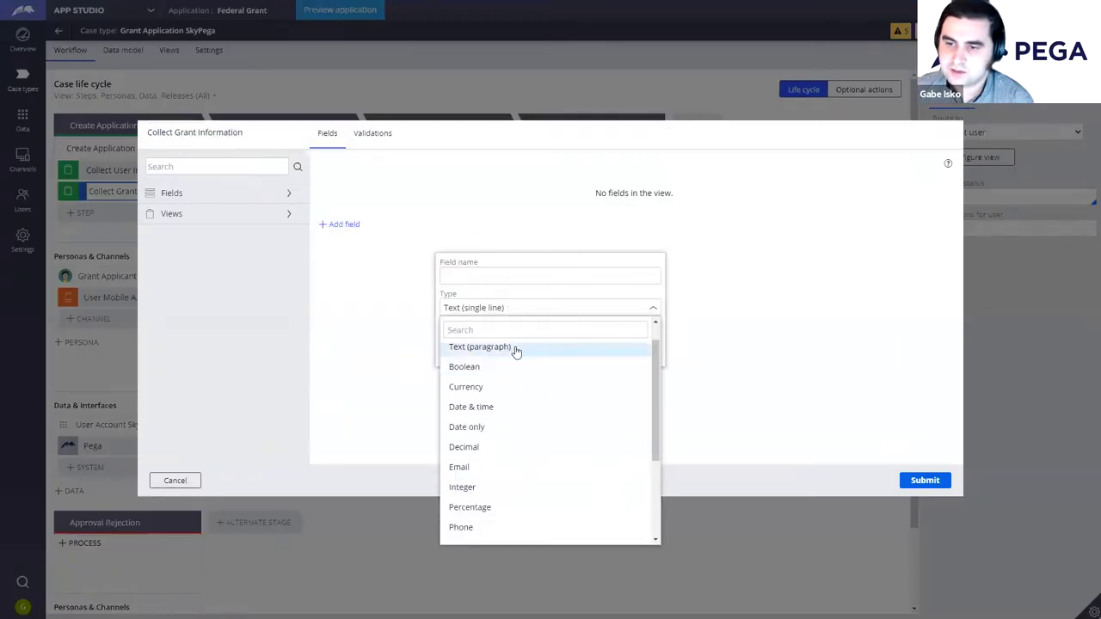
pyautogui.click(516, 349)
pyautogui.click(558, 261)
pyautogui.click(629, 322)
pyautogui.click(573, 349)
# Step: Name the new field Grant Reason, add it, and save the form
pyautogui.click(507, 262)
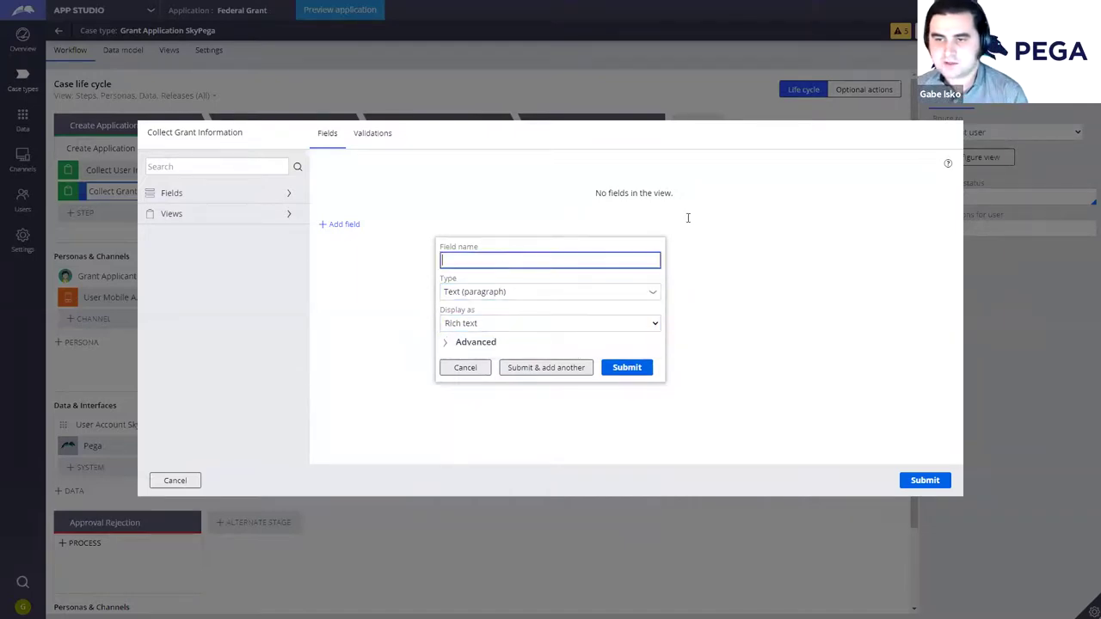
pyautogui.write('Grant Reason')
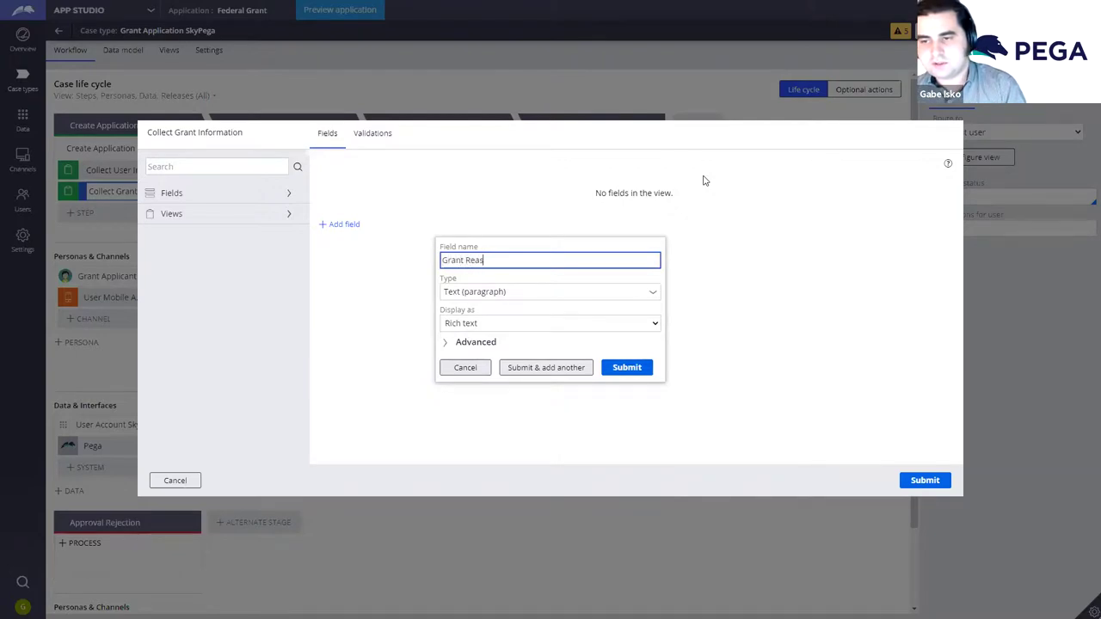
pyautogui.click(645, 369)
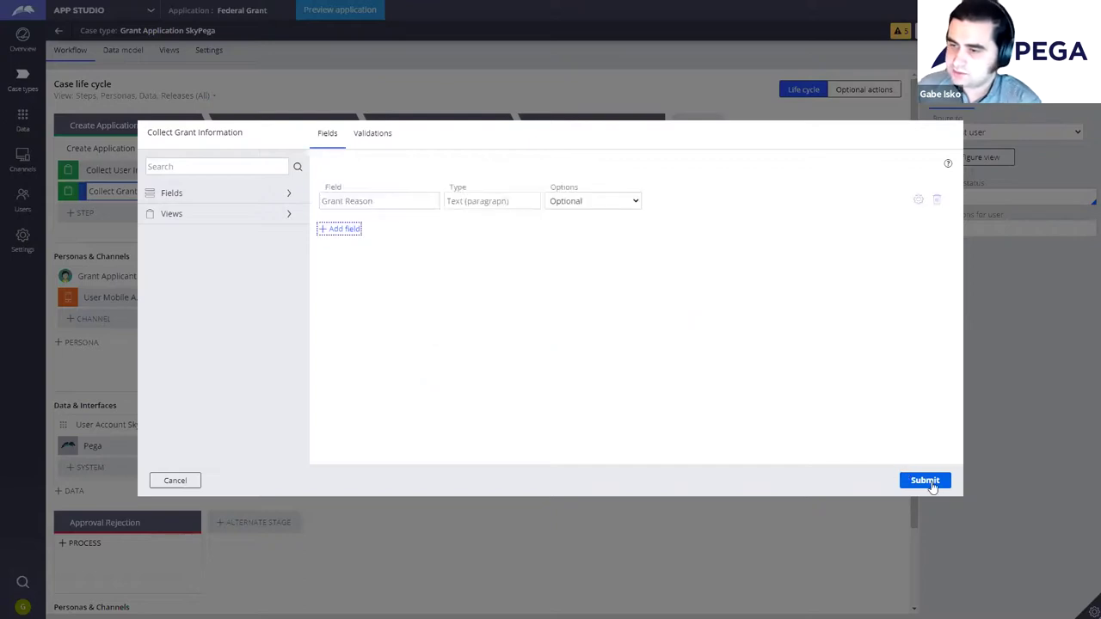
pyautogui.click(927, 482)
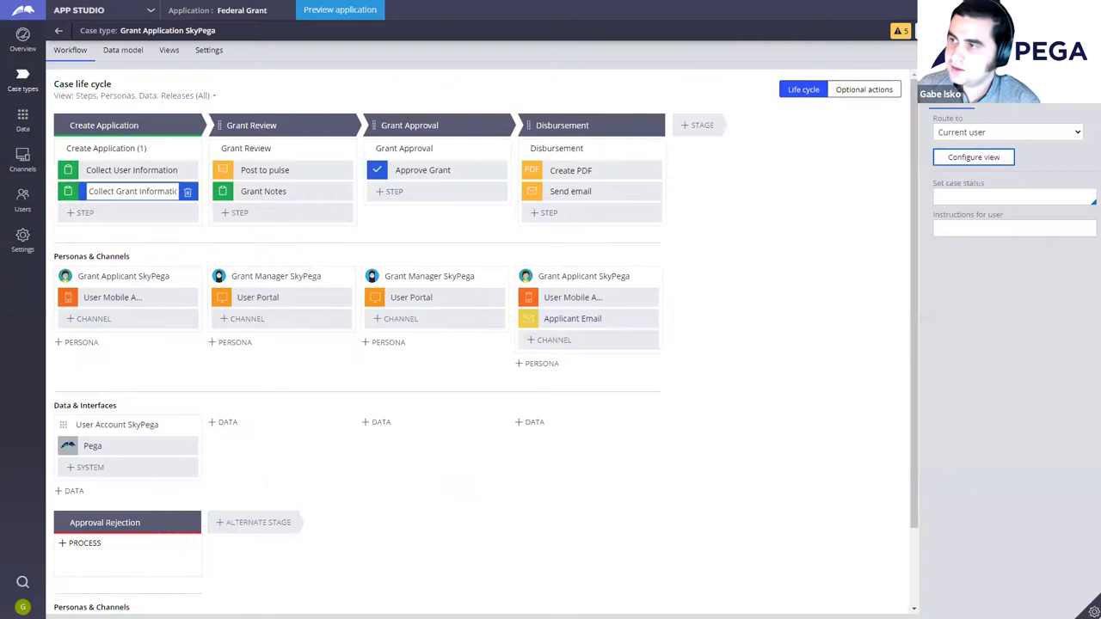
pyautogui.click(641, 322)
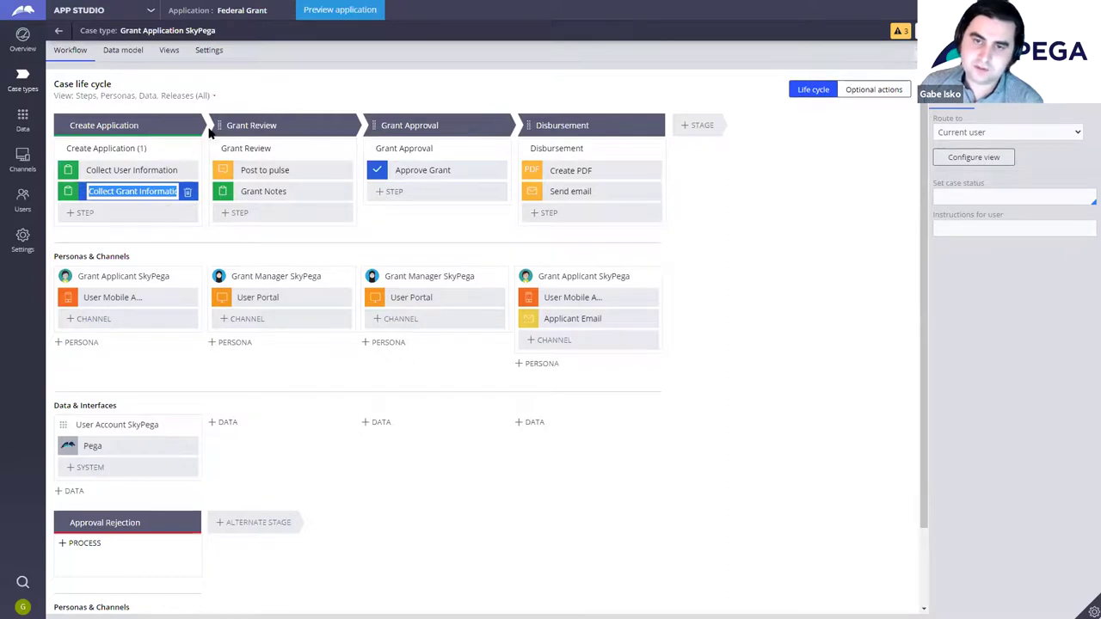
# Step: Preview the application's User Portal on an Apple iPhone 11 Pro and scroll through it
pyautogui.click(360, 12)
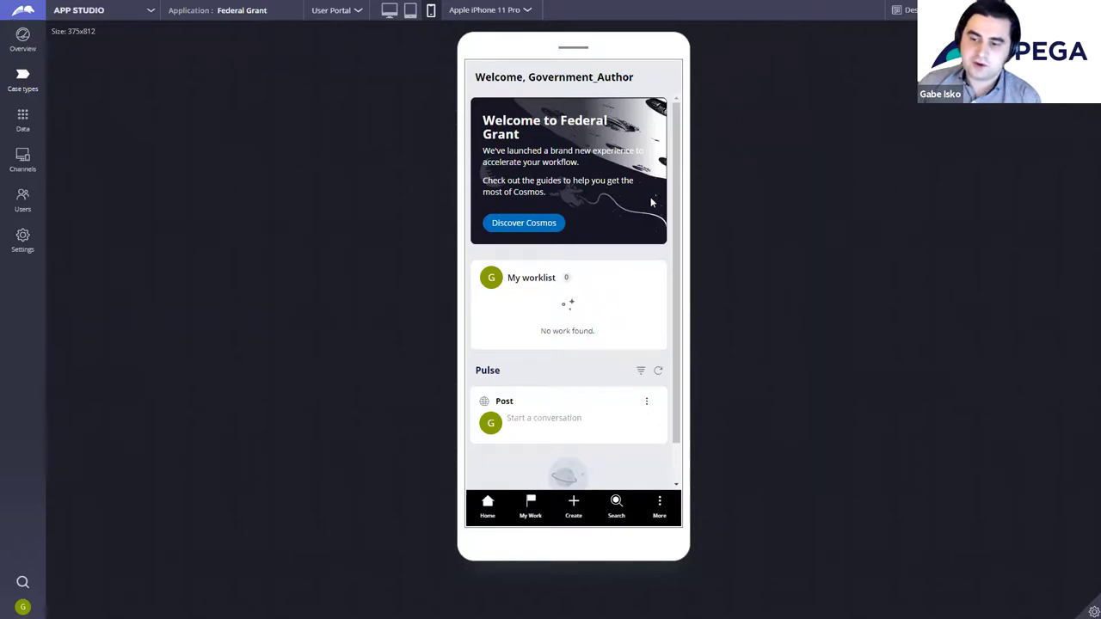
pyautogui.click(523, 12)
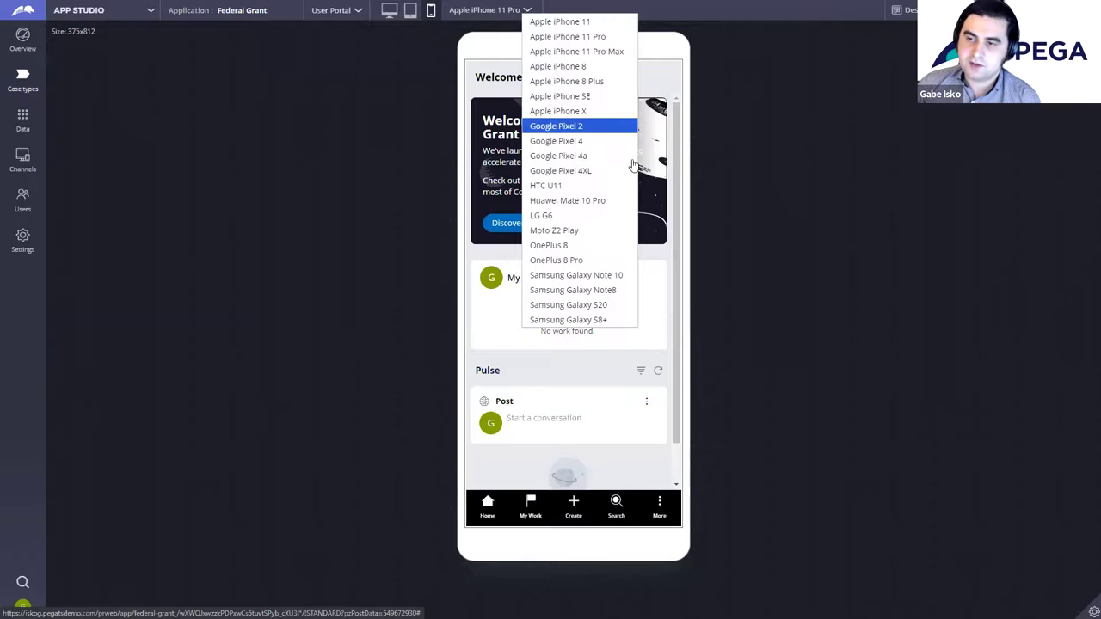
pyautogui.click(841, 205)
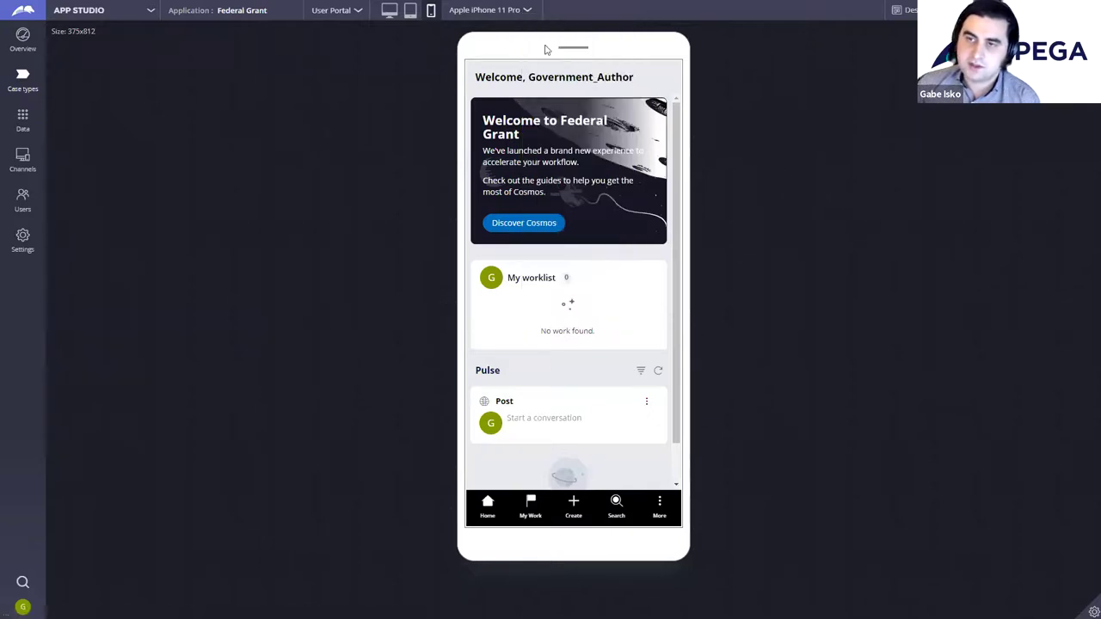
pyautogui.click(390, 13)
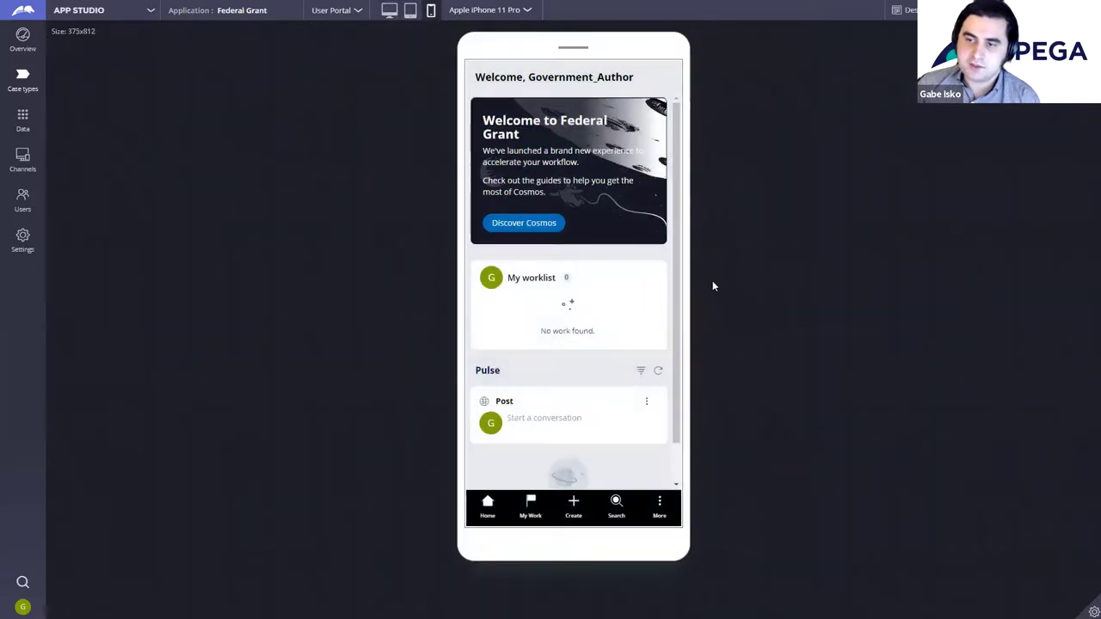
pyautogui.scroll(-1, 636, 263)
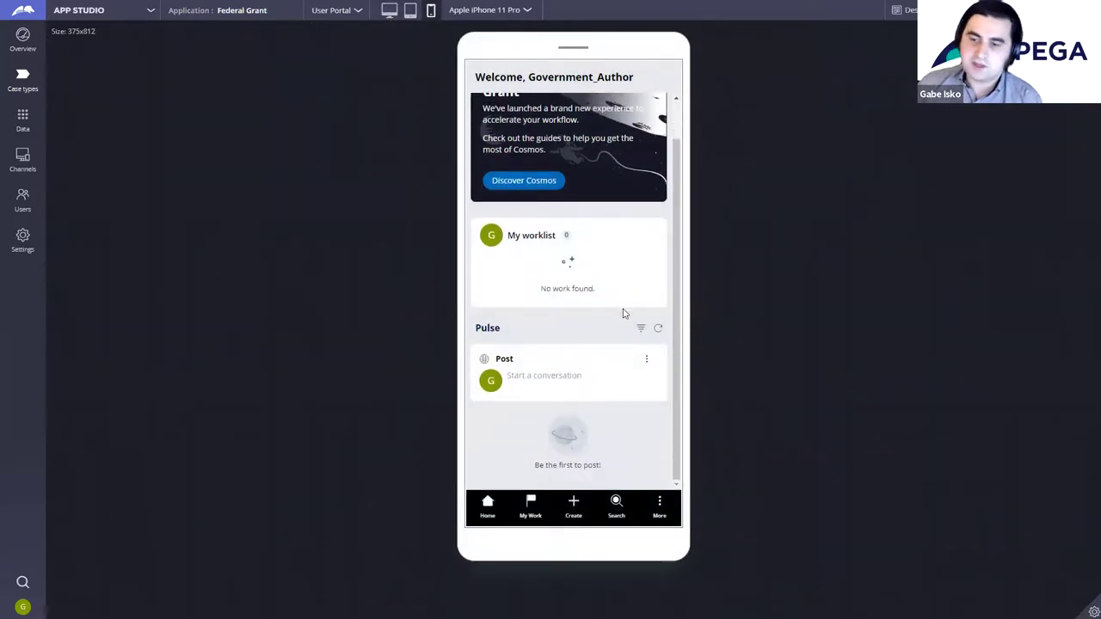
pyautogui.scroll(1, 626, 305)
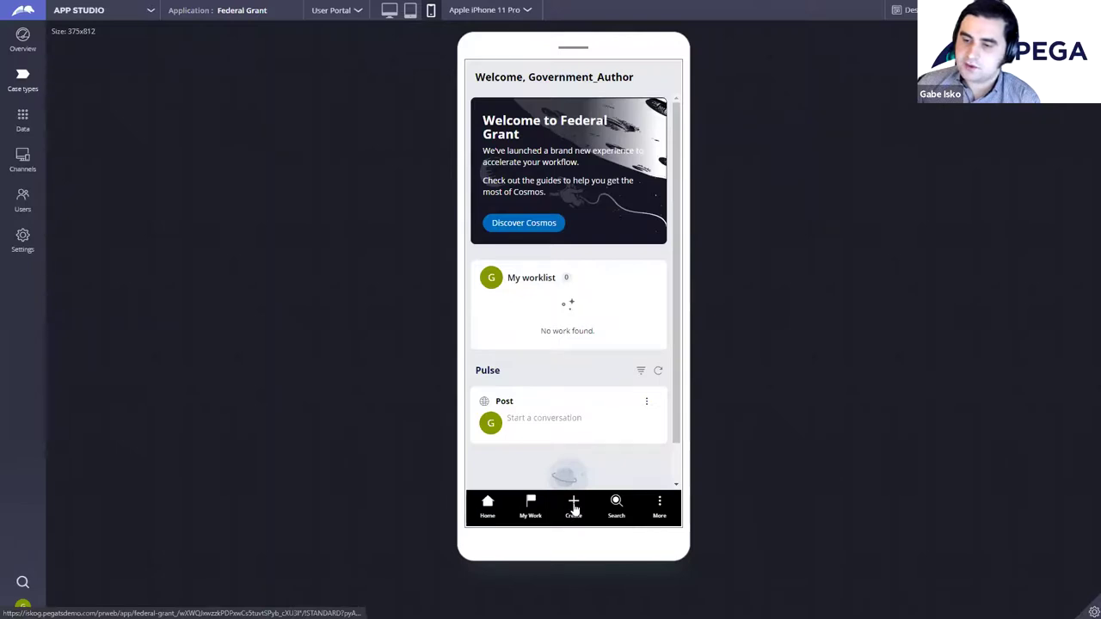
# Step: Start a new Grant Application SkyPega case and submit the applicant's full name and e-mail address
pyautogui.click(574, 509)
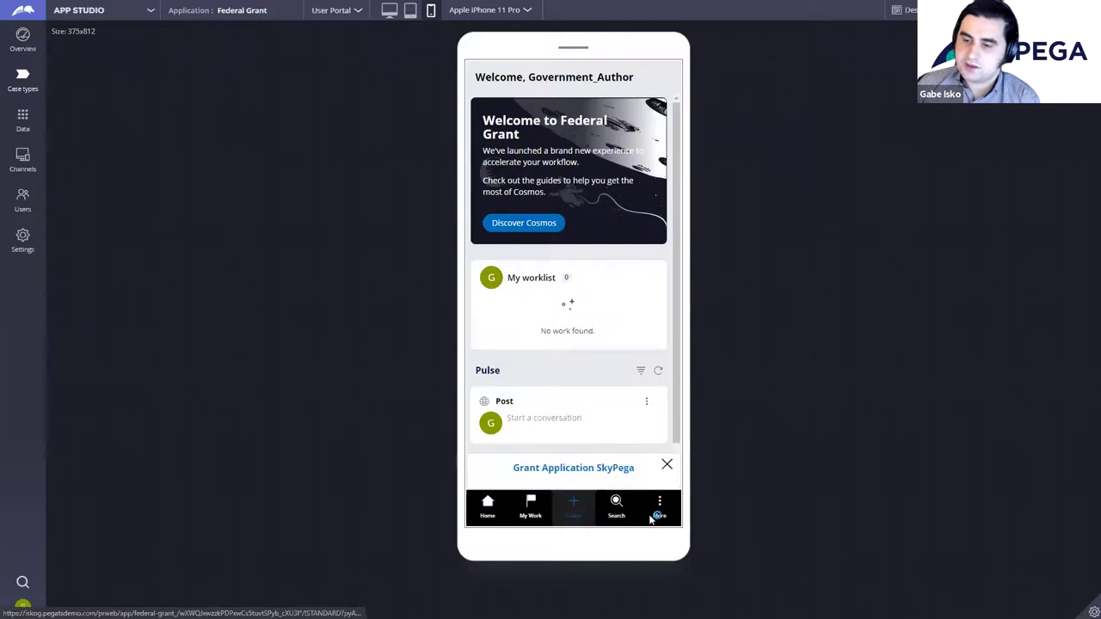
pyautogui.click(600, 469)
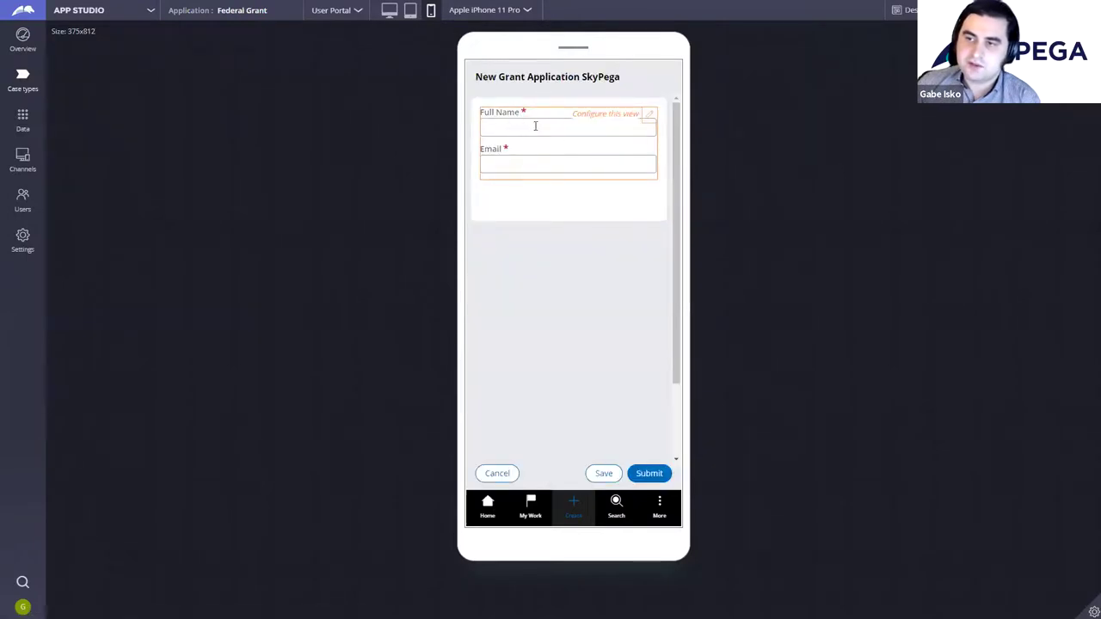
pyautogui.click(531, 125)
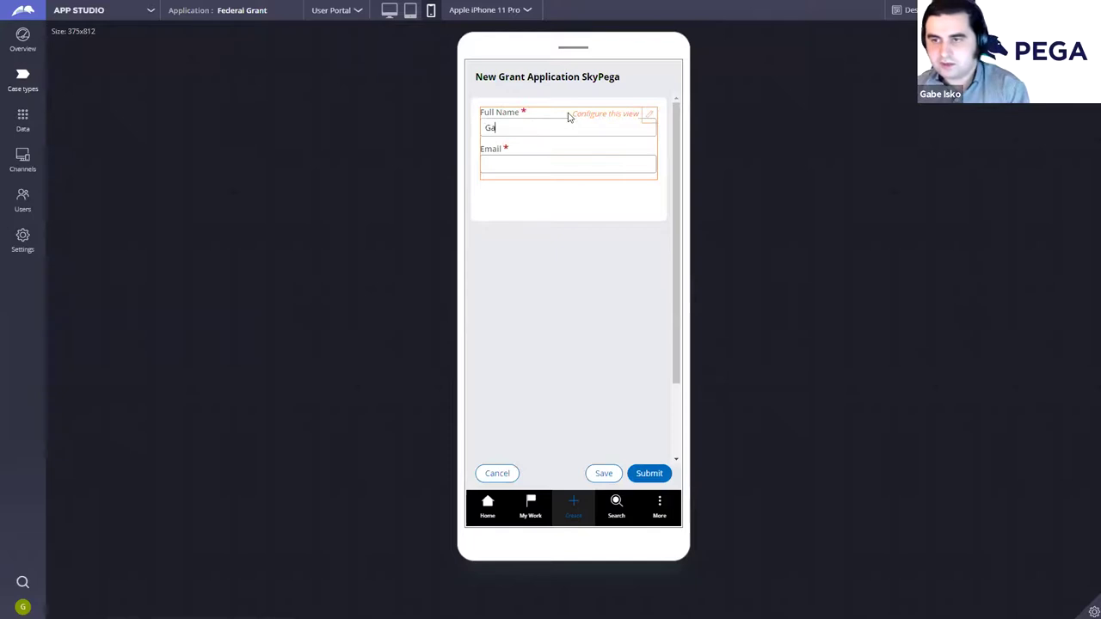
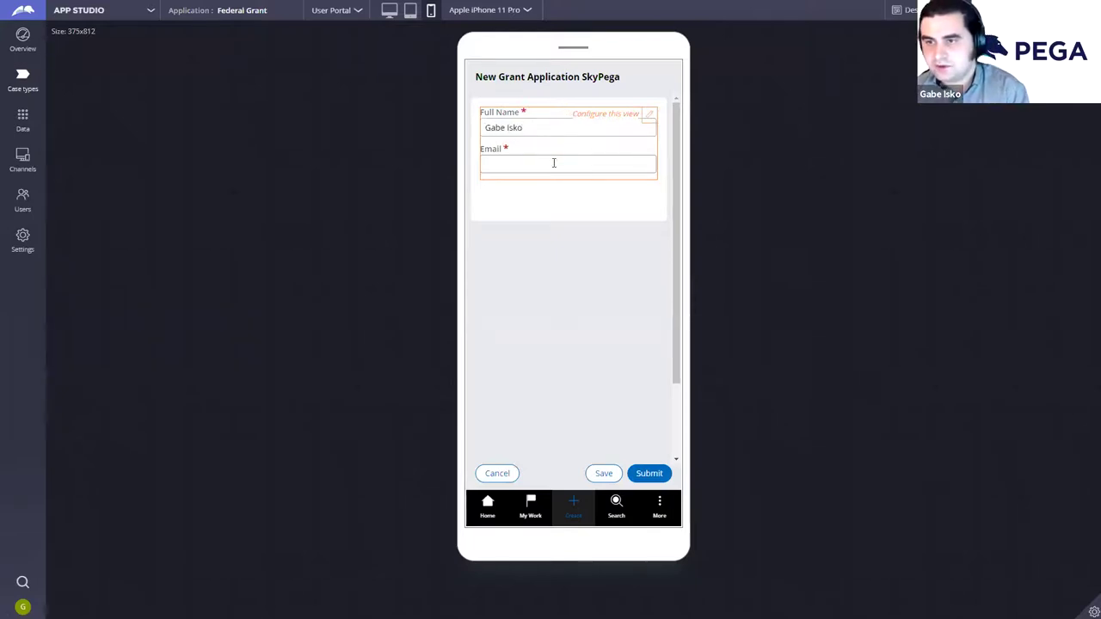
pyautogui.click(556, 164)
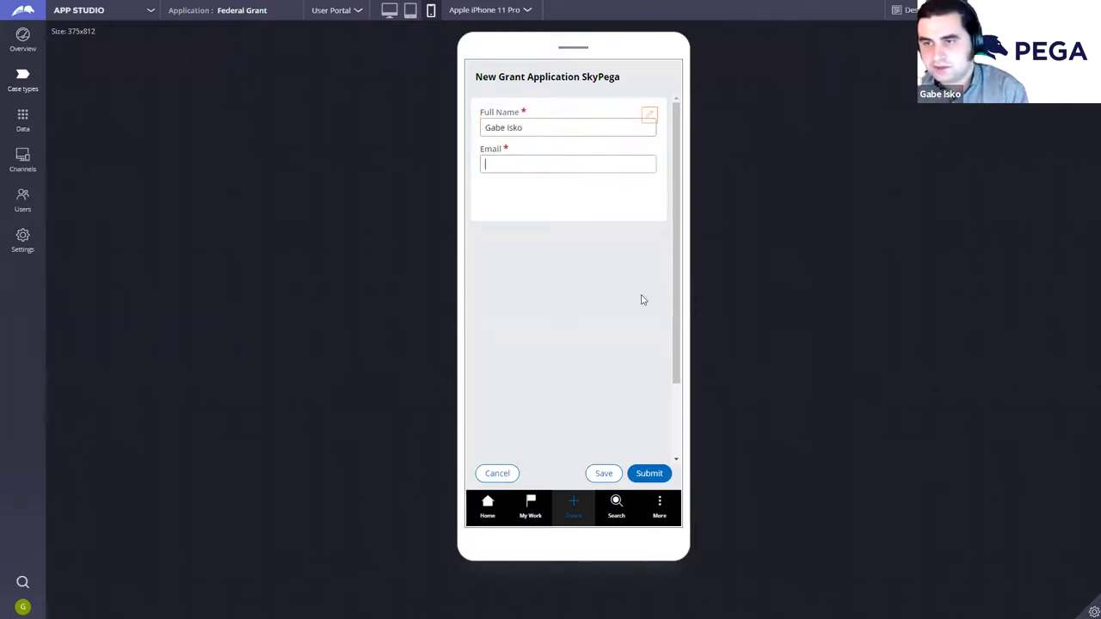
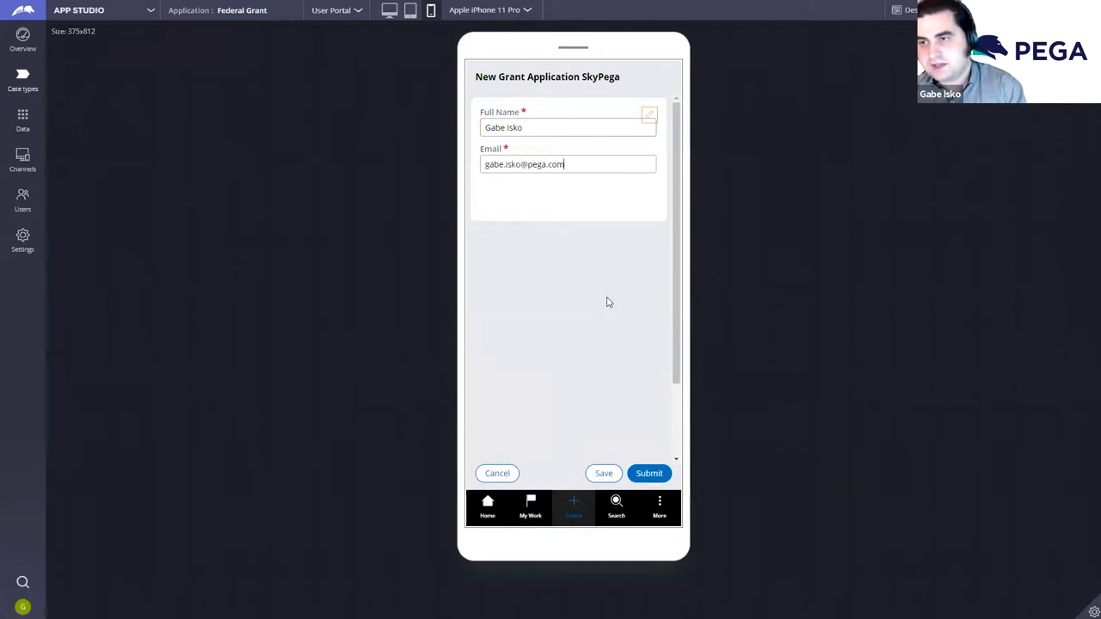
pyautogui.click(652, 475)
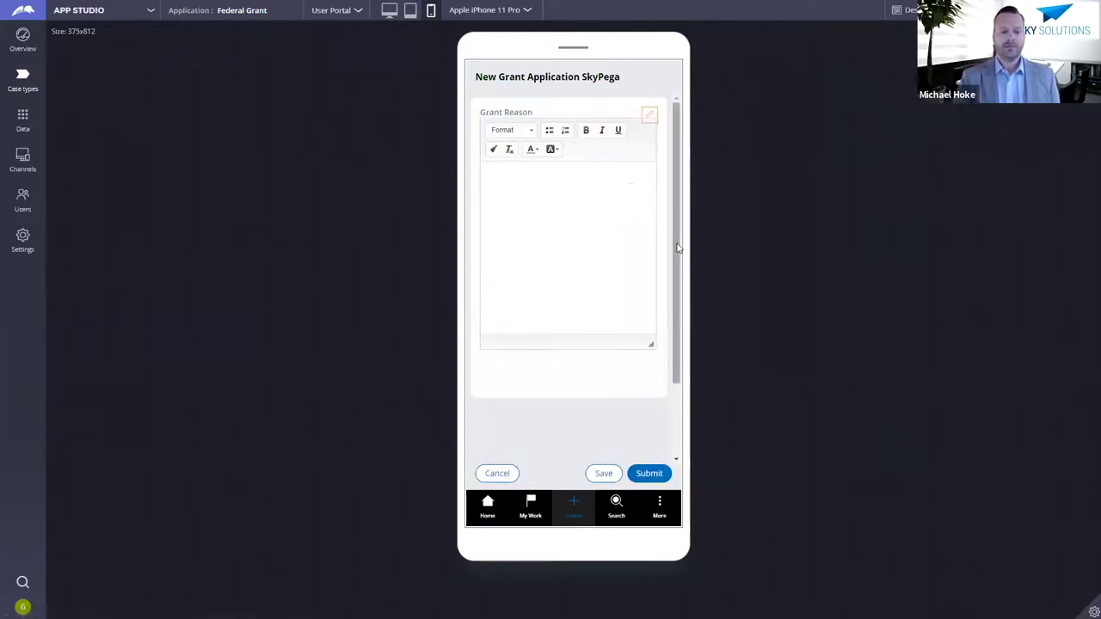
# Step: Enter the Grant Reason 'I want to build a Pega application!' and submit
pyautogui.click(586, 191)
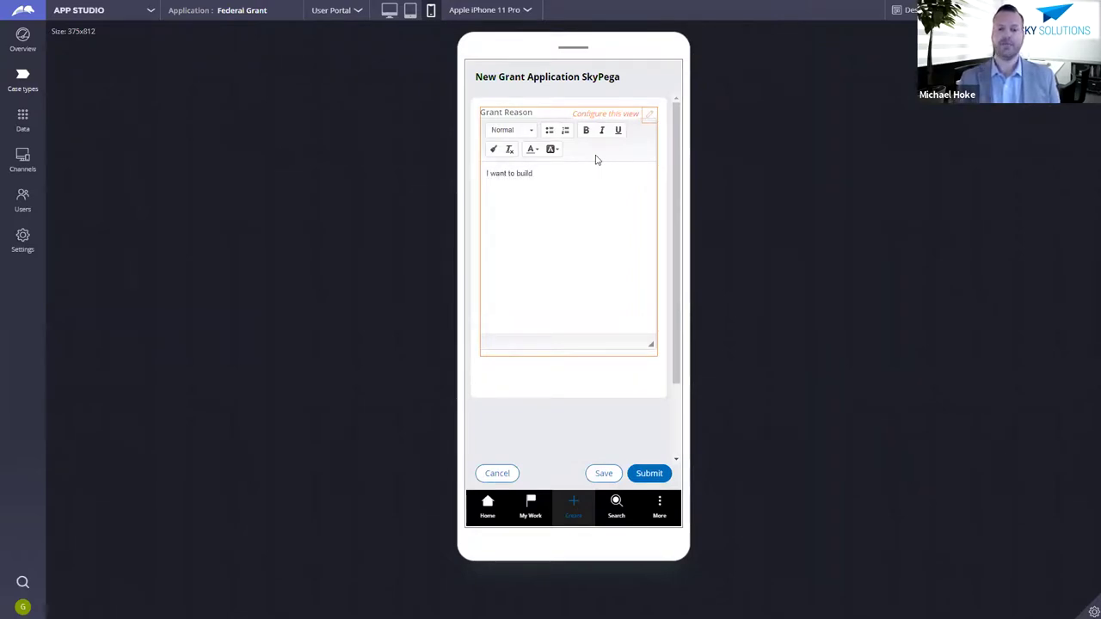
pyautogui.write('I want to build a Pega application!')
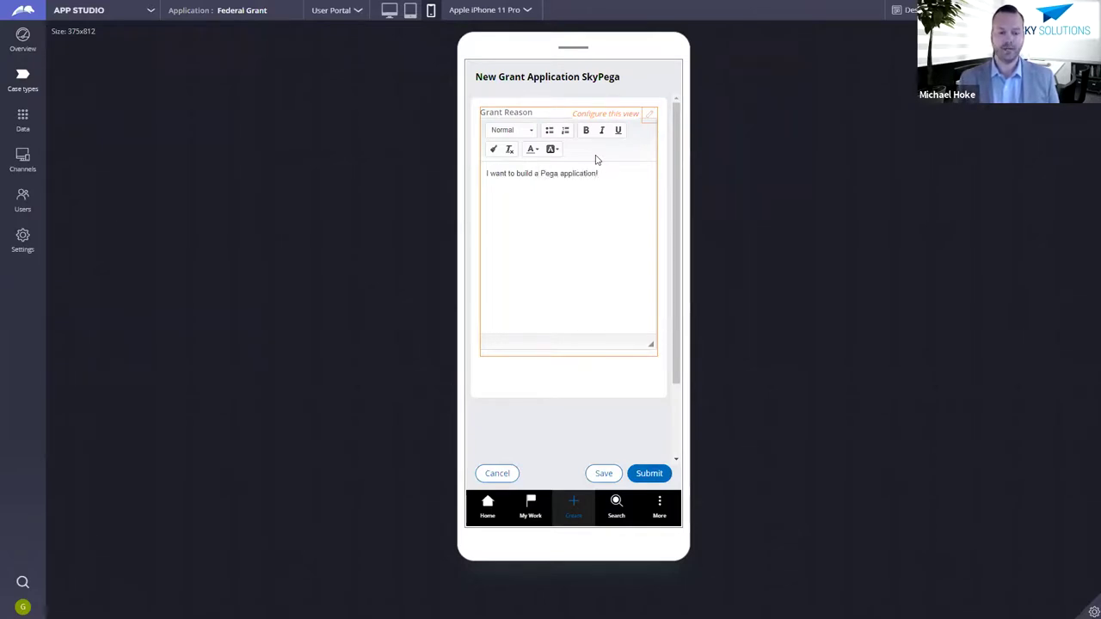
pyautogui.click(665, 478)
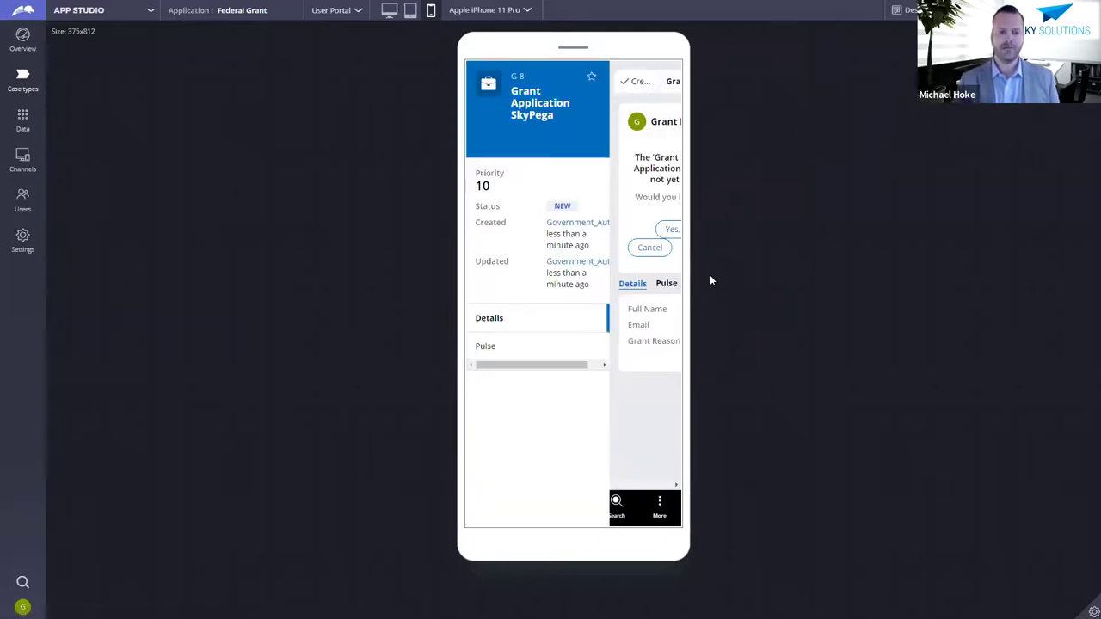
# Step: Switch the preview back to desktop and open Grant Application SkyPega from Case types
pyautogui.click(389, 9)
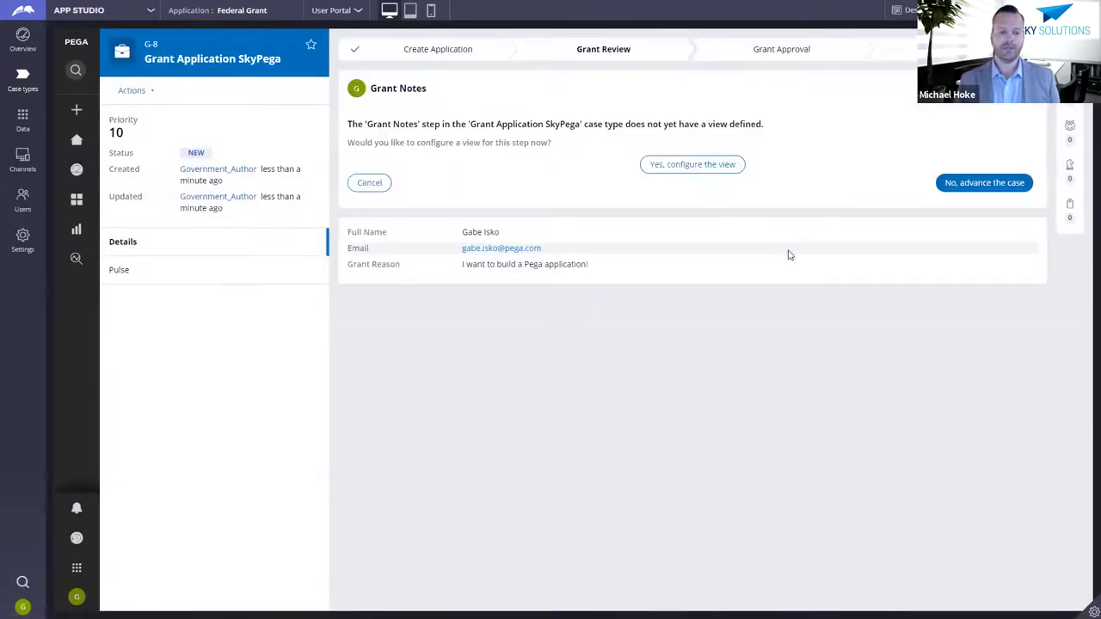
pyautogui.moveTo(790, 254)
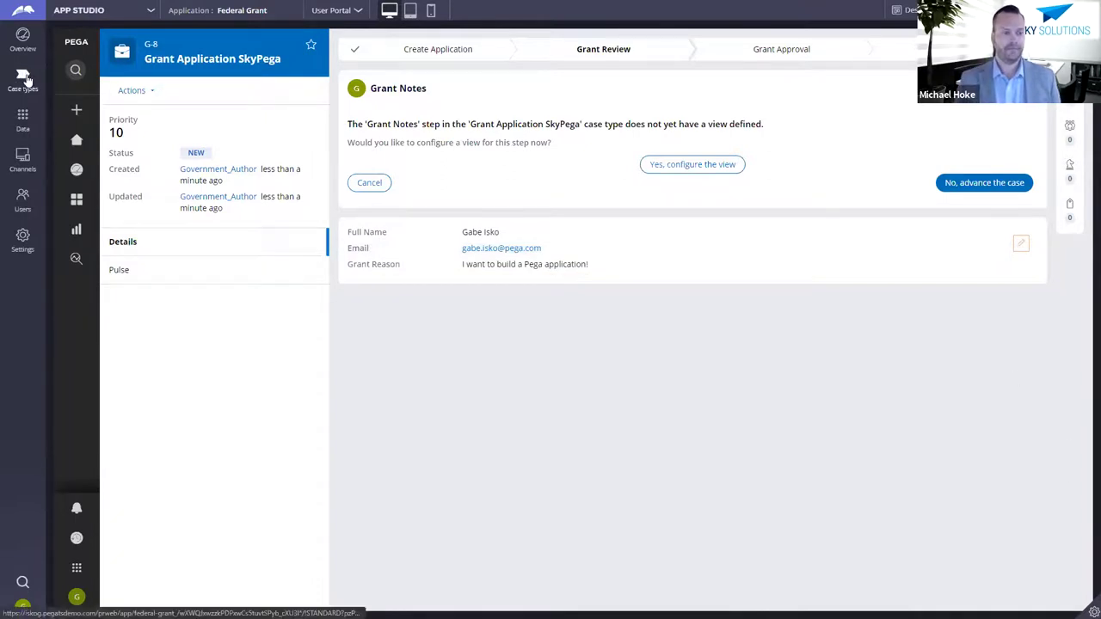
pyautogui.click(26, 80)
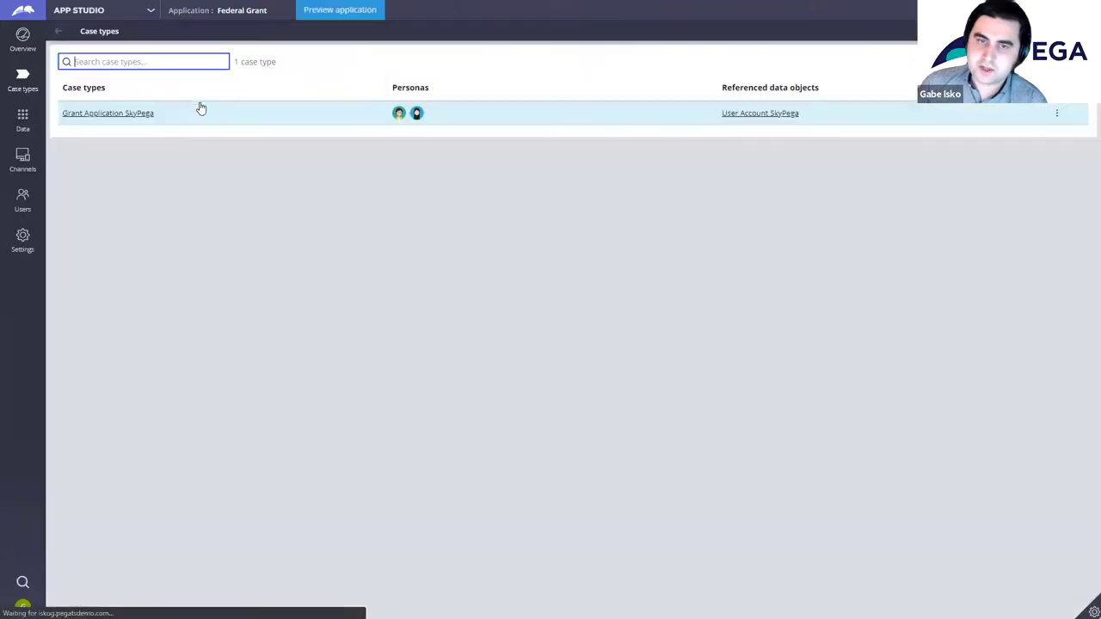
pyautogui.click(115, 112)
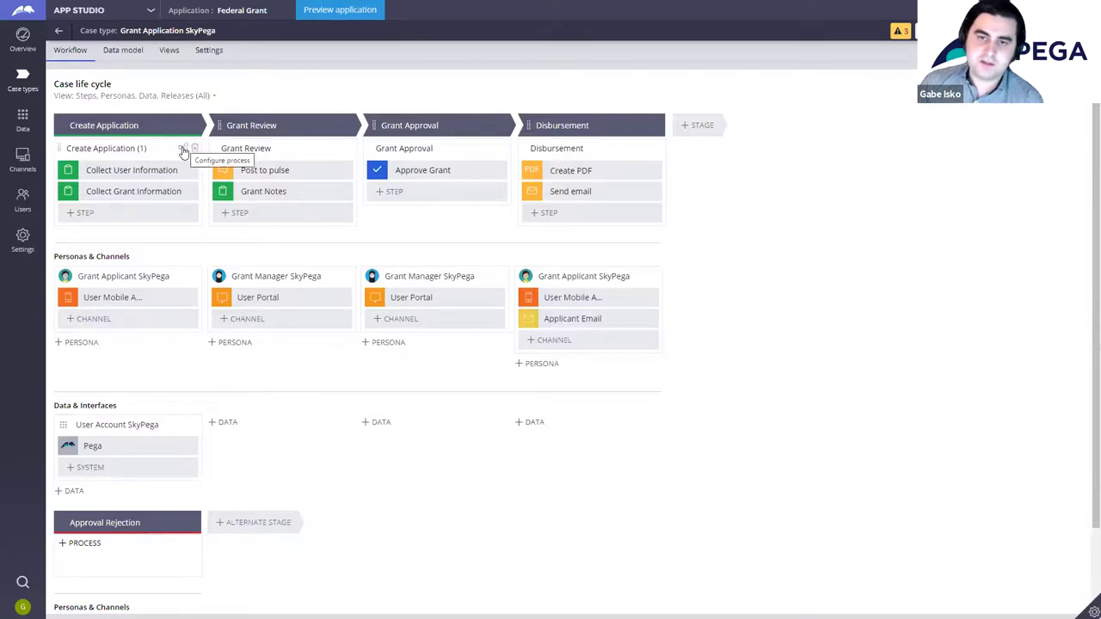
# Step: In the Create Application flow, move the end point and Collect Grant Information below the steps
pyautogui.click(183, 149)
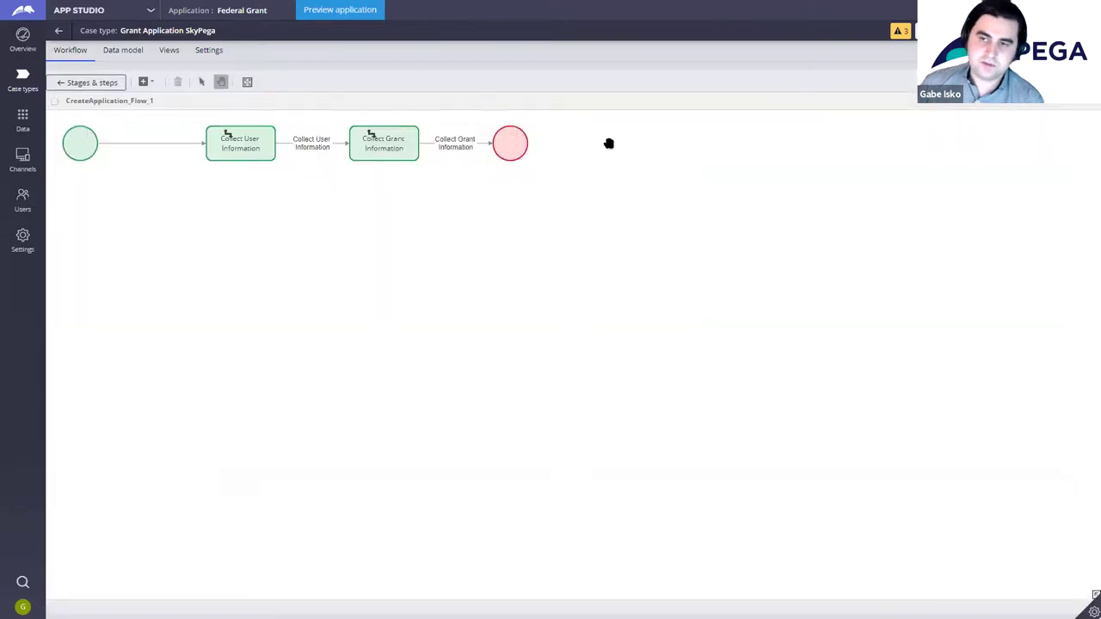
pyautogui.moveTo(519, 142); pyautogui.dragTo(558, 332)
pyautogui.moveTo(373, 140); pyautogui.dragTo(298, 261)
pyautogui.click(223, 131)
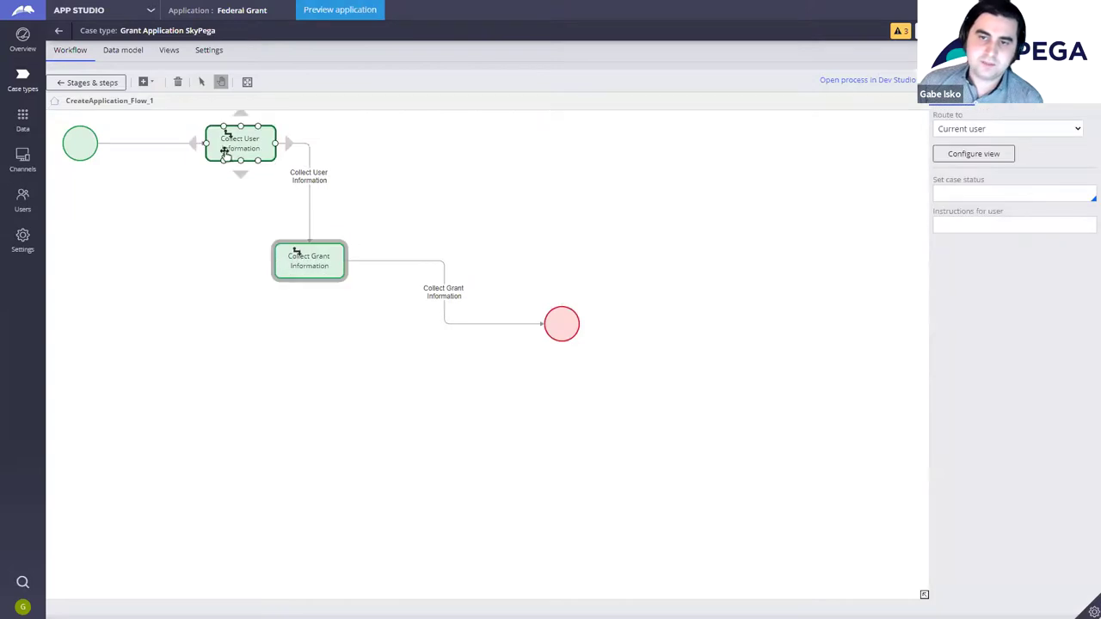
pyautogui.click(81, 85)
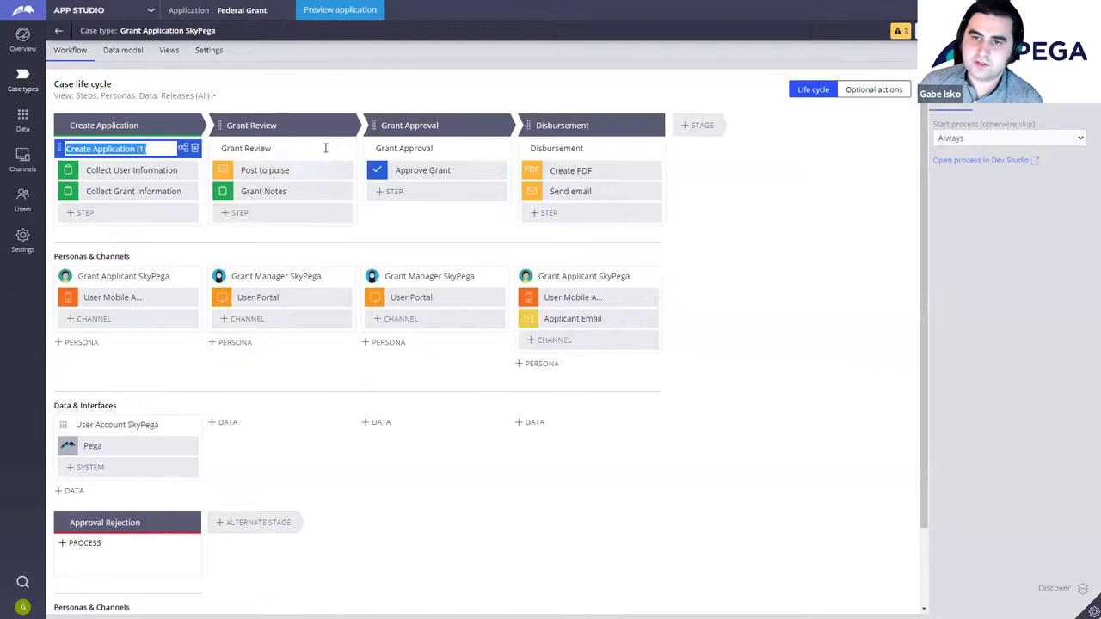
# Step: In Grant Review, drop the end point, Grant Notes and Post to pulse to a lower row; delete the start link
pyautogui.click(336, 147)
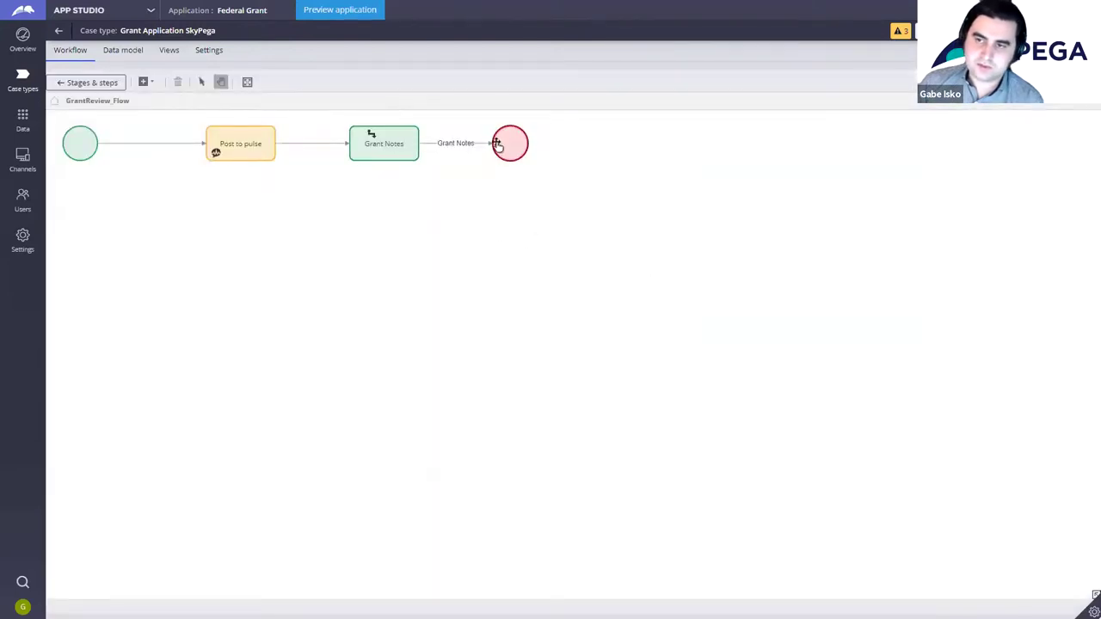
pyautogui.moveTo(497, 143); pyautogui.dragTo(505, 248)
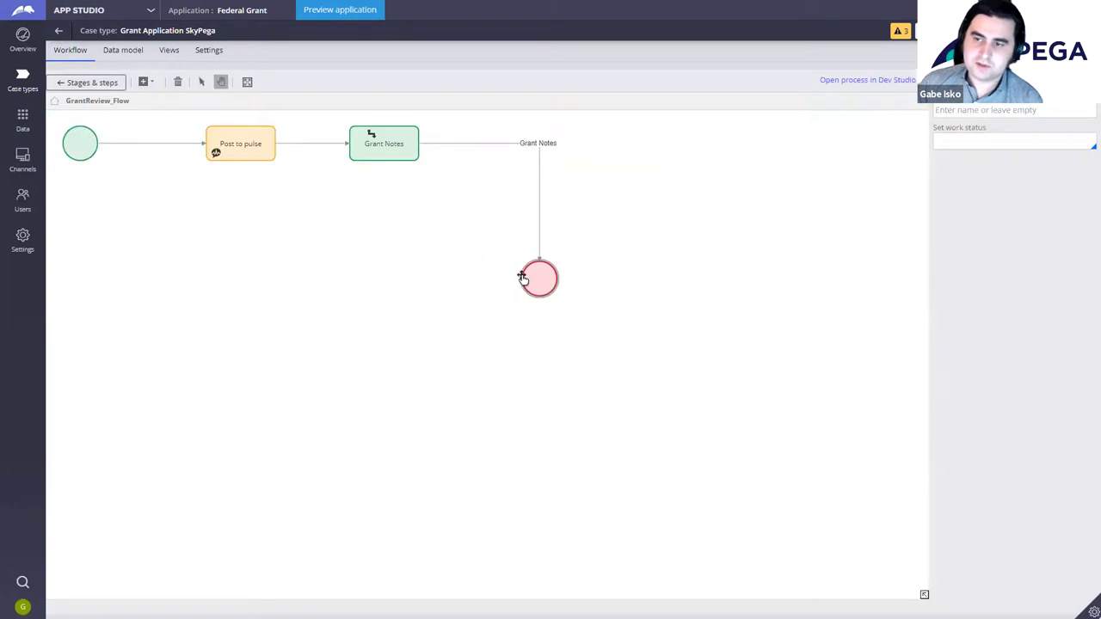
pyautogui.moveTo(378, 146); pyautogui.dragTo(324, 237)
pyautogui.moveTo(244, 143); pyautogui.dragTo(178, 239)
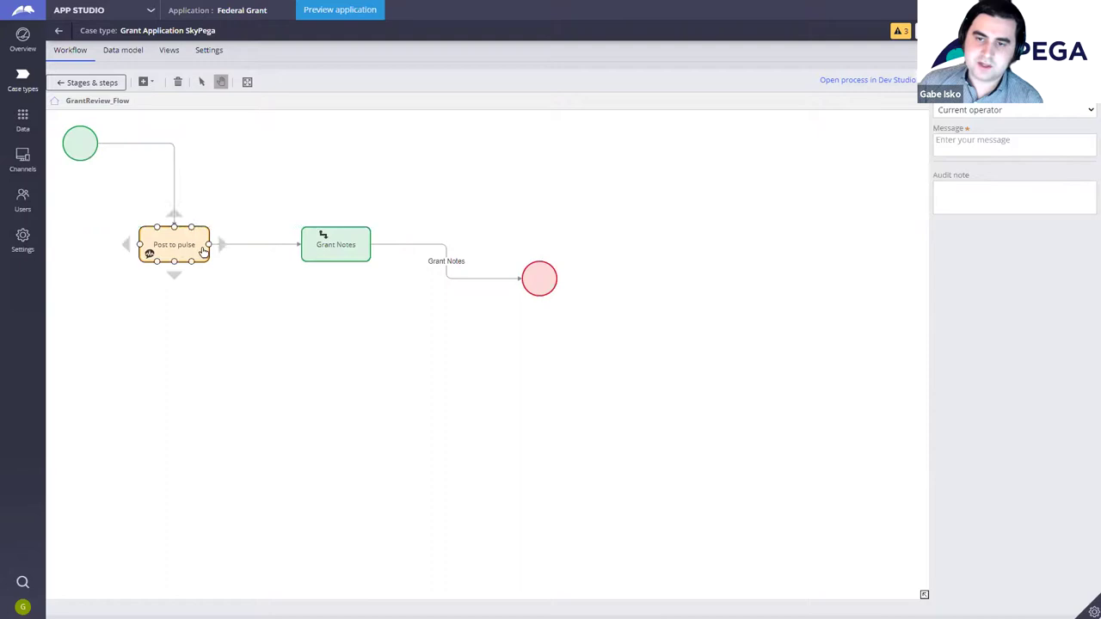
pyautogui.click(162, 144)
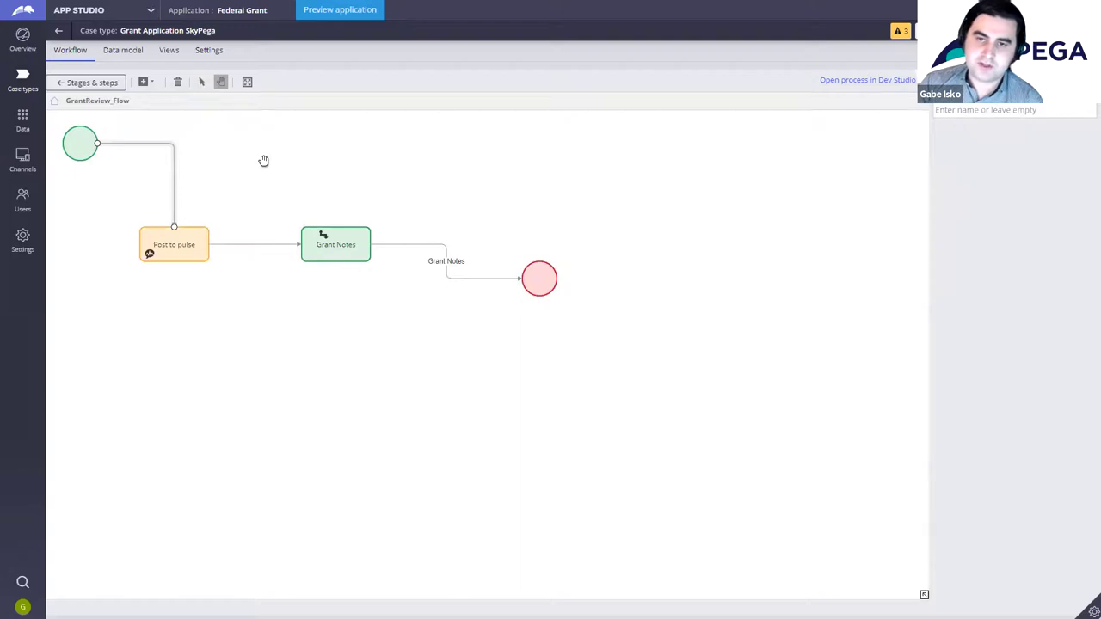
pyautogui.click(264, 161)
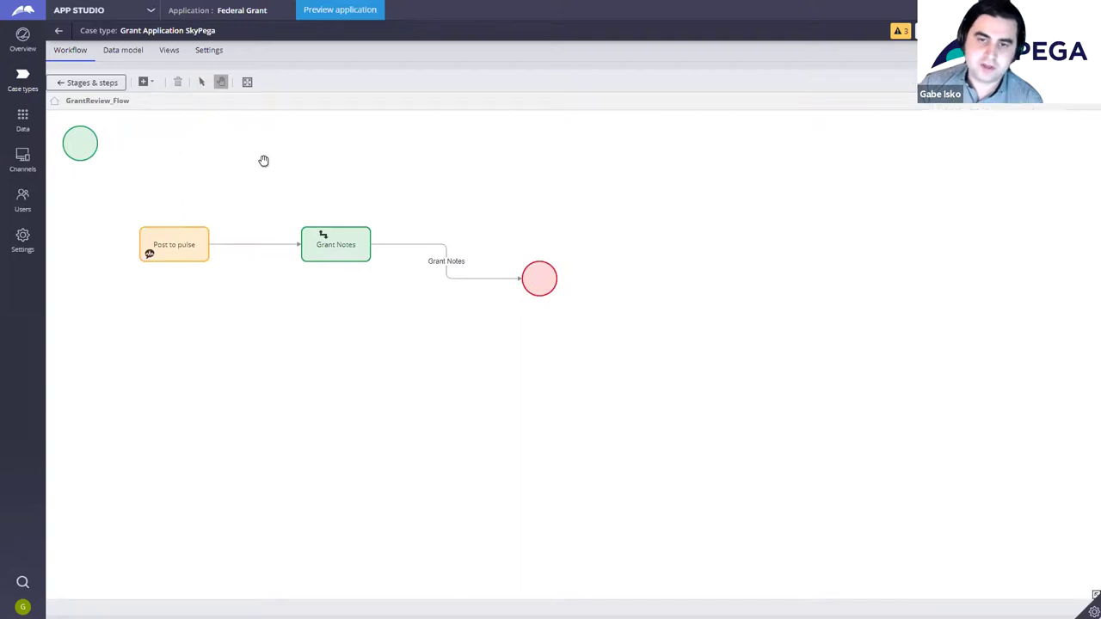
# Step: Place a Decision shape right after the start, linked to Post to pulse and Grant Notes
pyautogui.click(150, 82)
pyautogui.click(195, 119)
pyautogui.moveTo(573, 347); pyautogui.dragTo(177, 231)
pyautogui.moveTo(213, 143); pyautogui.dragTo(337, 238)
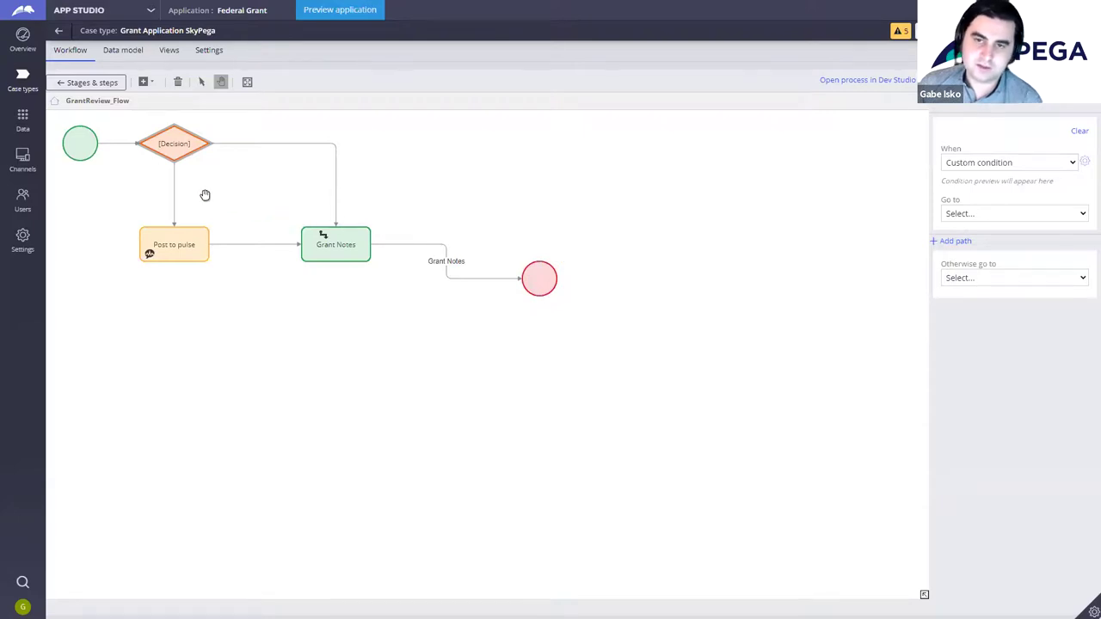
pyautogui.click(102, 86)
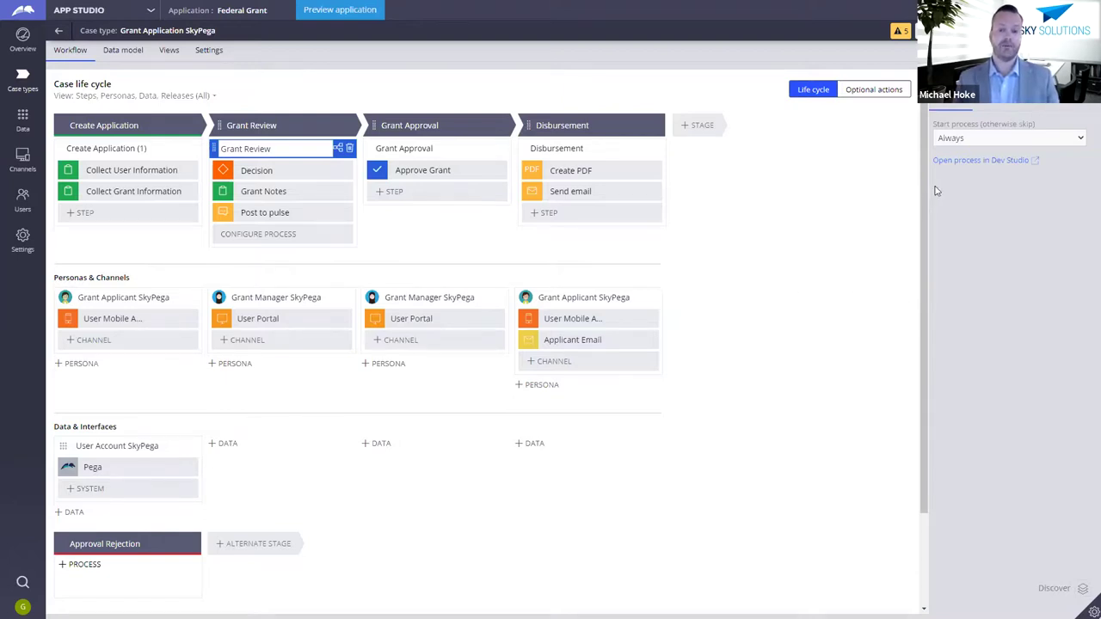
# Step: Scroll the case life cycle and select the Collect Grant Information step
pyautogui.moveTo(927, 196); pyautogui.dragTo(918, 260)
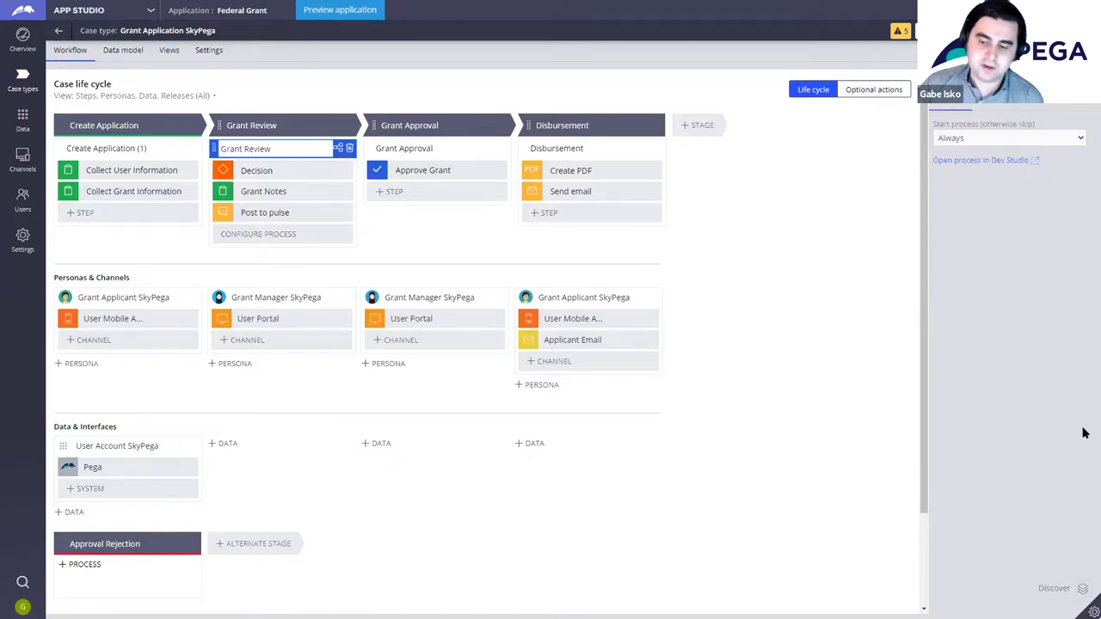
pyautogui.click(94, 191)
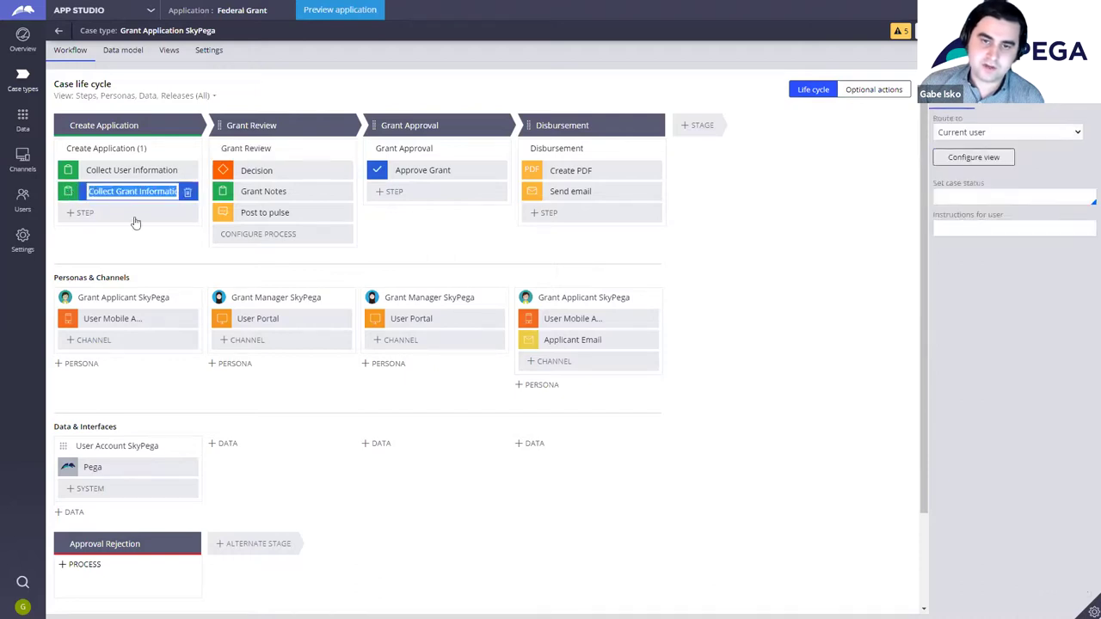
# Step: Add a Currency-type field named 'Grant Amount' to the Collect Grant Information view and save it
pyautogui.click(972, 160)
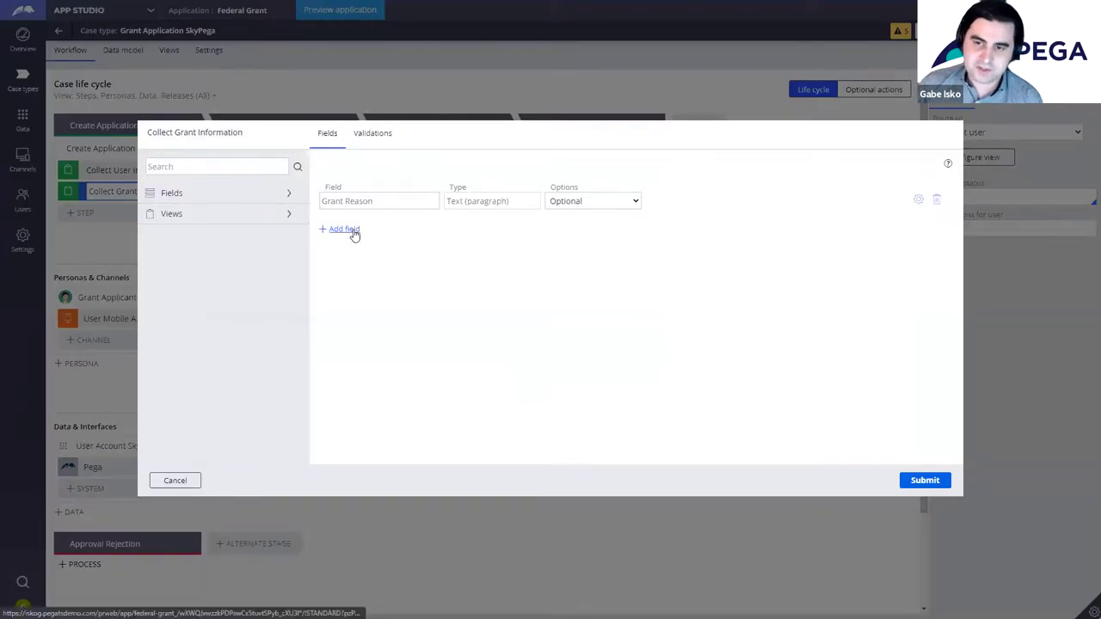
pyautogui.click(349, 229)
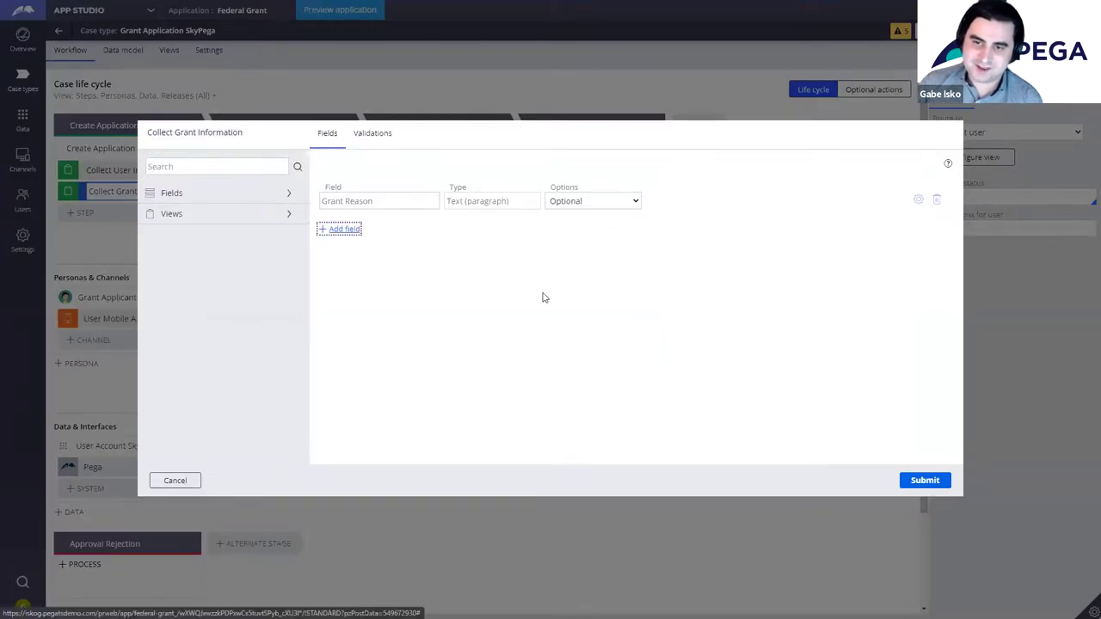
pyautogui.click(651, 308)
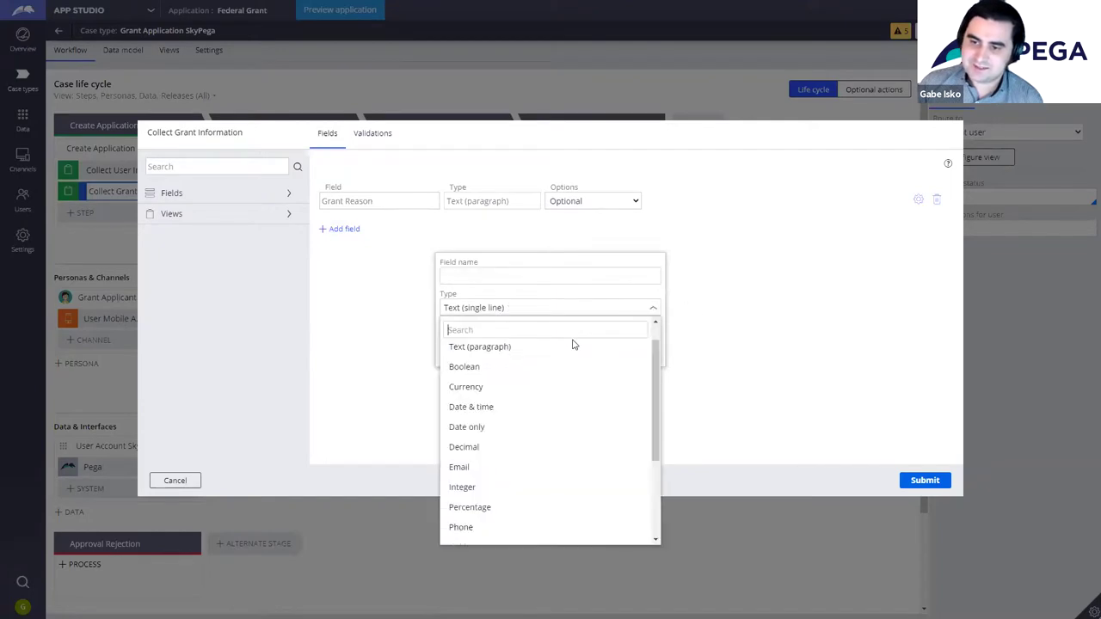
pyautogui.scroll(-3, 545, 445)
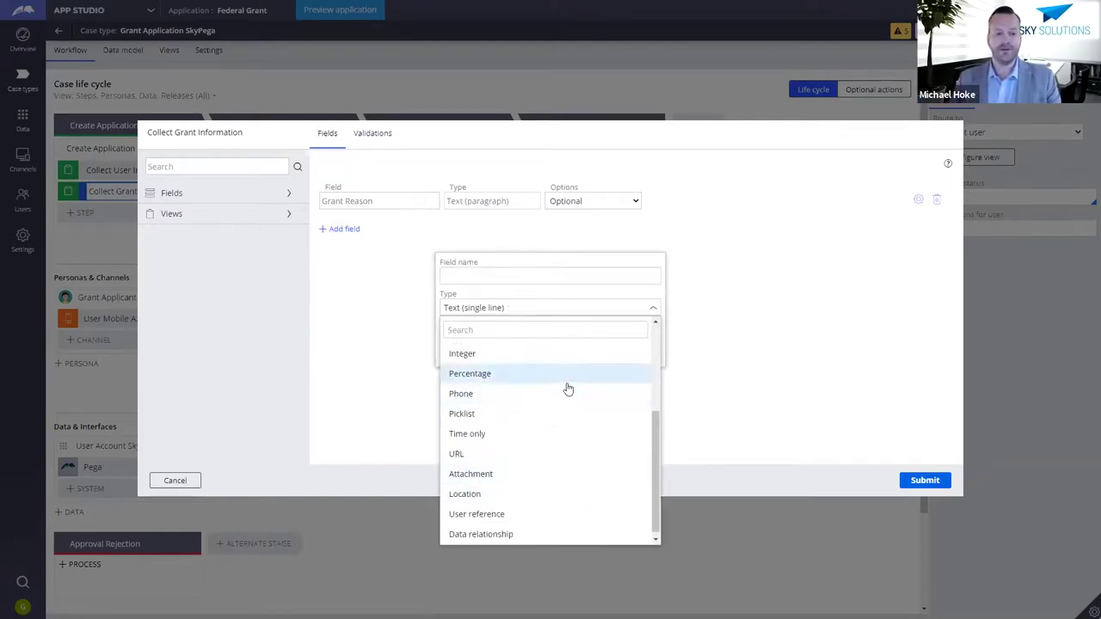
pyautogui.scroll(3, 531, 474)
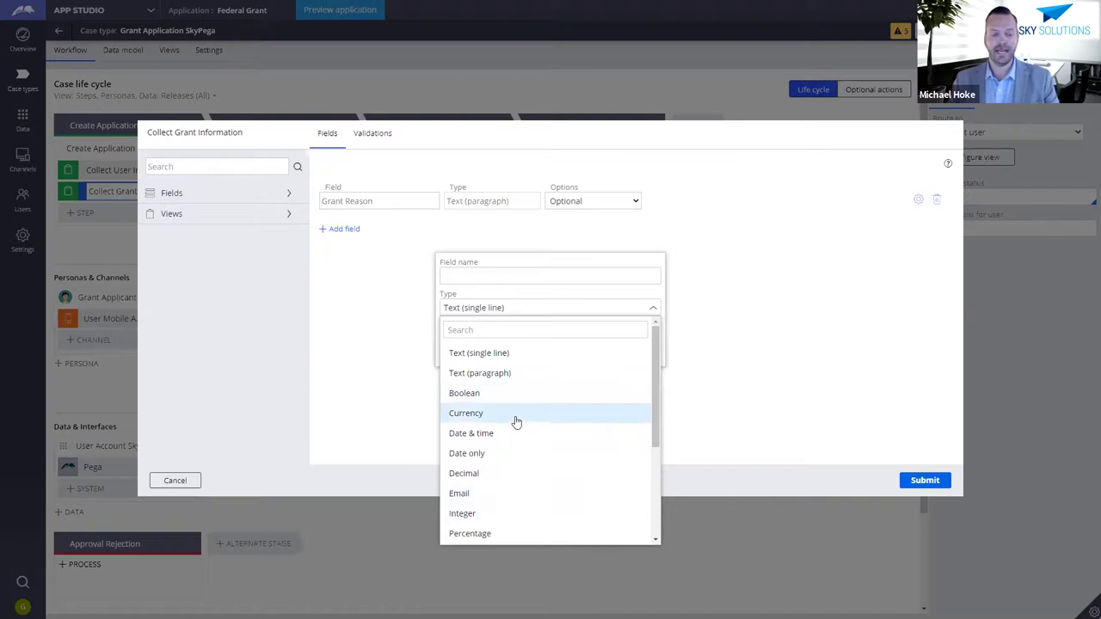
pyautogui.click(516, 421)
pyautogui.click(522, 273)
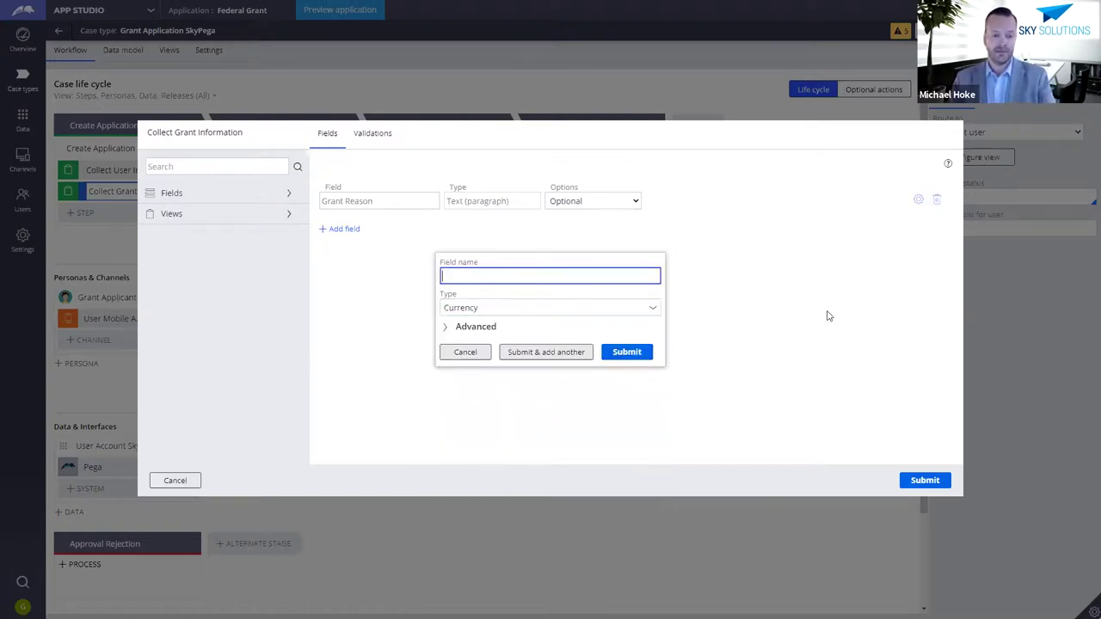
pyautogui.write('Grant Amount')
pyautogui.click(634, 344)
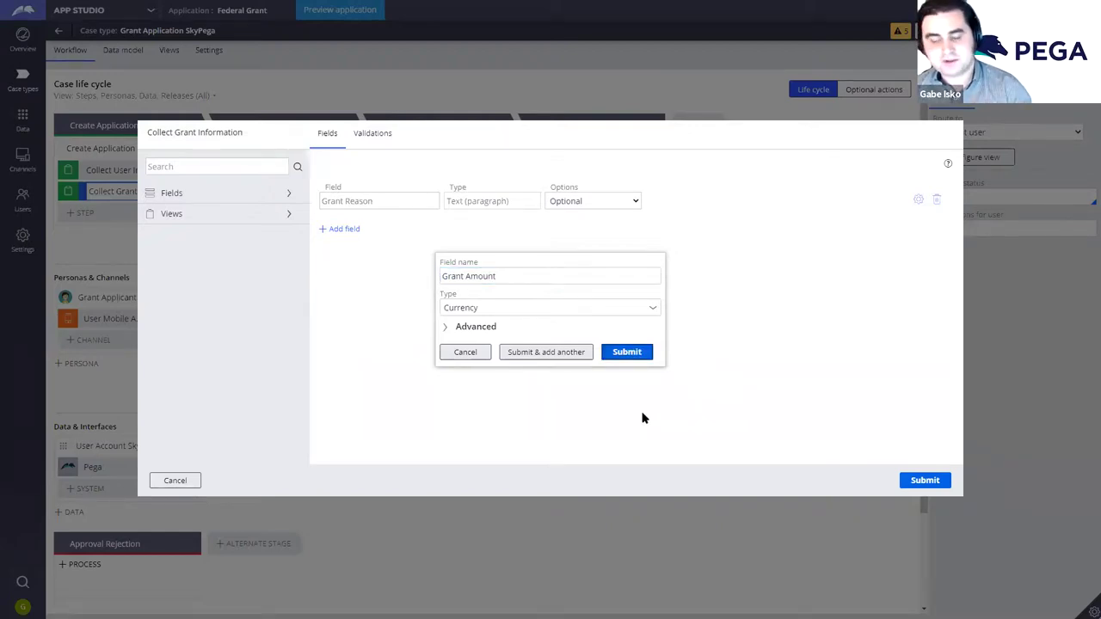
pyautogui.click(925, 480)
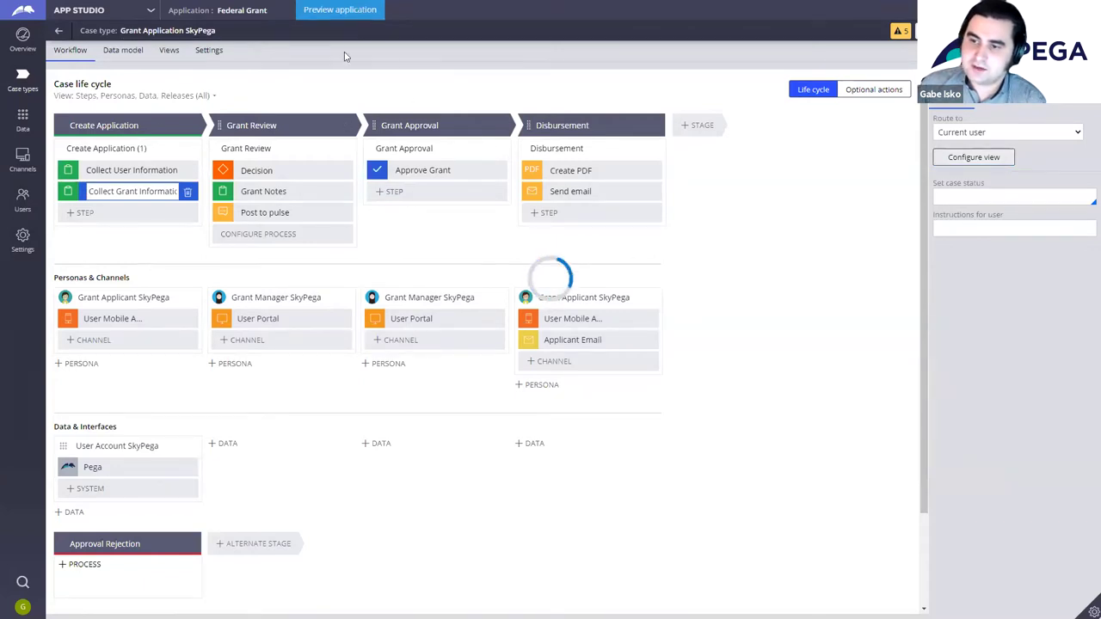
# Step: In the preview, start a Grant Application SkyPega case and submit the applicant's full name and e-mail
pyautogui.click(347, 10)
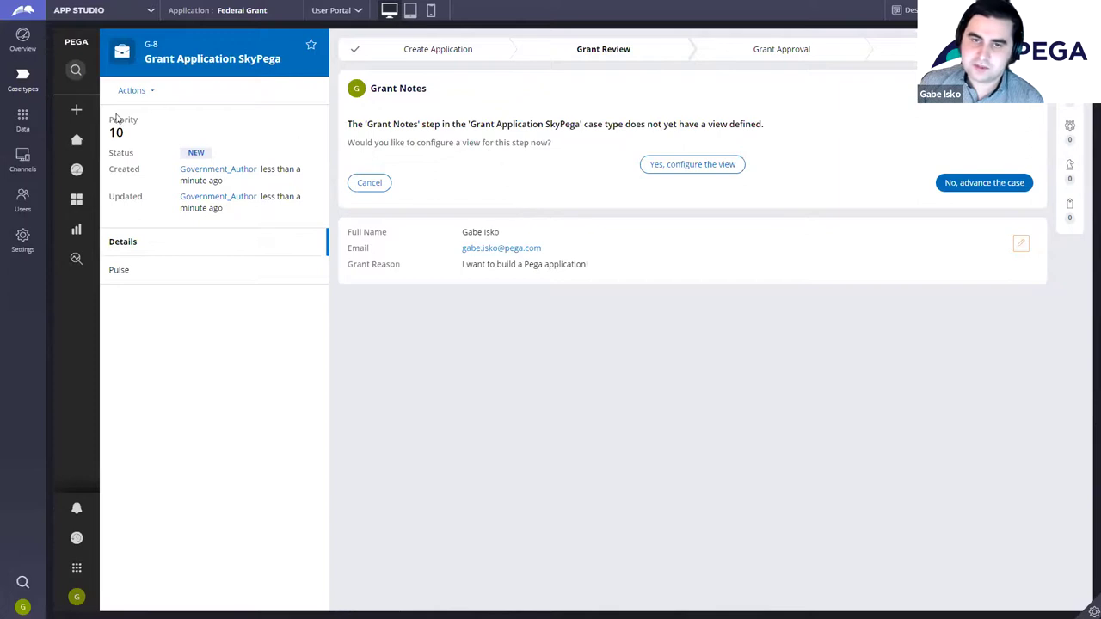
pyautogui.click(76, 109)
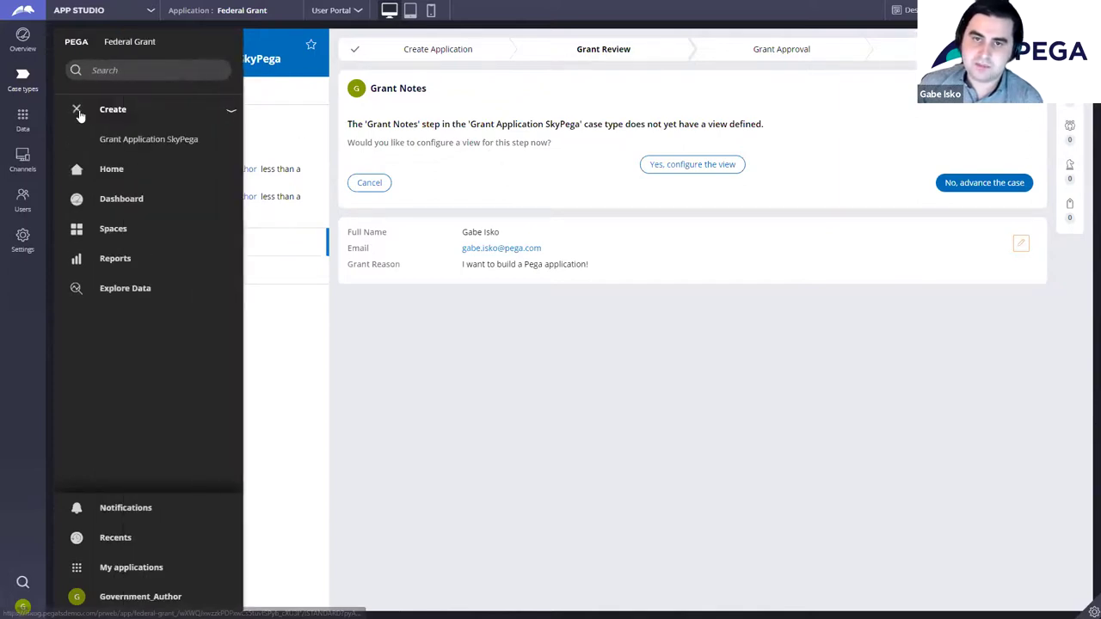
pyautogui.click(176, 140)
pyautogui.click(408, 147)
pyautogui.press('Tab')
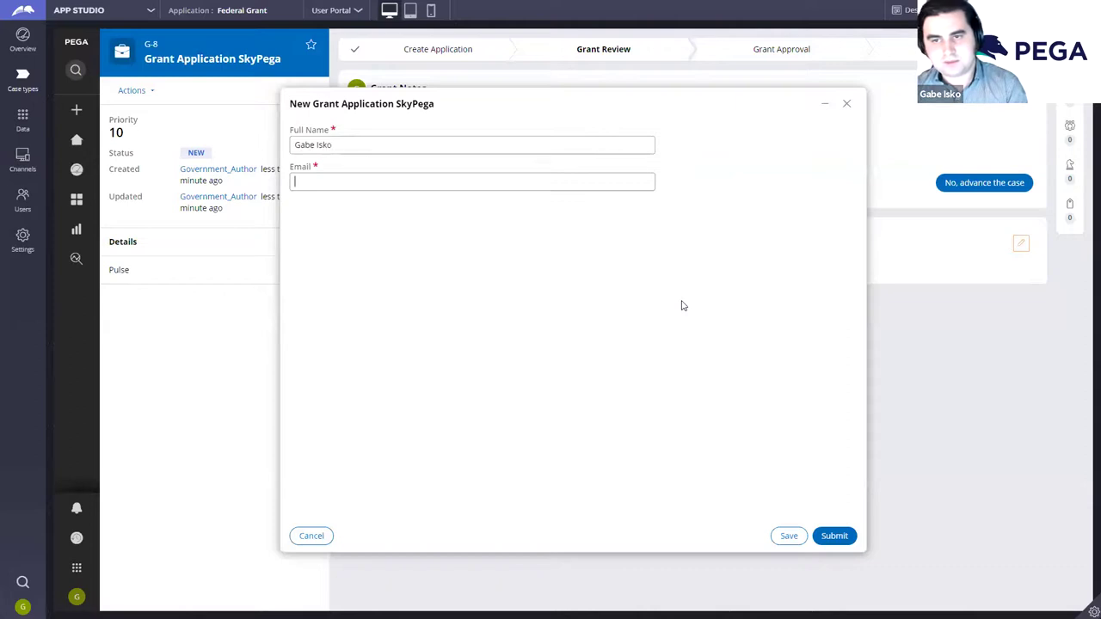
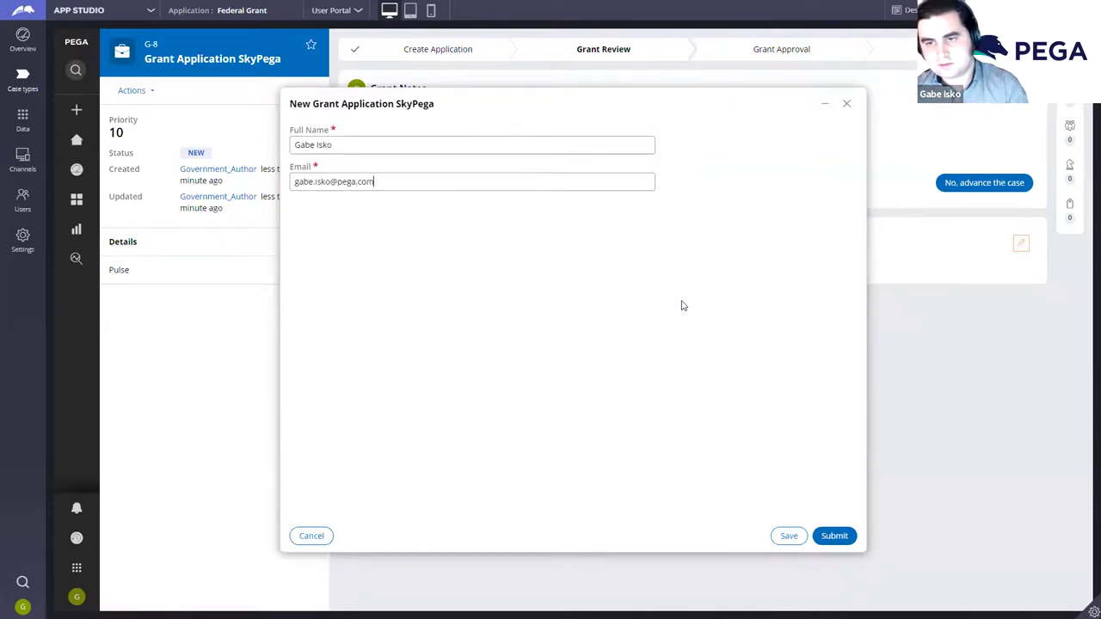
pyautogui.click(844, 538)
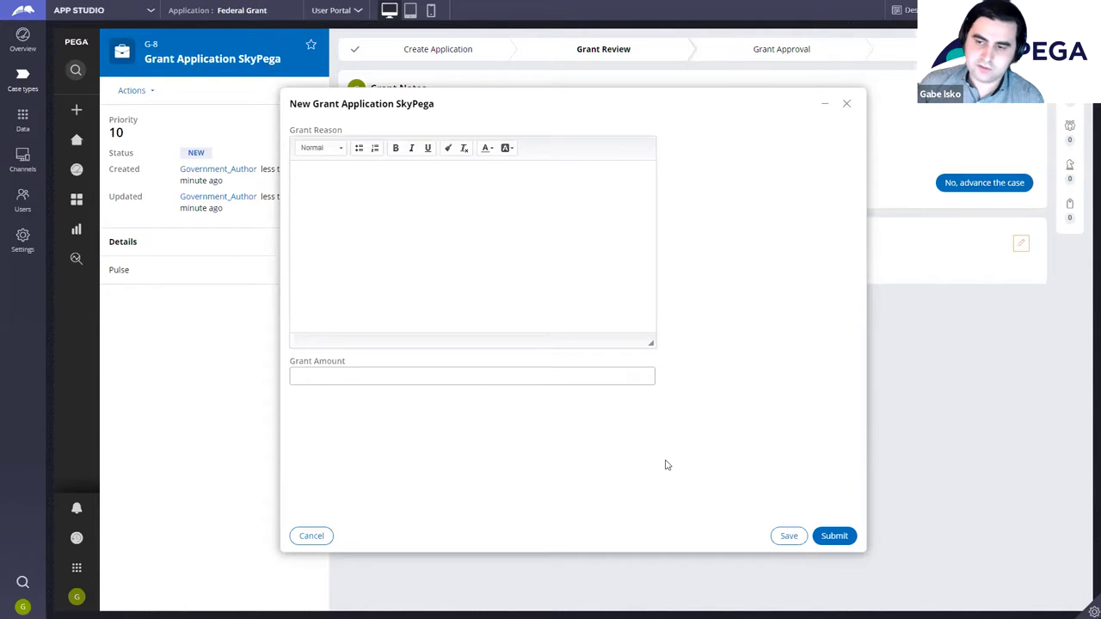
# Step: Enter 800 as Grant Amount and 'Building a Pega application again' as the reason, then submit
pyautogui.write('800')
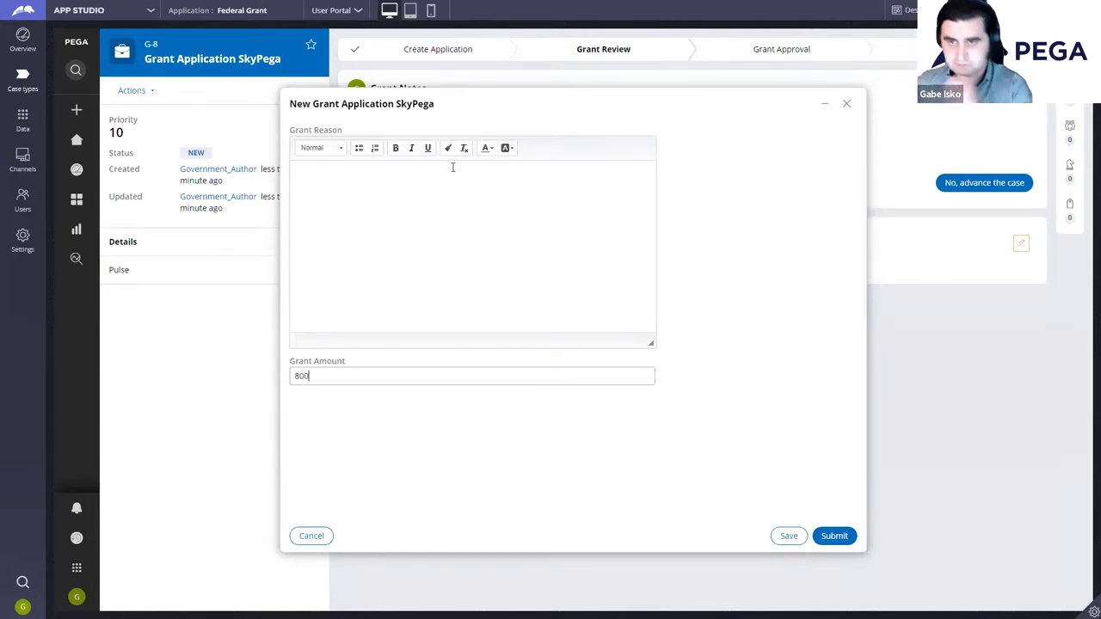
pyautogui.click(437, 206)
pyautogui.write('Building a Pega application again!')
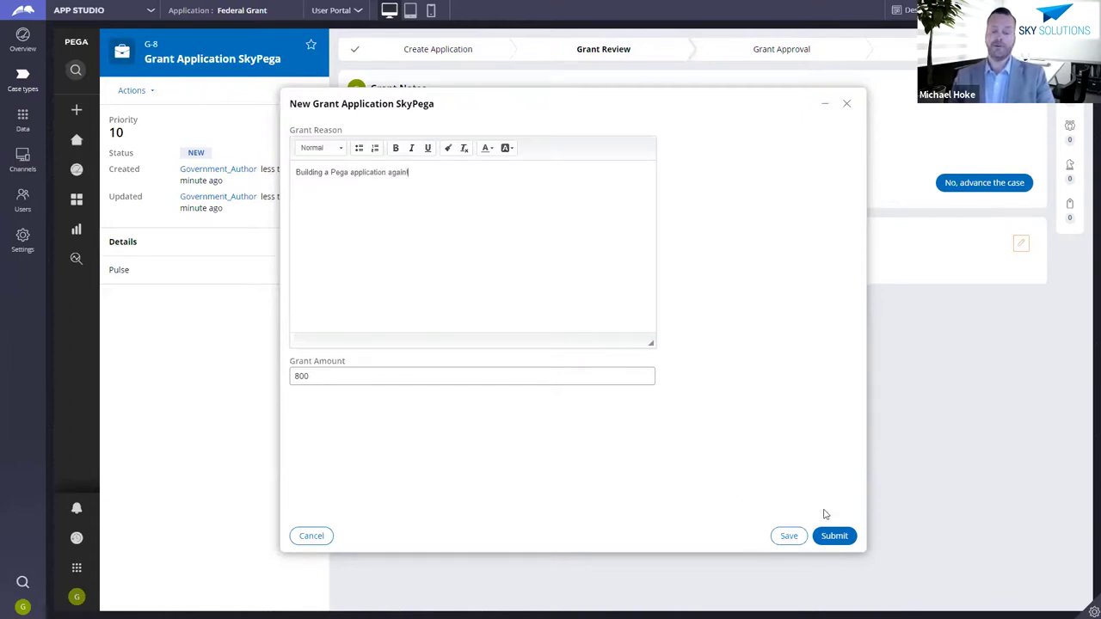
pyautogui.click(835, 536)
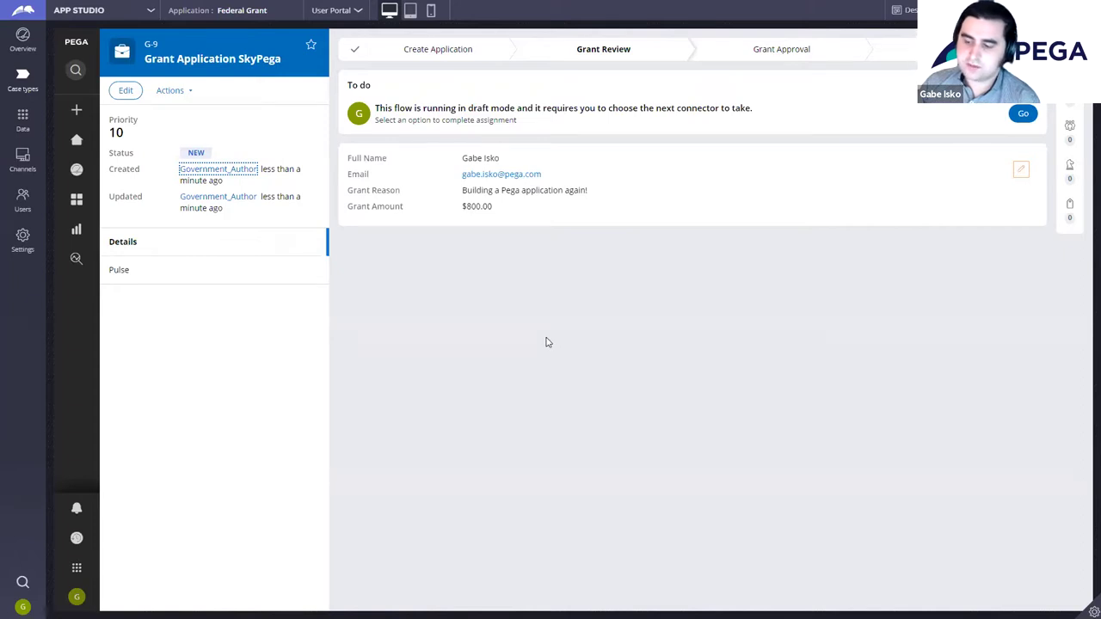
# Step: Create another Grant Application SkyPega case from the + menu
pyautogui.click(78, 109)
pyautogui.click(184, 141)
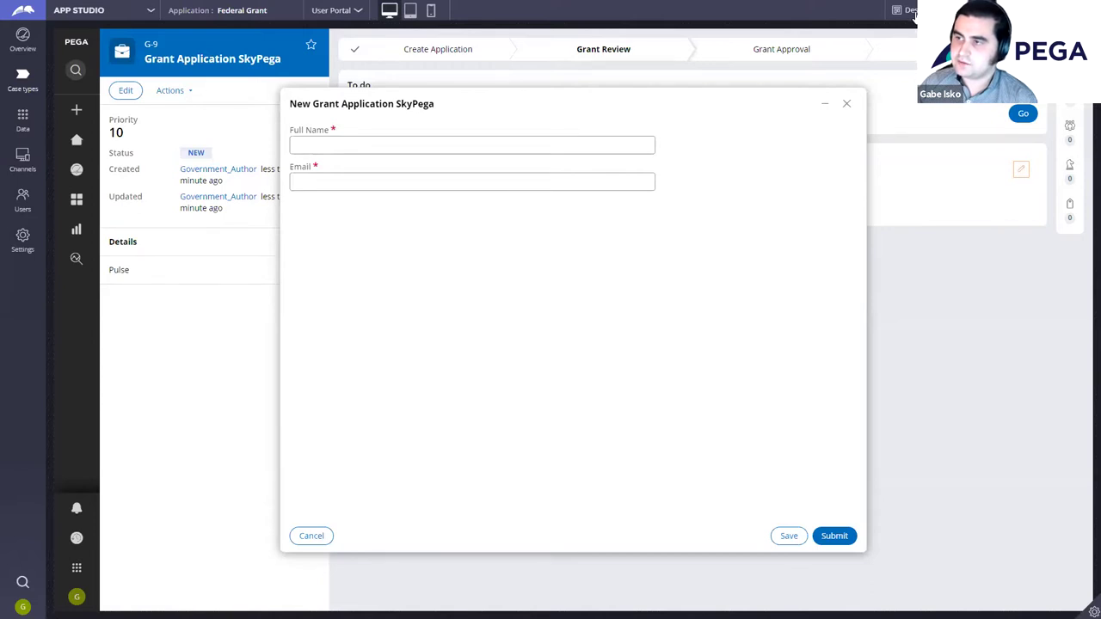
# Step: Turn on Design mode and select the section holding Full Name and Email
pyautogui.click(914, 14)
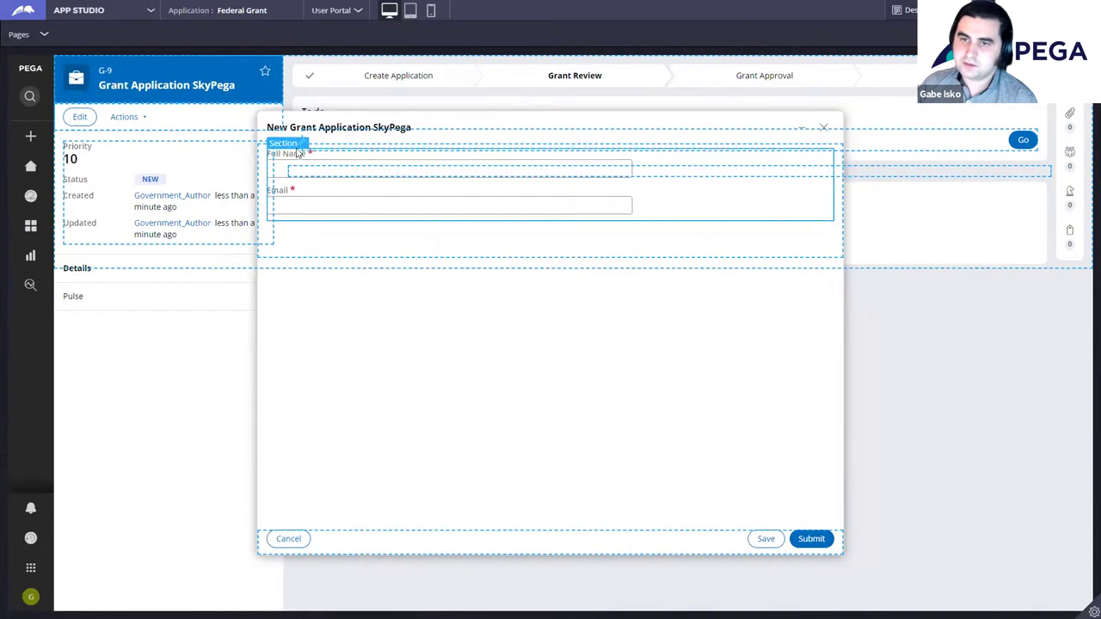
pyautogui.click(628, 169)
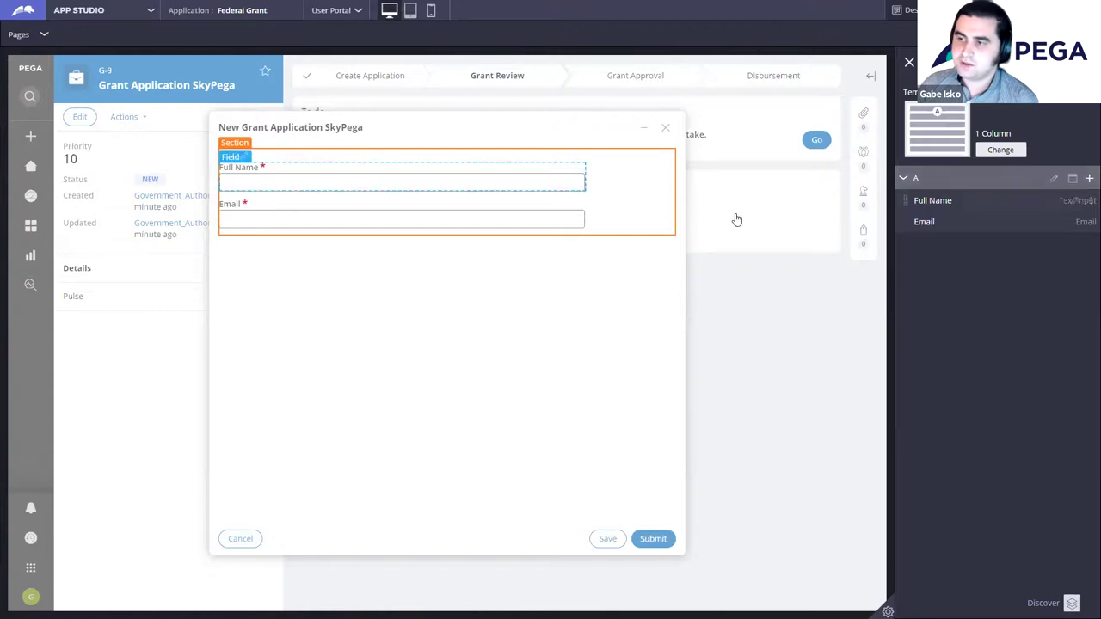
# Step: Switch the section to the 2 Column template and move Email into the right column
pyautogui.click(994, 151)
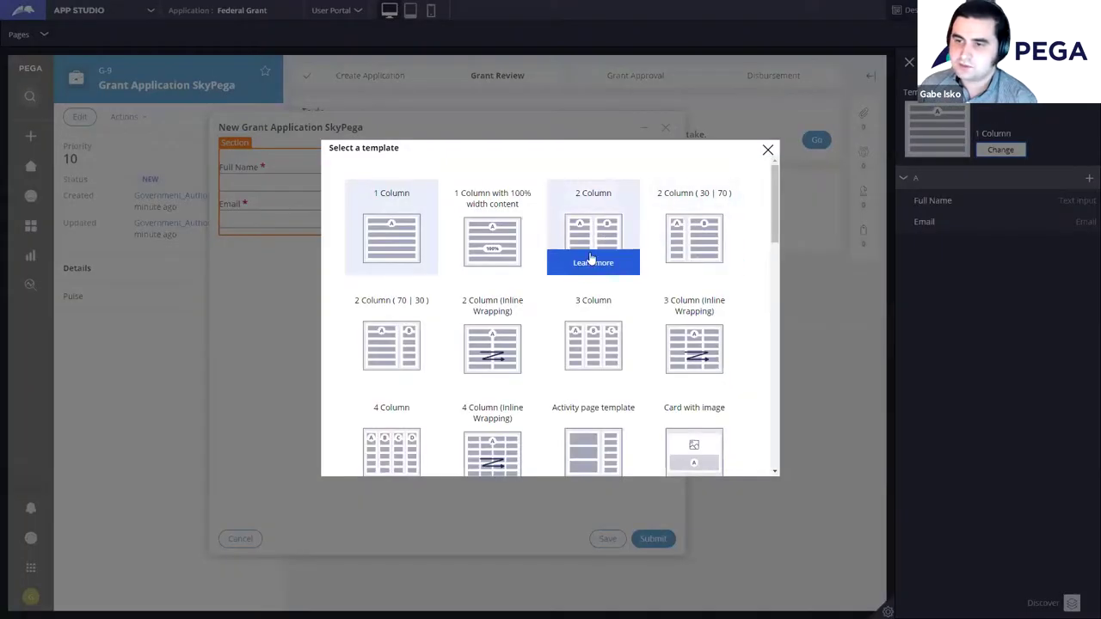
pyautogui.click(618, 269)
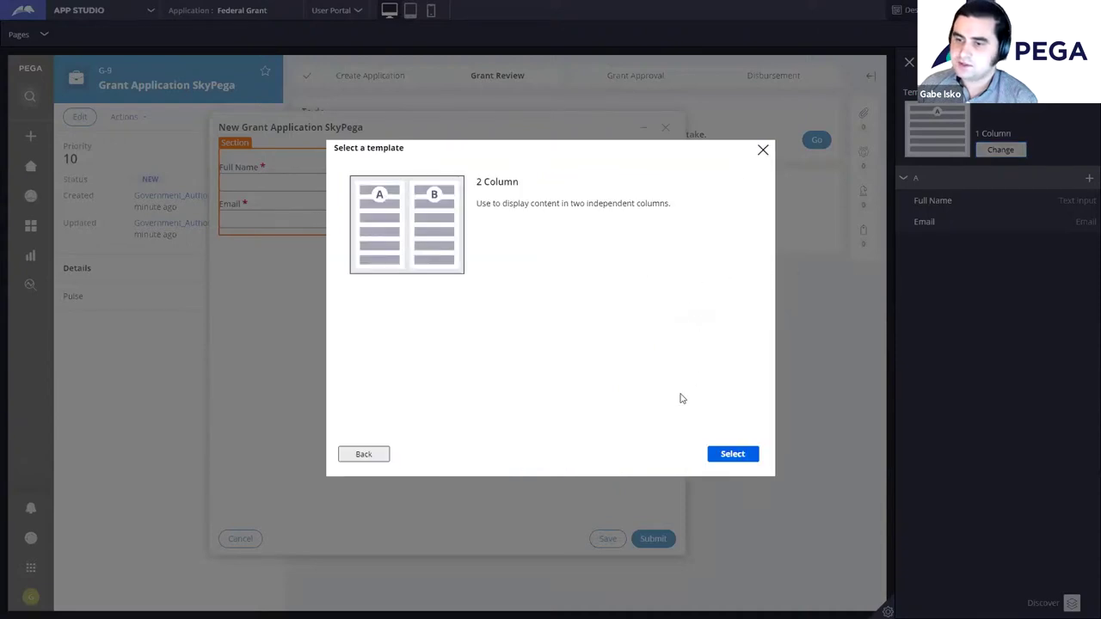
pyautogui.click(752, 457)
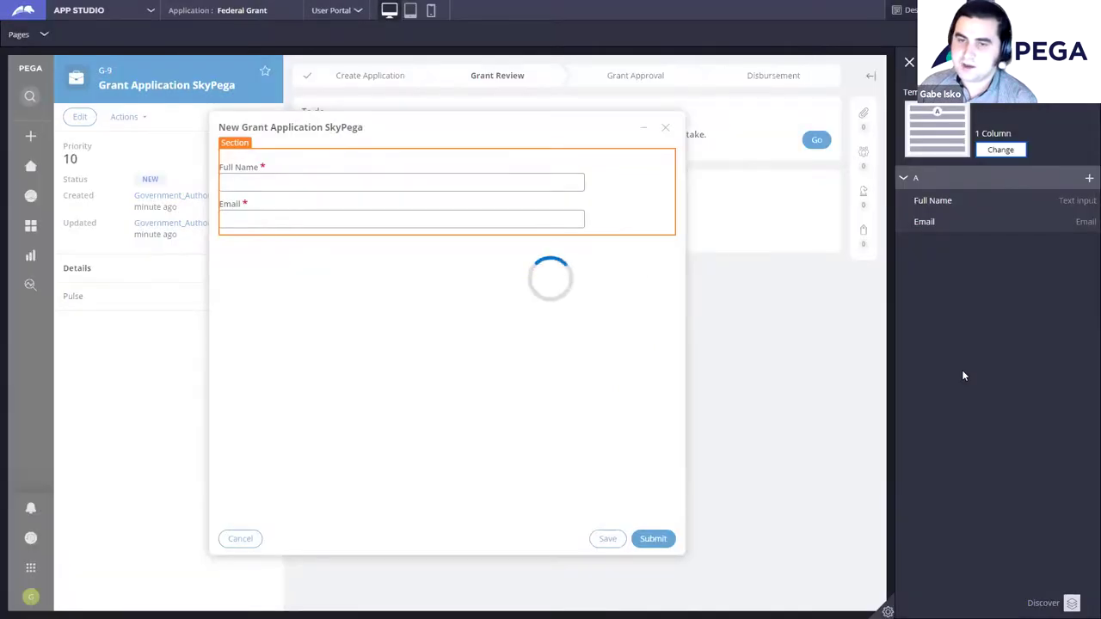
pyautogui.moveTo(906, 221); pyautogui.dragTo(907, 248)
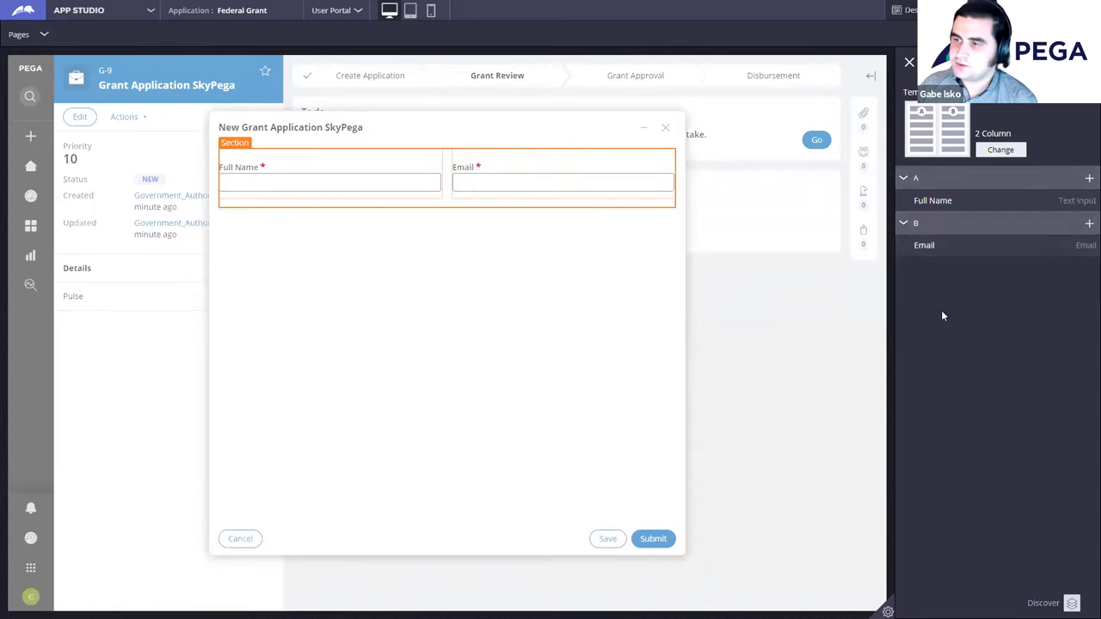
# Step: Add a Date time control below Full Name in region A and open its settings
pyautogui.click(912, 339)
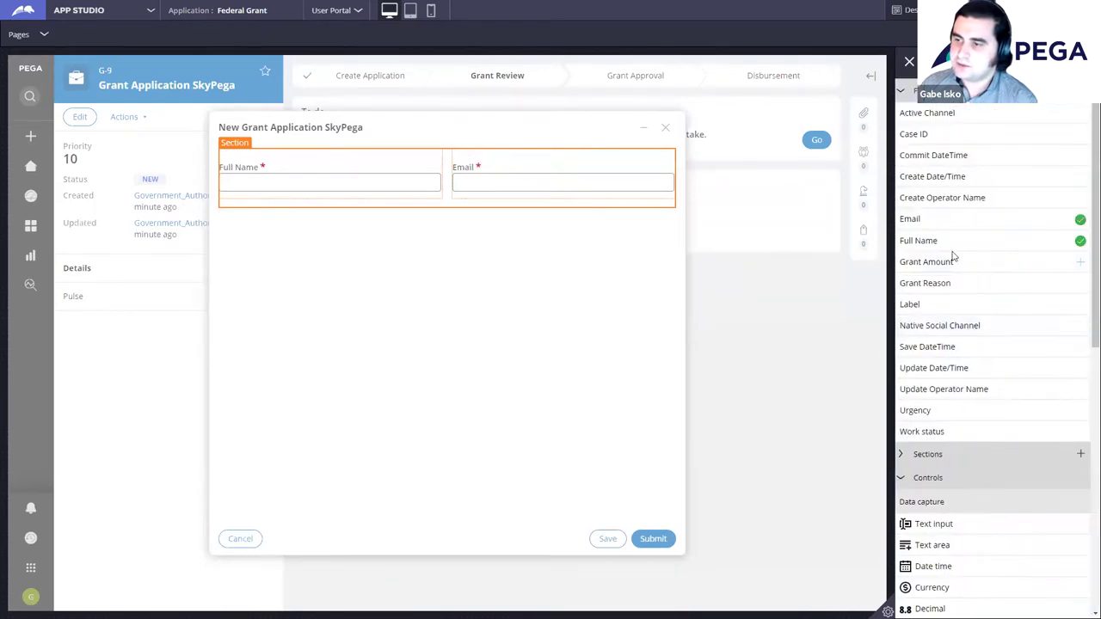
pyautogui.scroll(-3, 994, 542)
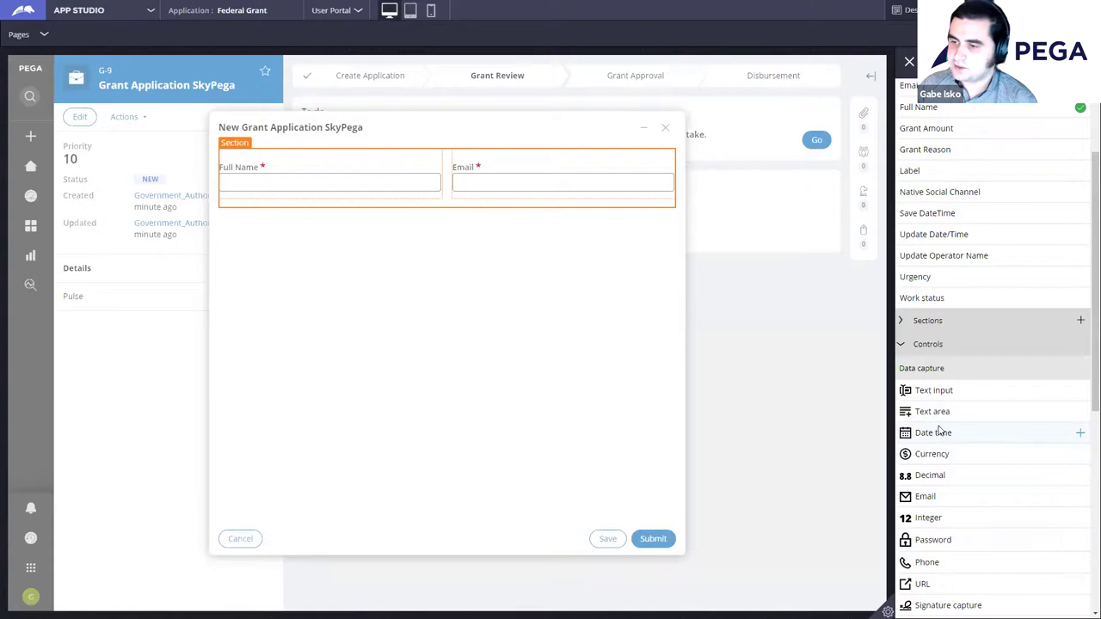
pyautogui.click(975, 439)
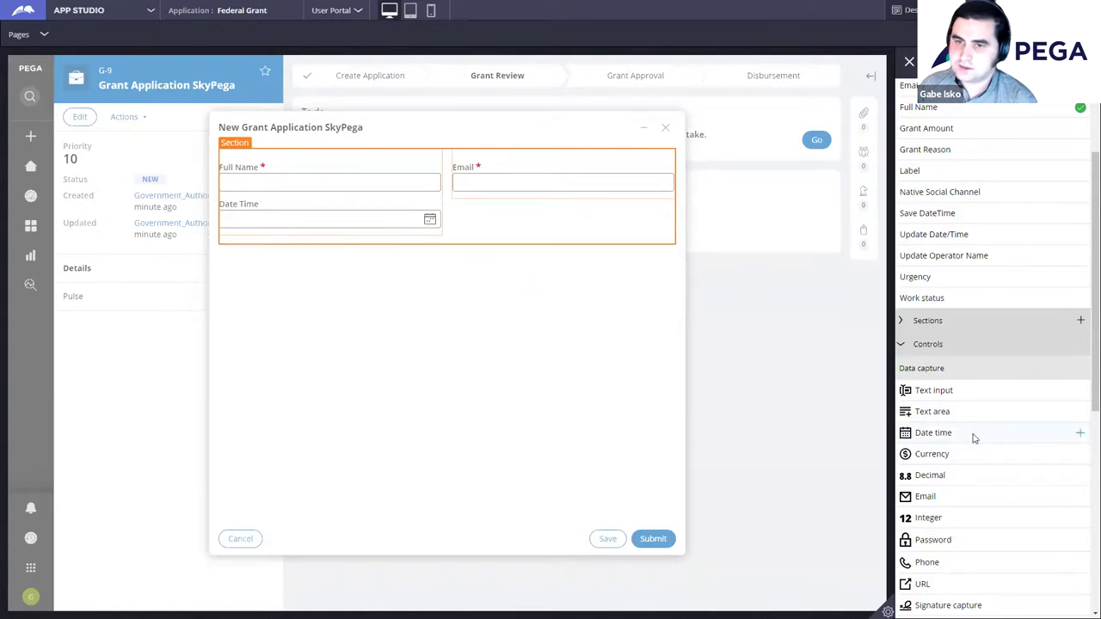
pyautogui.click(914, 71)
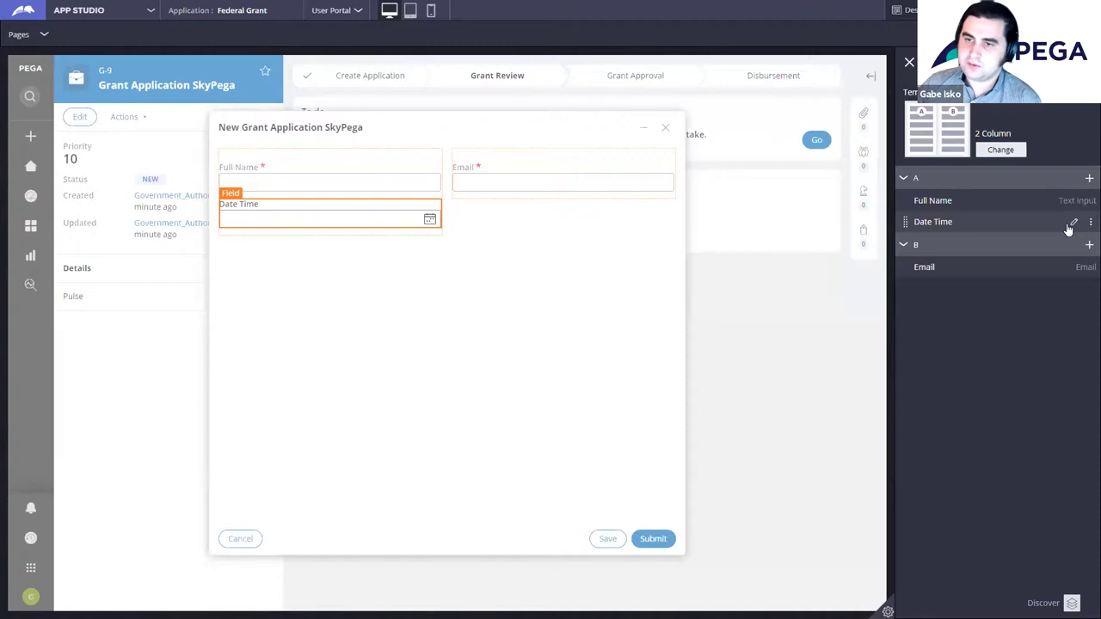
pyautogui.click(1073, 224)
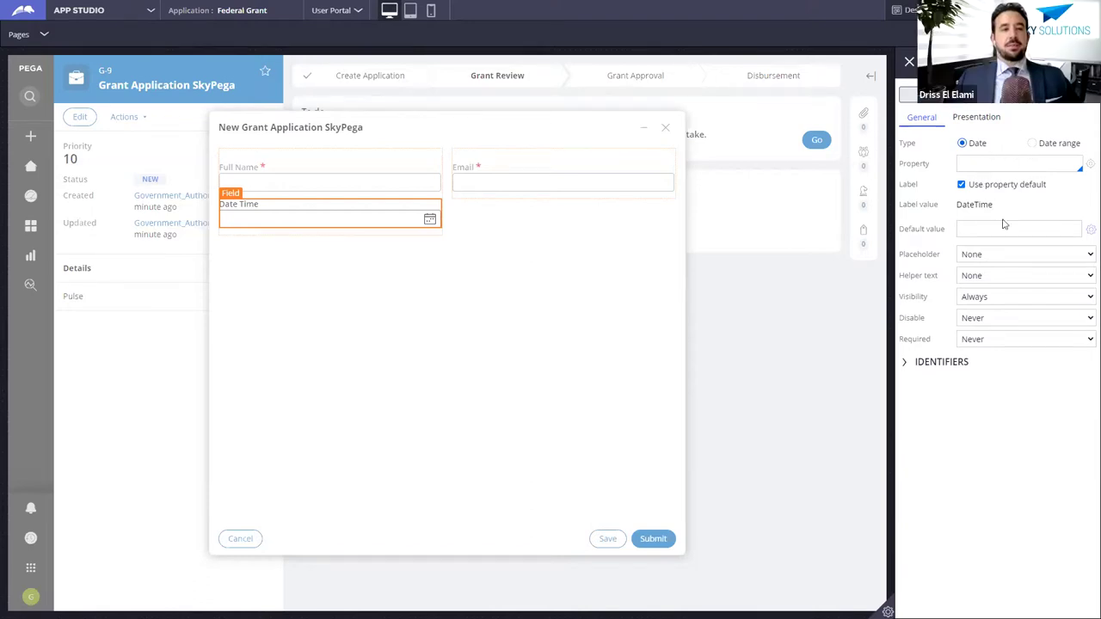
# Step: Label the date field 'Dead Line', close its settings and turn off Design mode
pyautogui.click(995, 186)
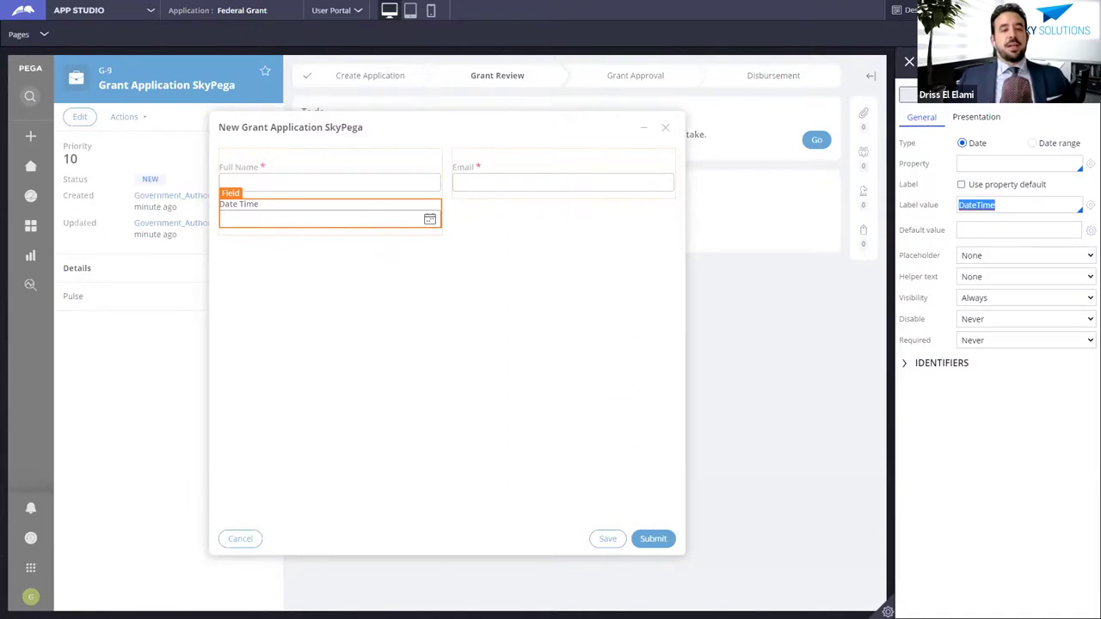
pyautogui.write('Dead Line')
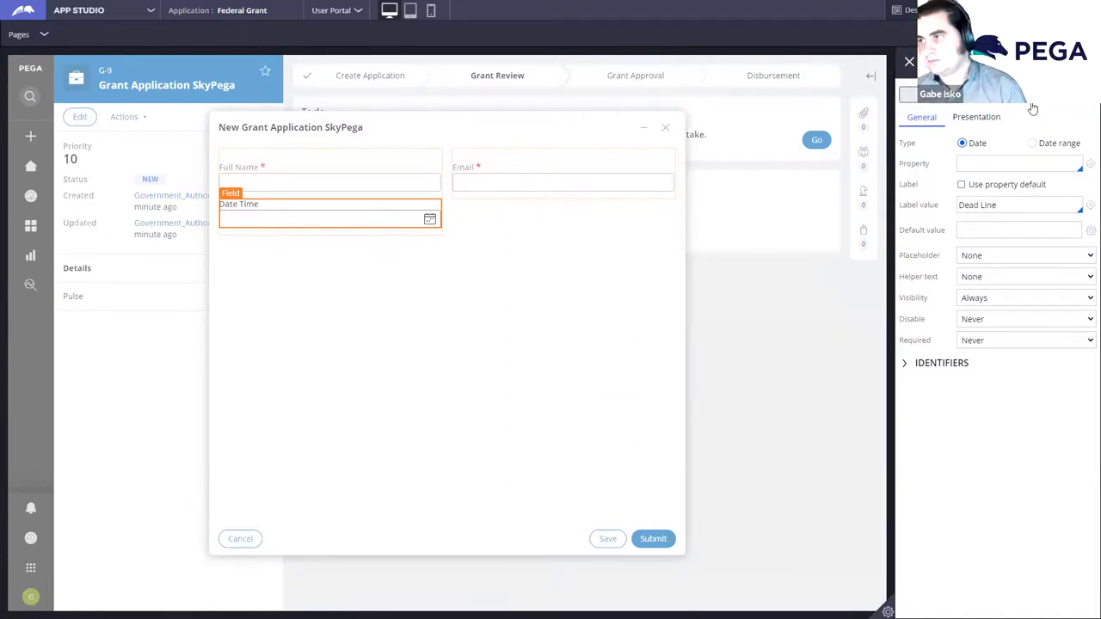
pyautogui.click(995, 145)
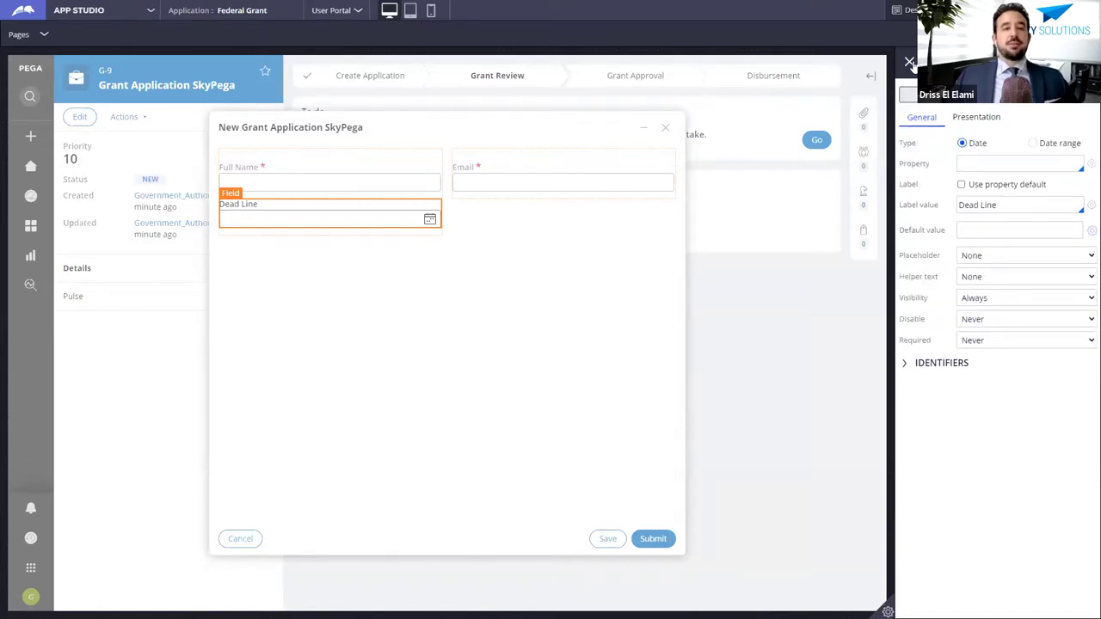
pyautogui.click(909, 62)
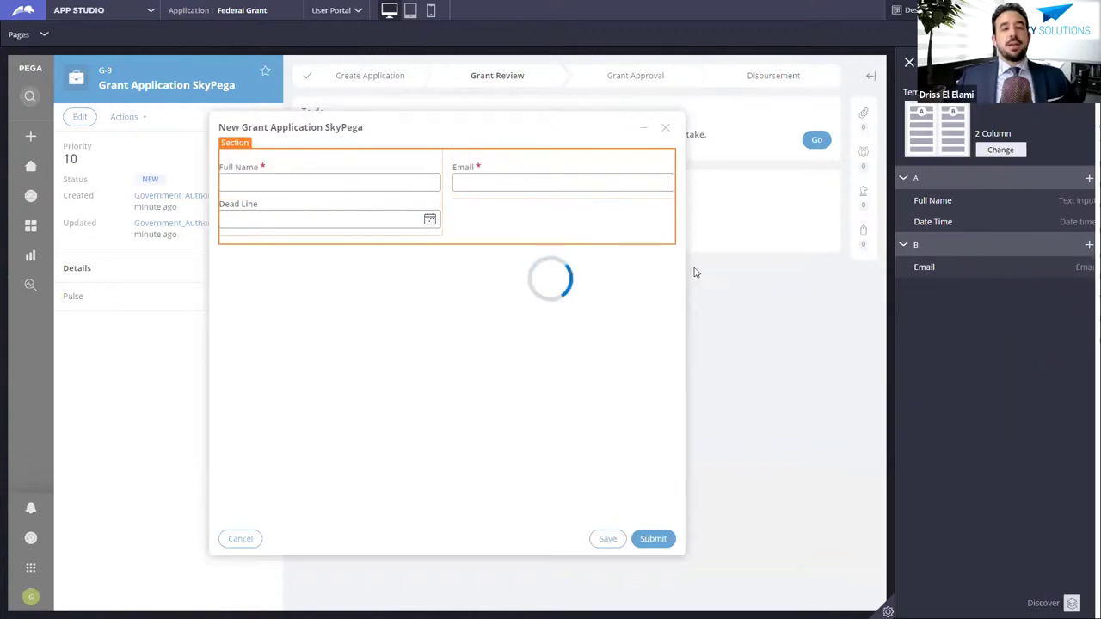
pyautogui.click(914, 10)
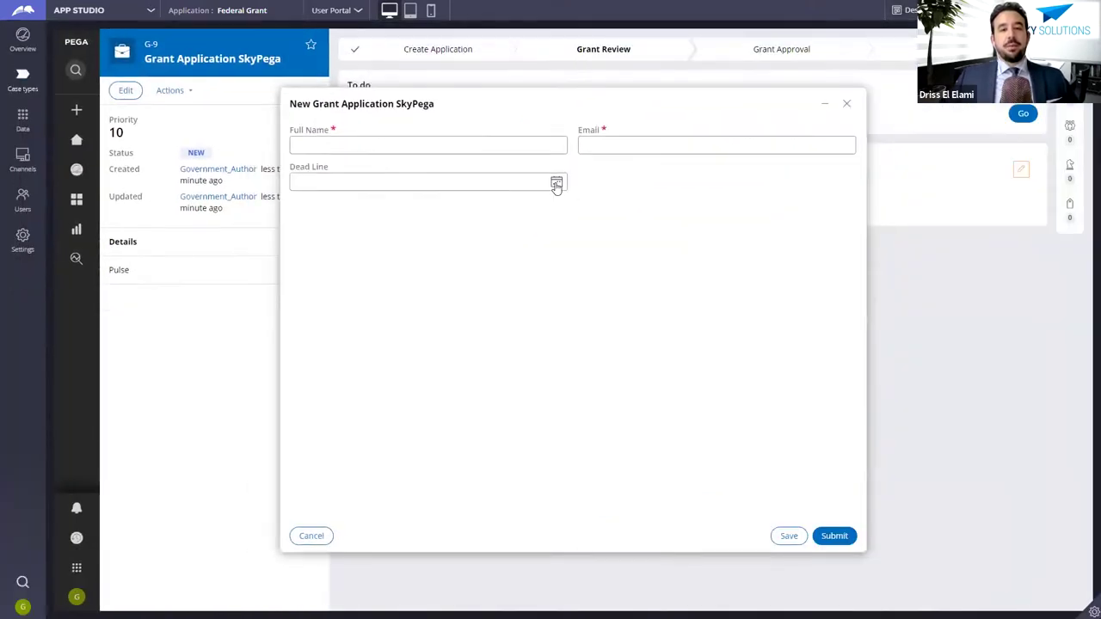
pyautogui.click(557, 183)
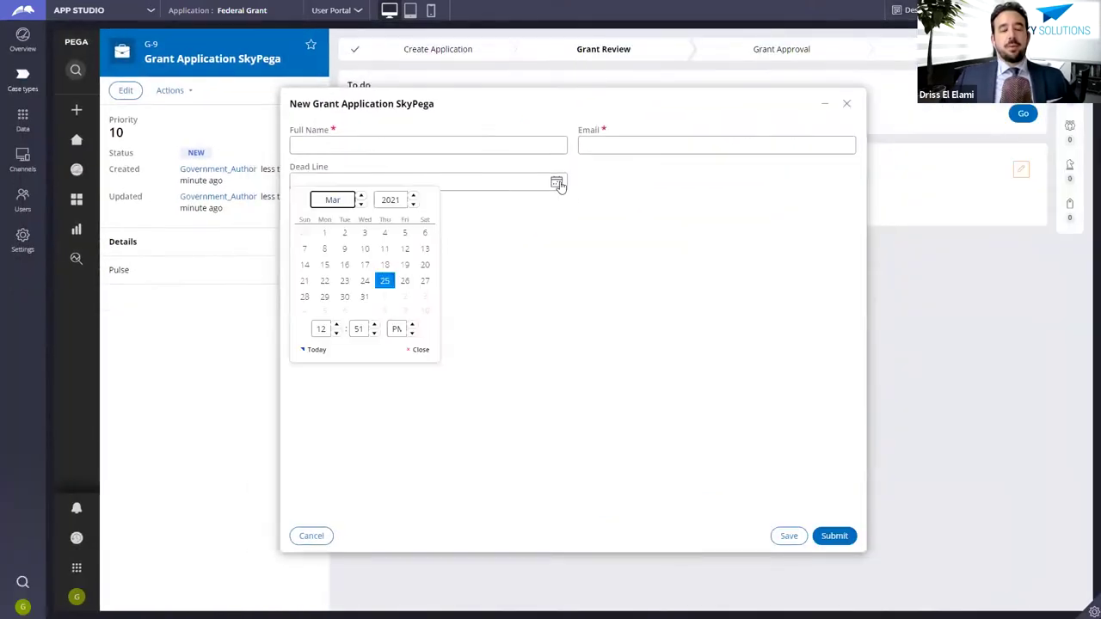
pyautogui.click(658, 238)
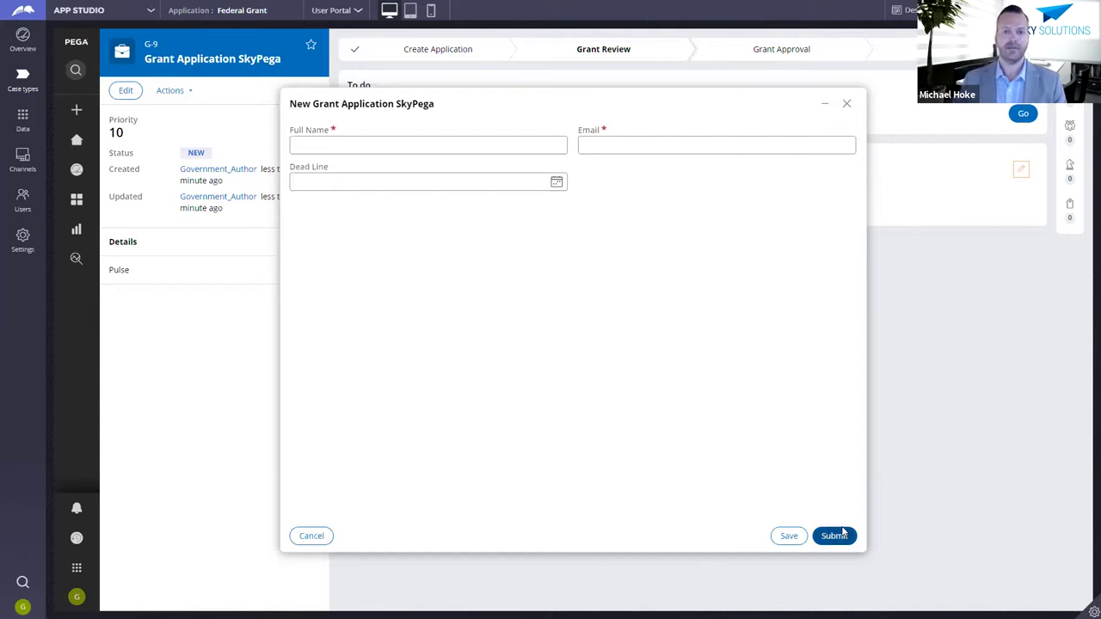
# Step: Close the New Grant Application form to return to case G-9's page
pyautogui.click(847, 105)
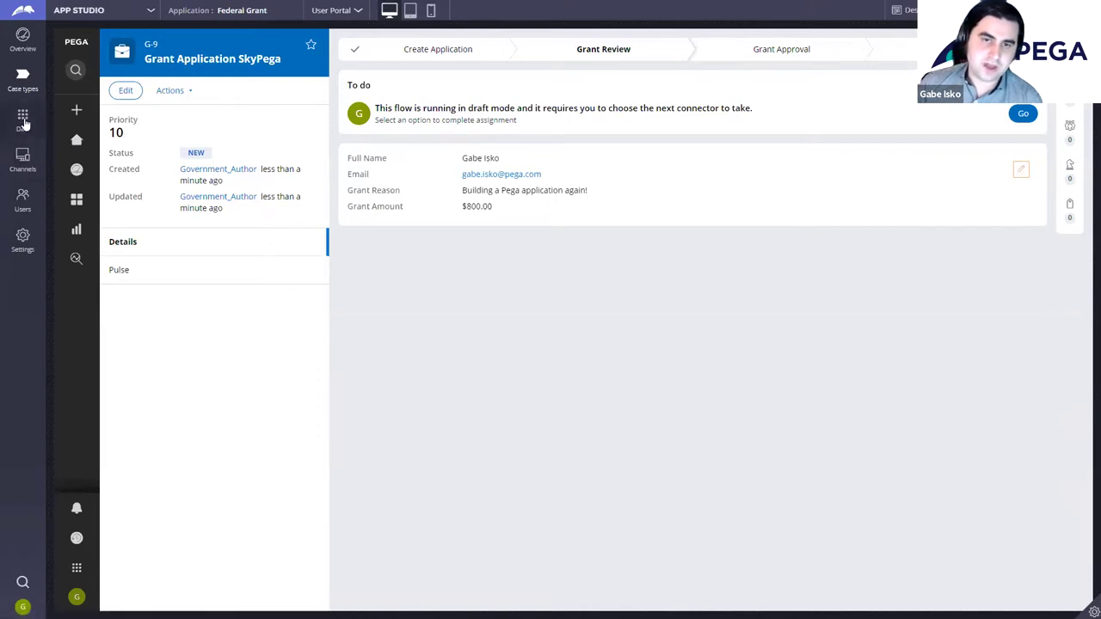
# Step: Show the Data objects and integrations list, including Parts List and User Account
pyautogui.click(25, 121)
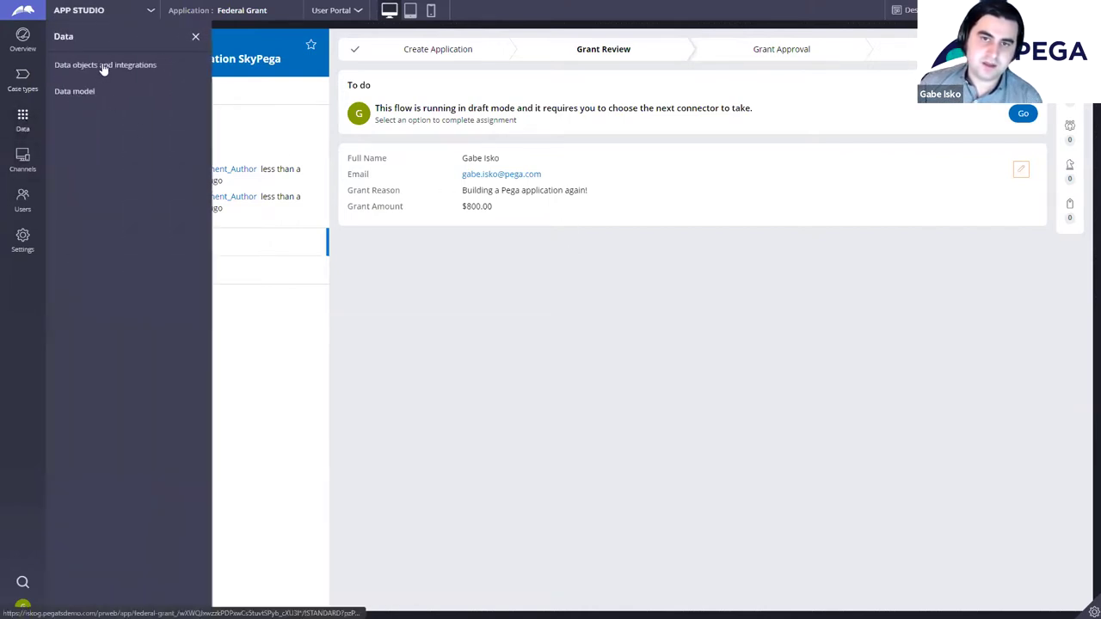
pyautogui.click(648, 365)
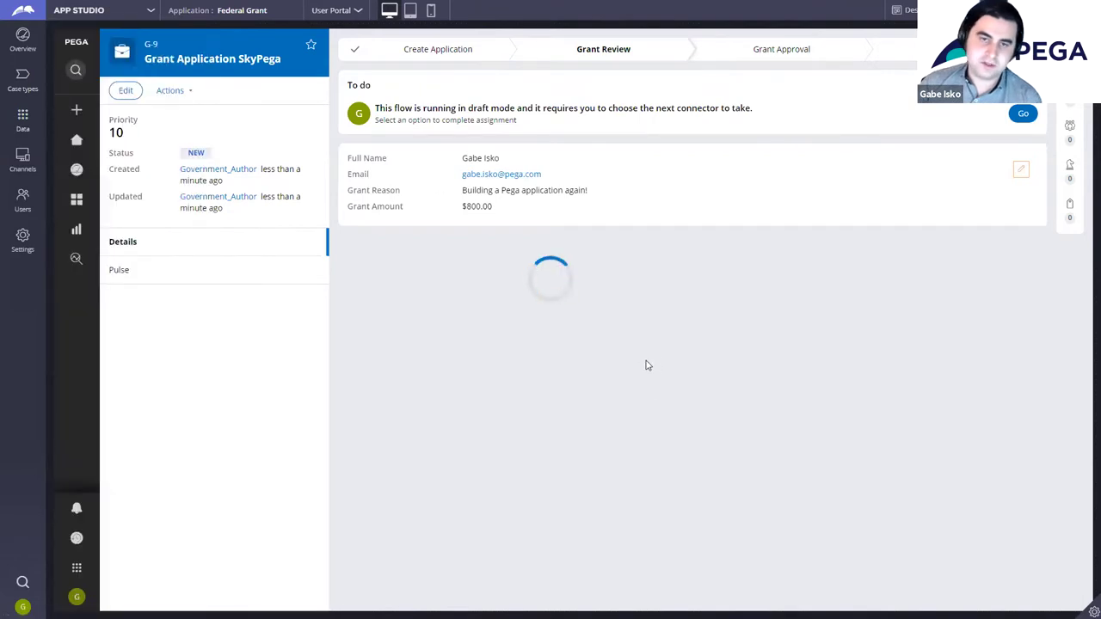
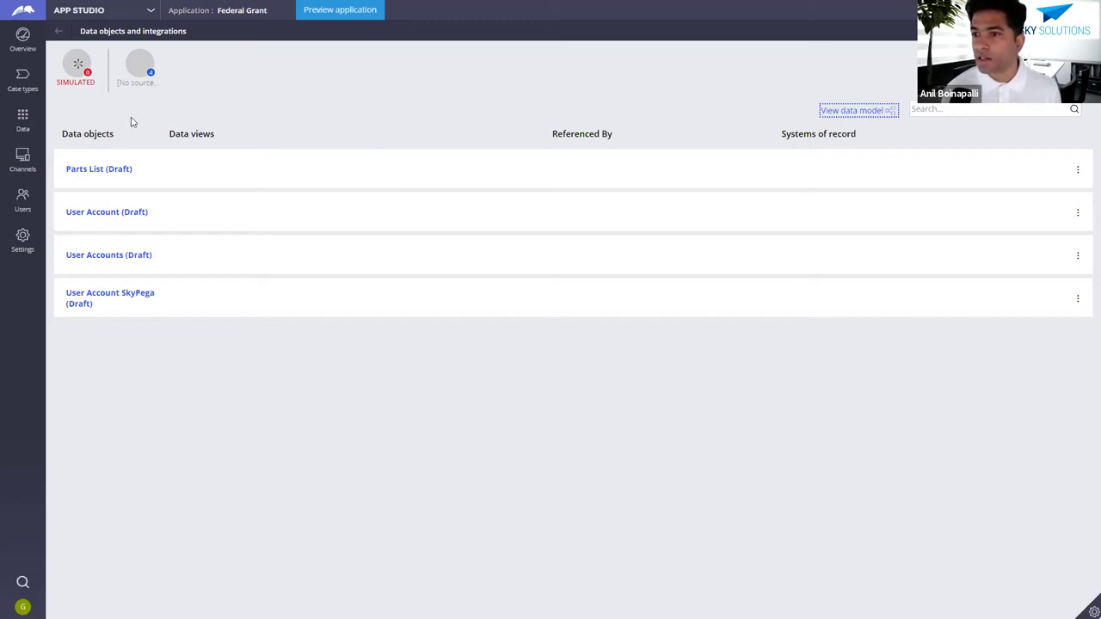
# Step: In Grant Application SkyPega, create a 'Legacy Database' system on User Account SkyPega with Read and Write access
pyautogui.click(24, 79)
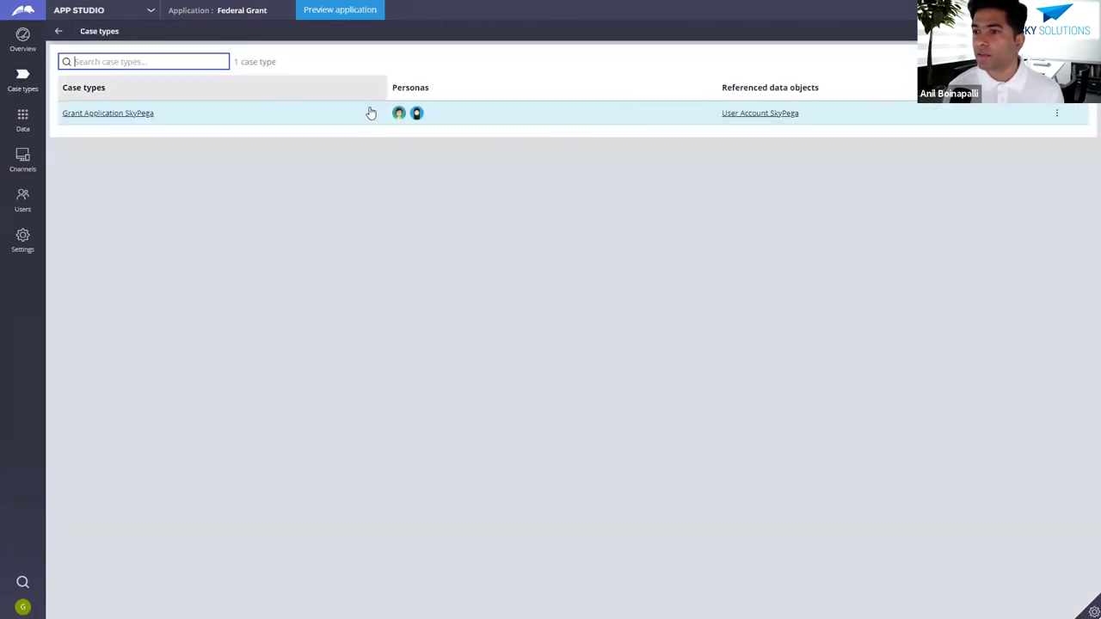
pyautogui.click(148, 113)
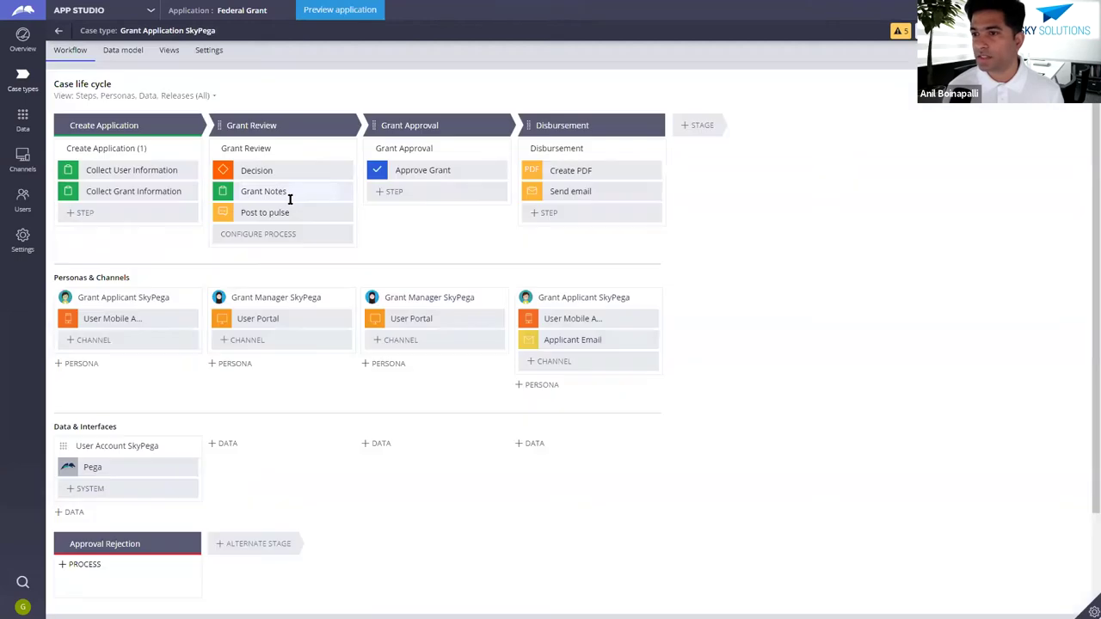
pyautogui.click(114, 492)
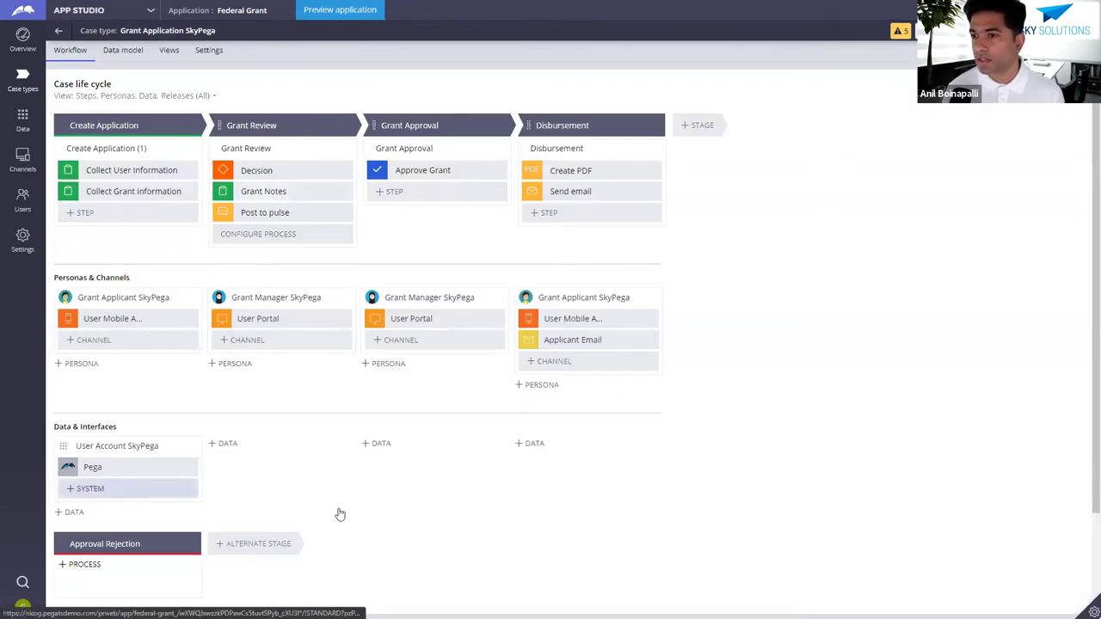
pyautogui.click(89, 274)
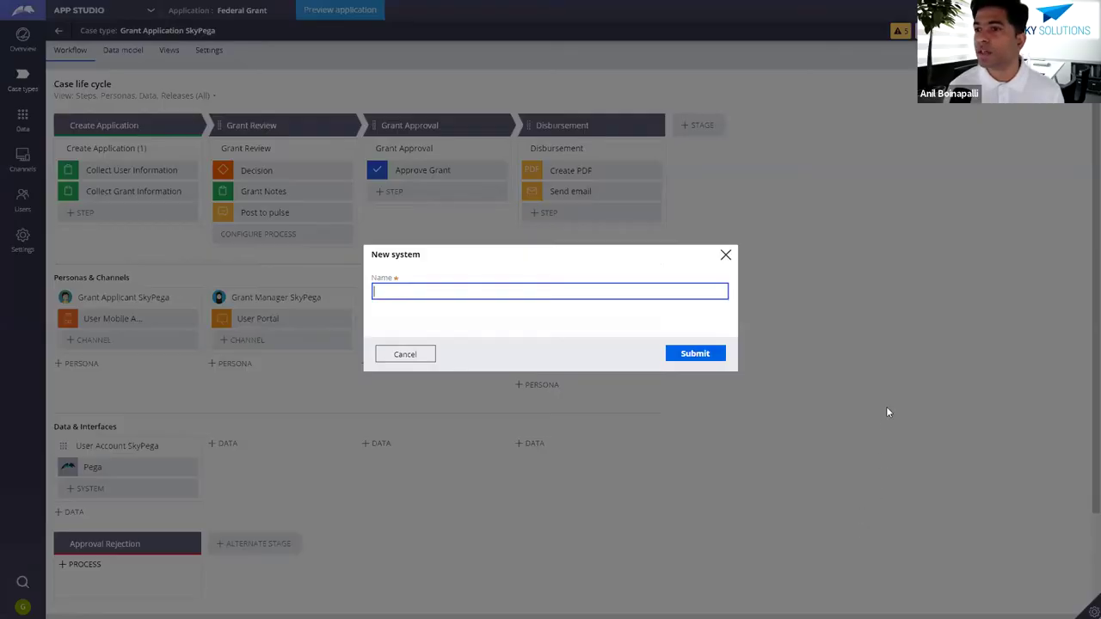
pyautogui.write('Lega')
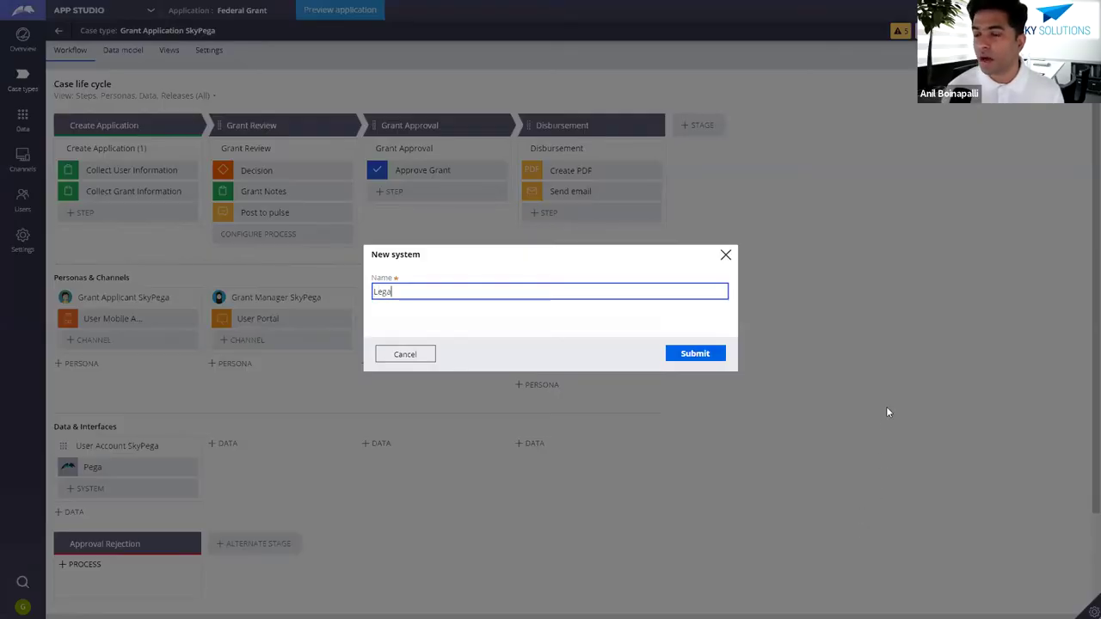
pyautogui.write('cy Database')
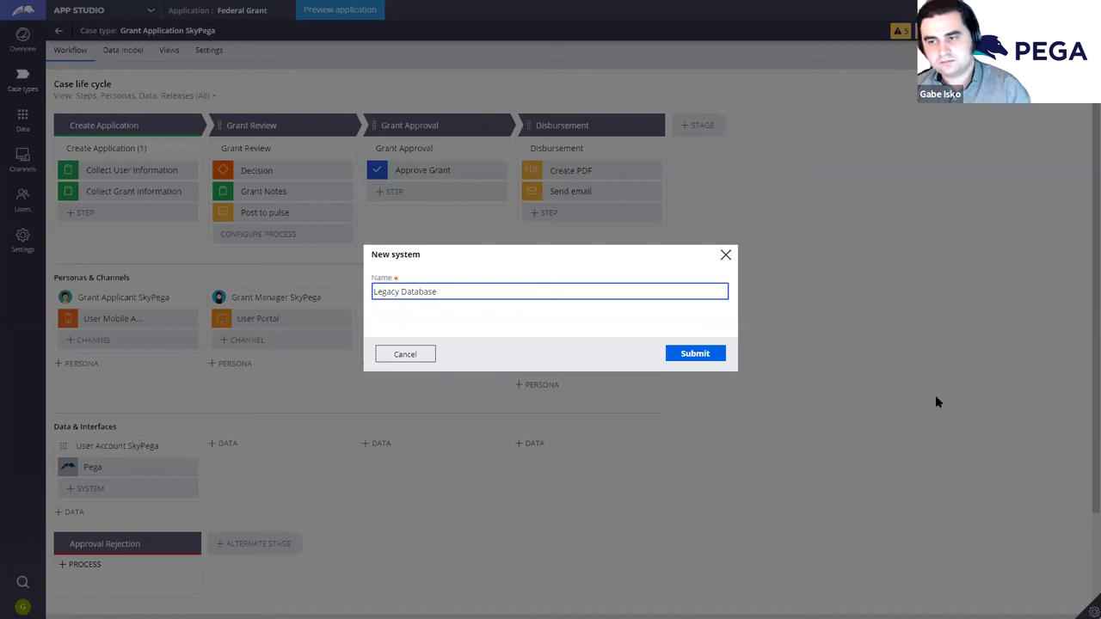
pyautogui.click(693, 354)
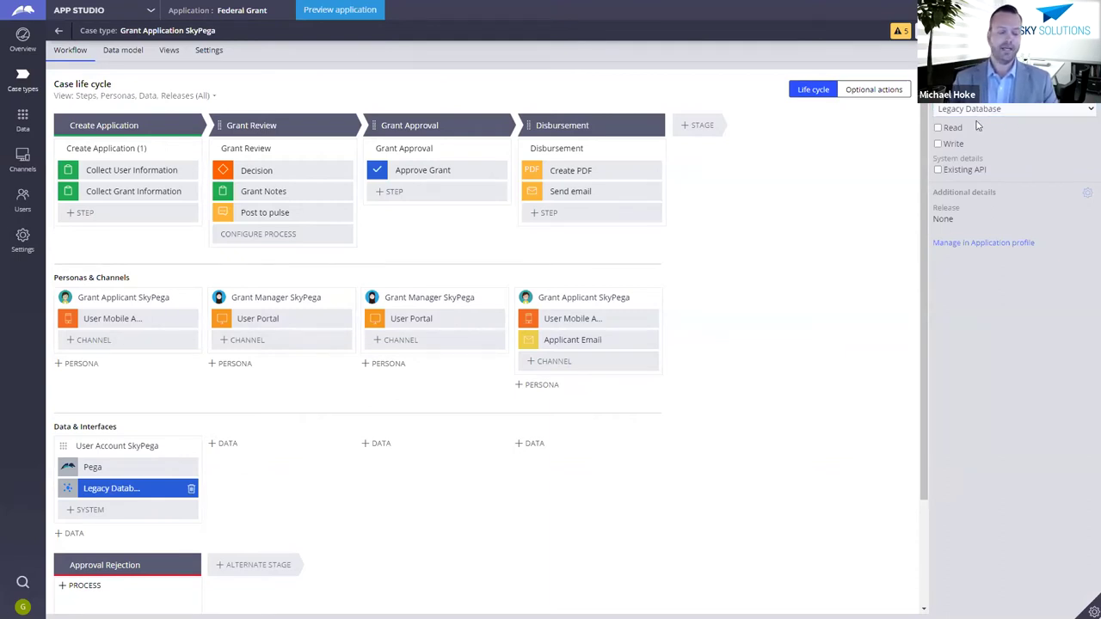
pyautogui.click(952, 128)
pyautogui.click(954, 145)
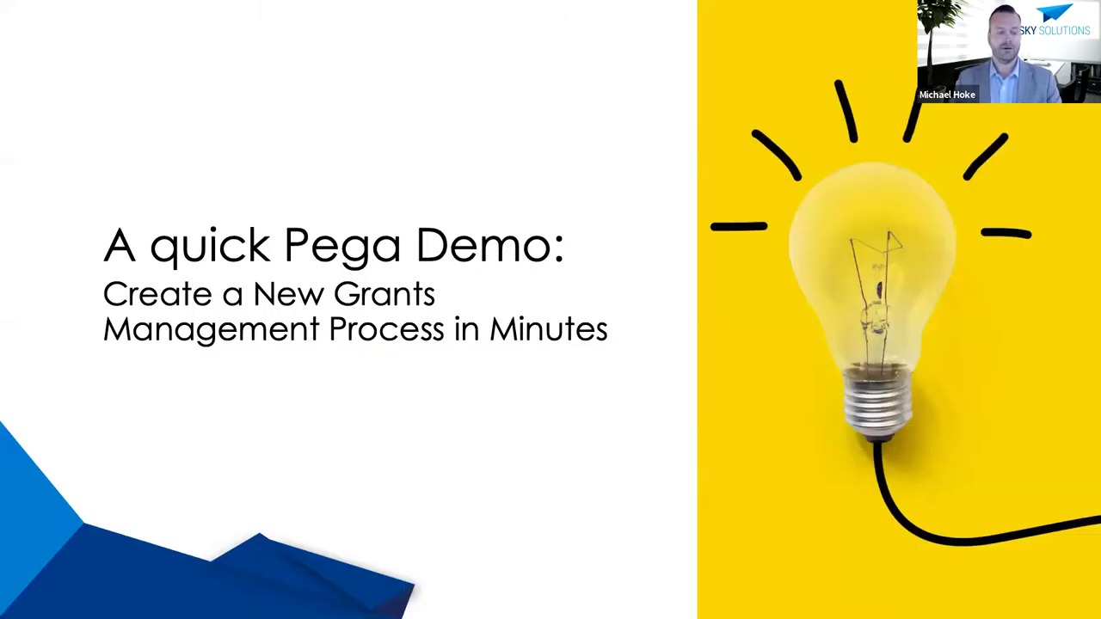
# Step: Advance the slideshow past the Open Forum Q&A slide to the Low Code Development Workshop slide
pyautogui.press('Right')
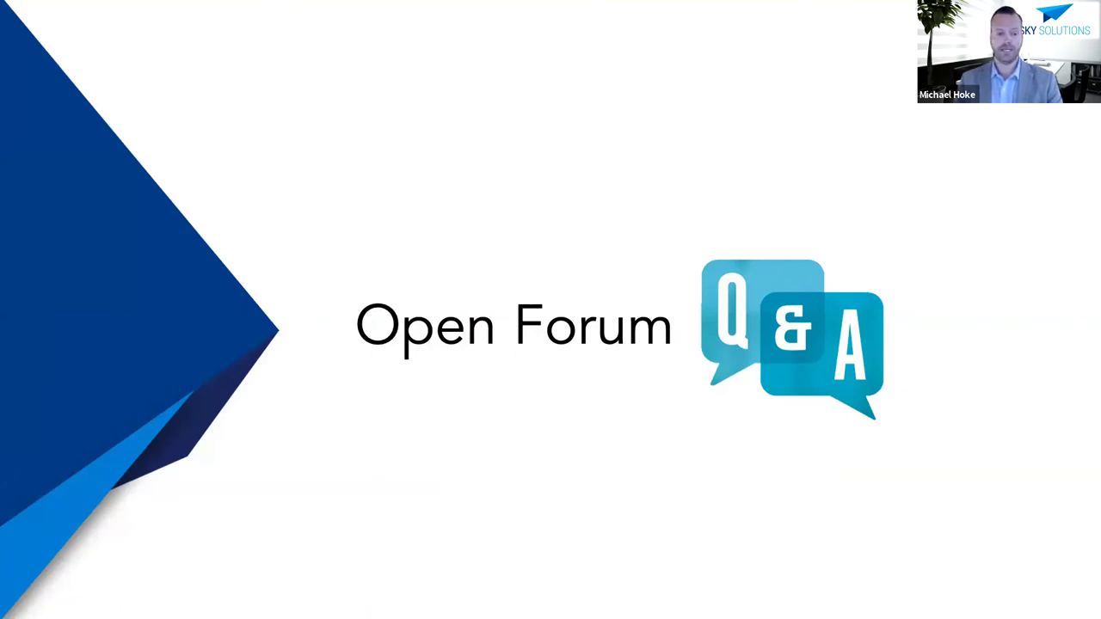
pyautogui.press('Right')
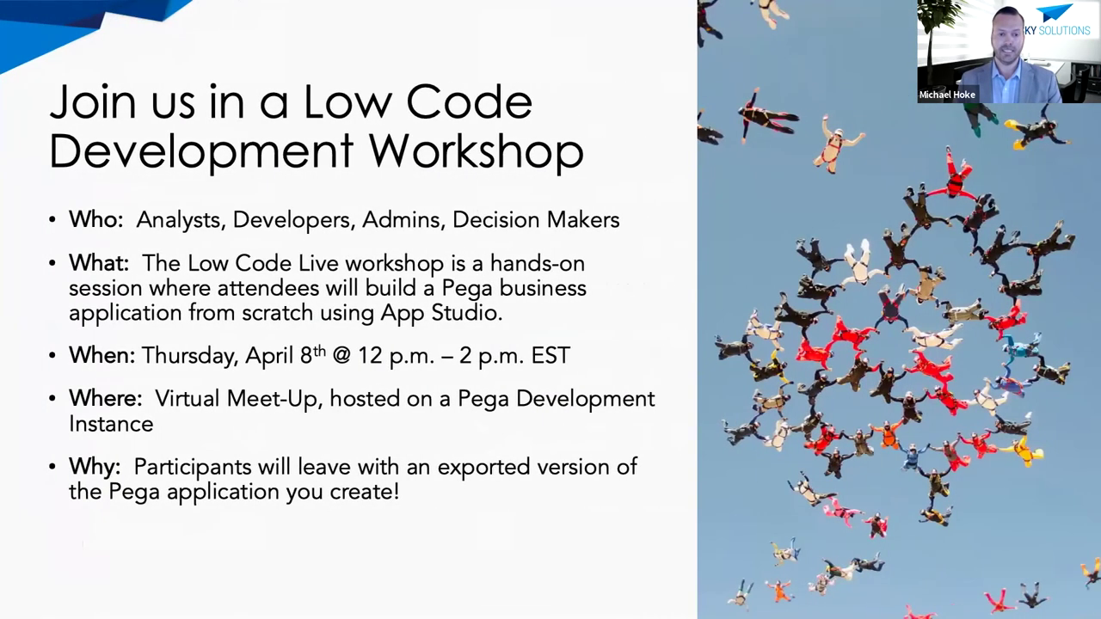